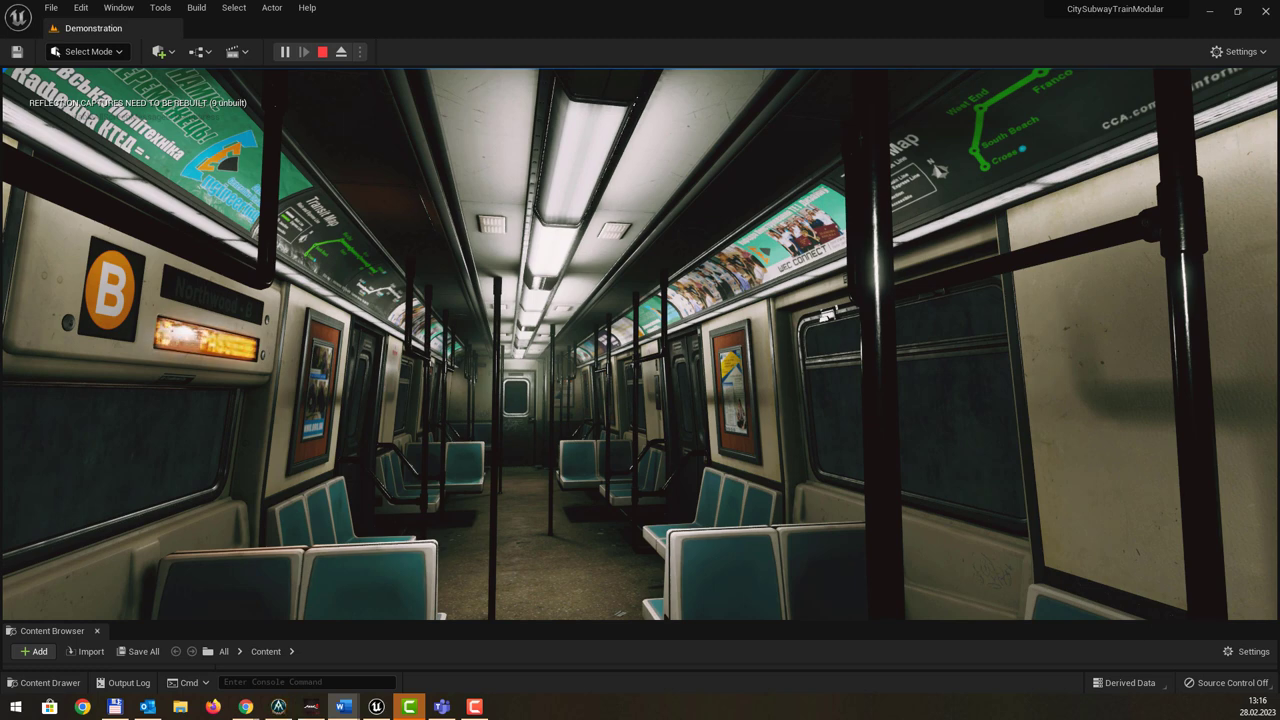
# Switch to Adobe Color and preview the Analogous, Monochromatic, Complementary, Split Complementary, Square and Compound harmony rules on the color wheel
pyautogui.hotkey('alt', 'Tab')
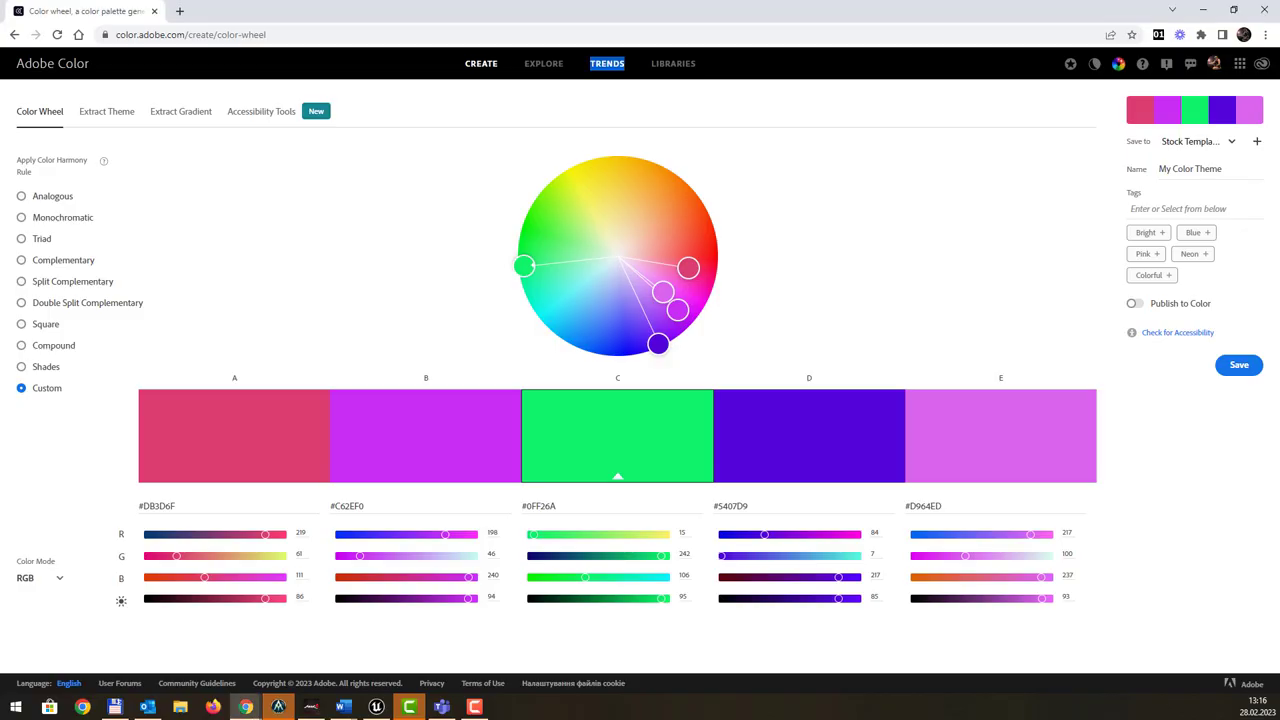
pyautogui.hotkey('alt', 'Tab')
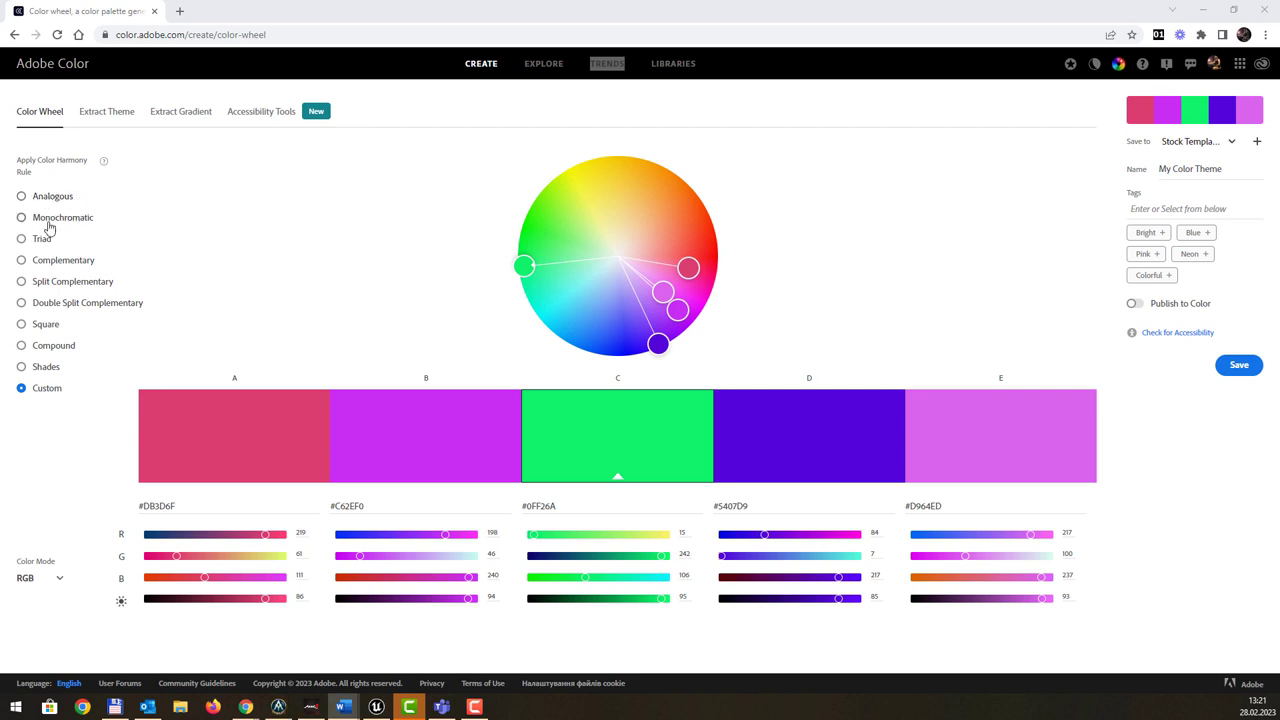
pyautogui.click(52, 197)
pyautogui.click(52, 217)
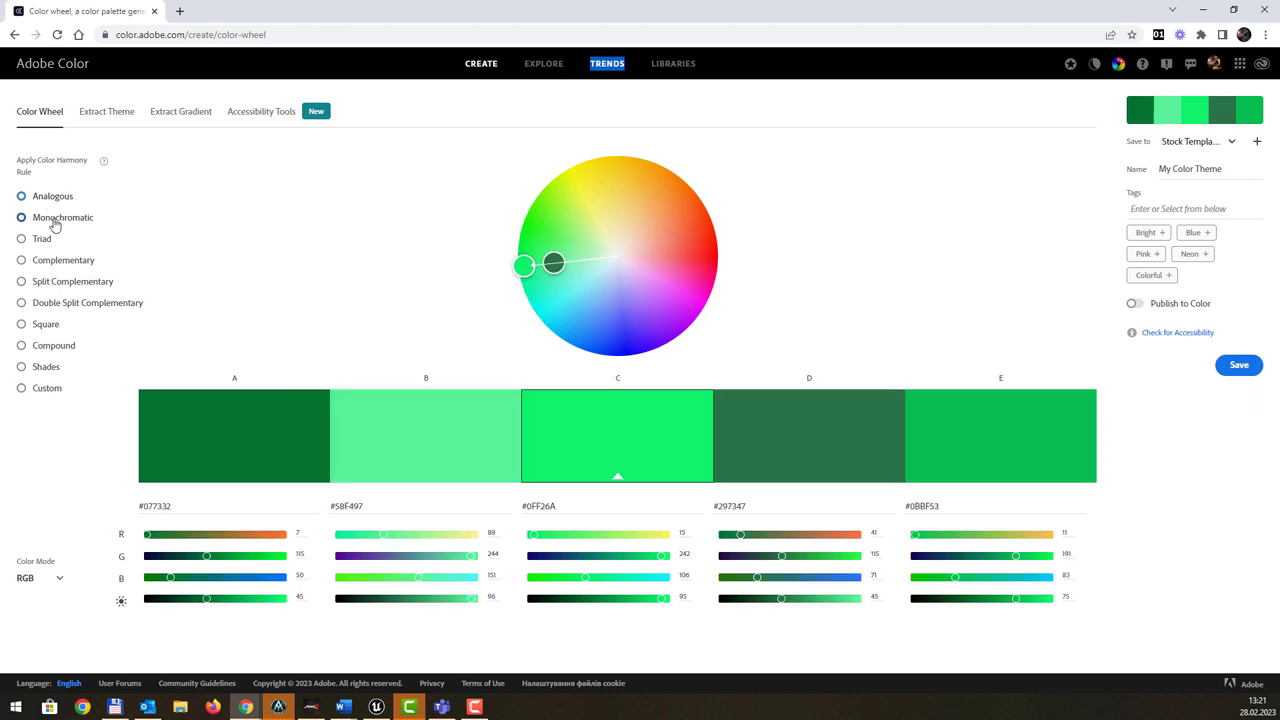
pyautogui.click(46, 260)
pyautogui.click(46, 283)
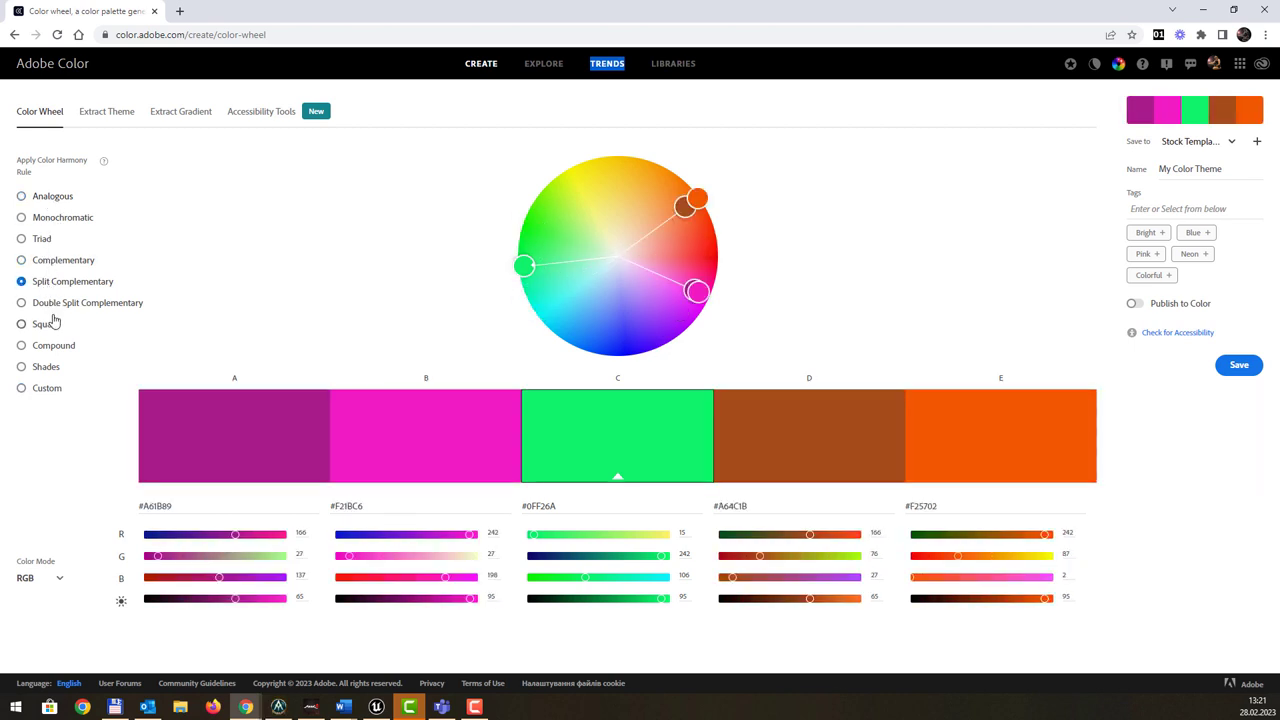
pyautogui.click(51, 324)
pyautogui.click(52, 345)
# Apply the Analogous harmony rule and widen the spread of the colors until color E is a warm yellow, #FAD145
pyautogui.click(38, 200)
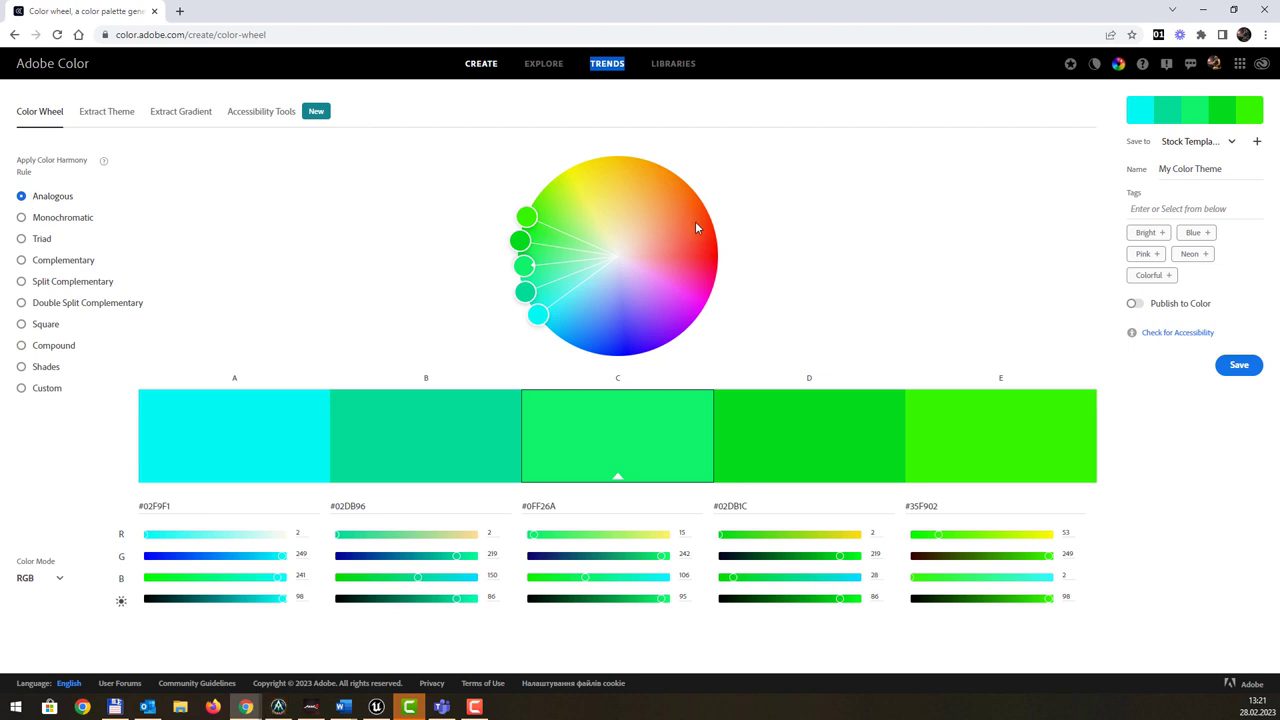
pyautogui.moveTo(526, 216); pyautogui.dragTo(628, 192)
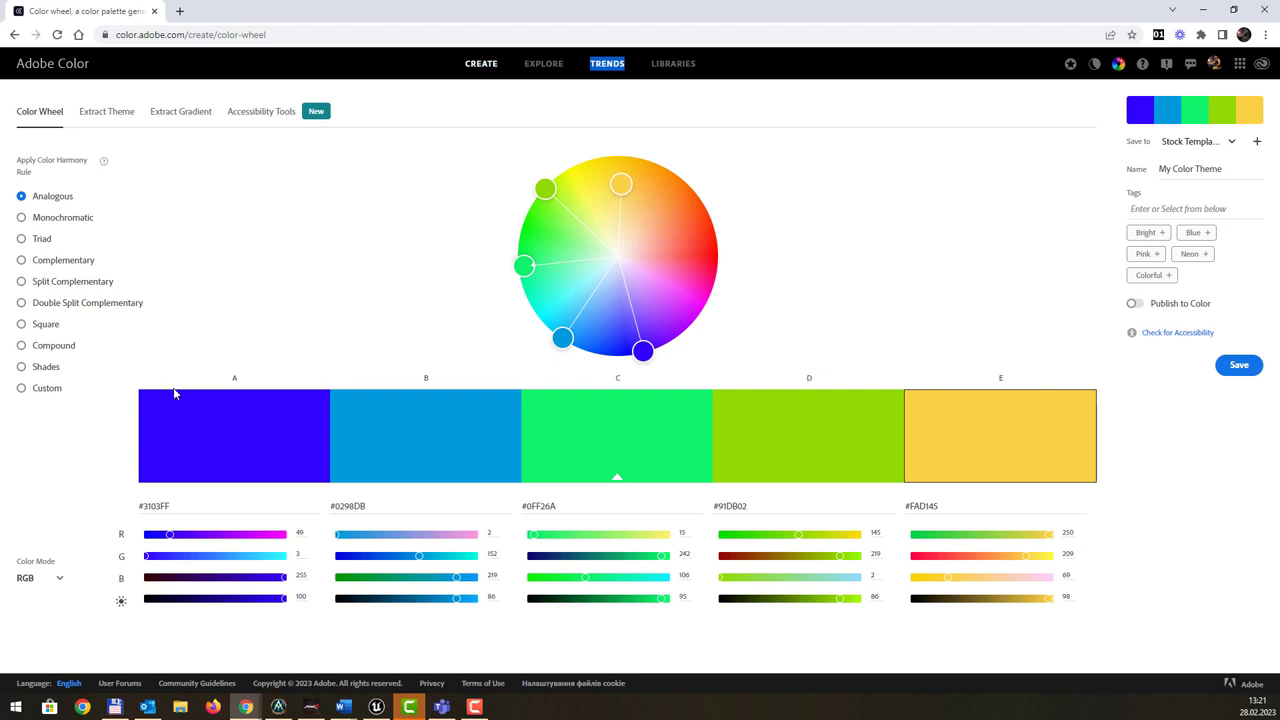
# Examine the available color modes and the site's interface language options
pyautogui.click(57, 584)
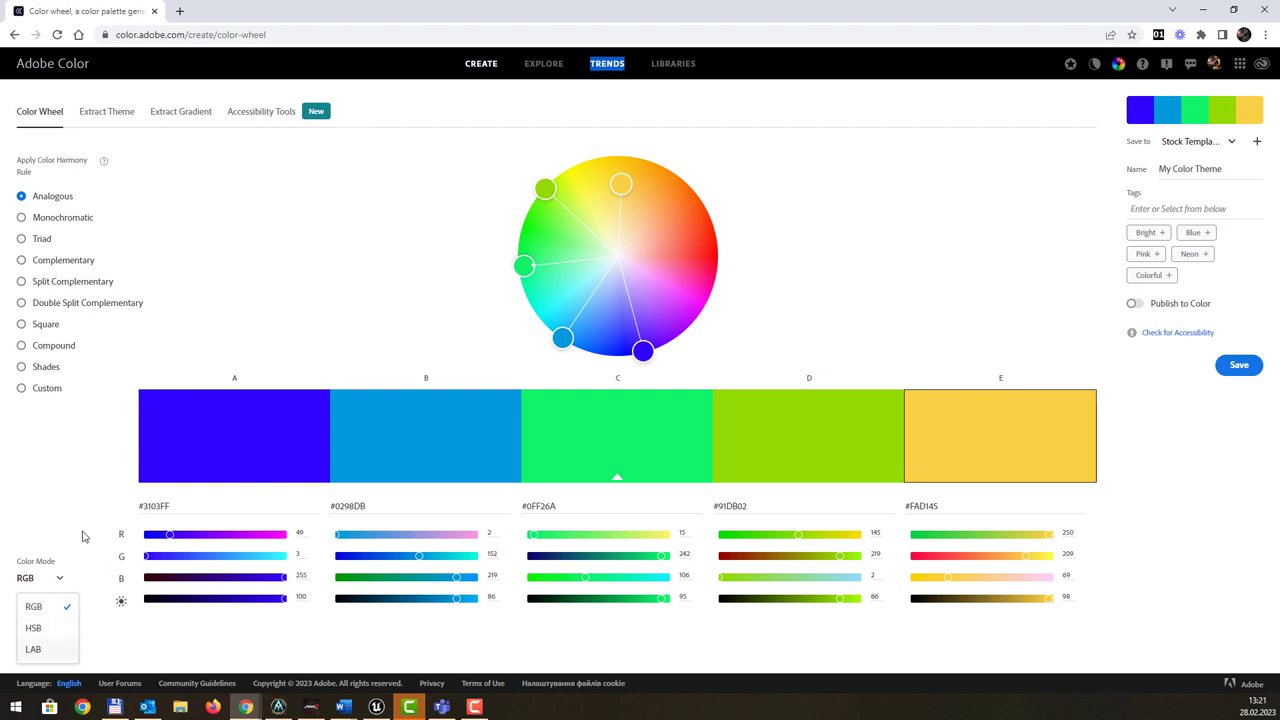
pyautogui.click(68, 497)
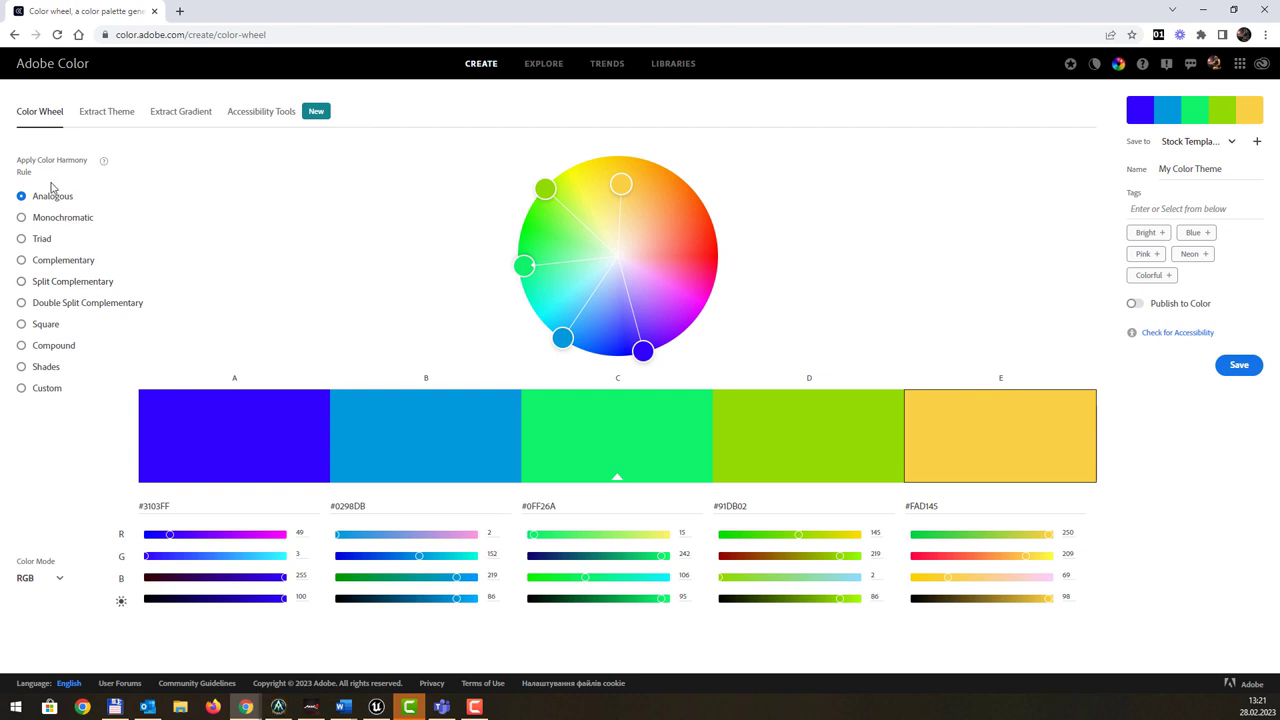
pyautogui.click(55, 389)
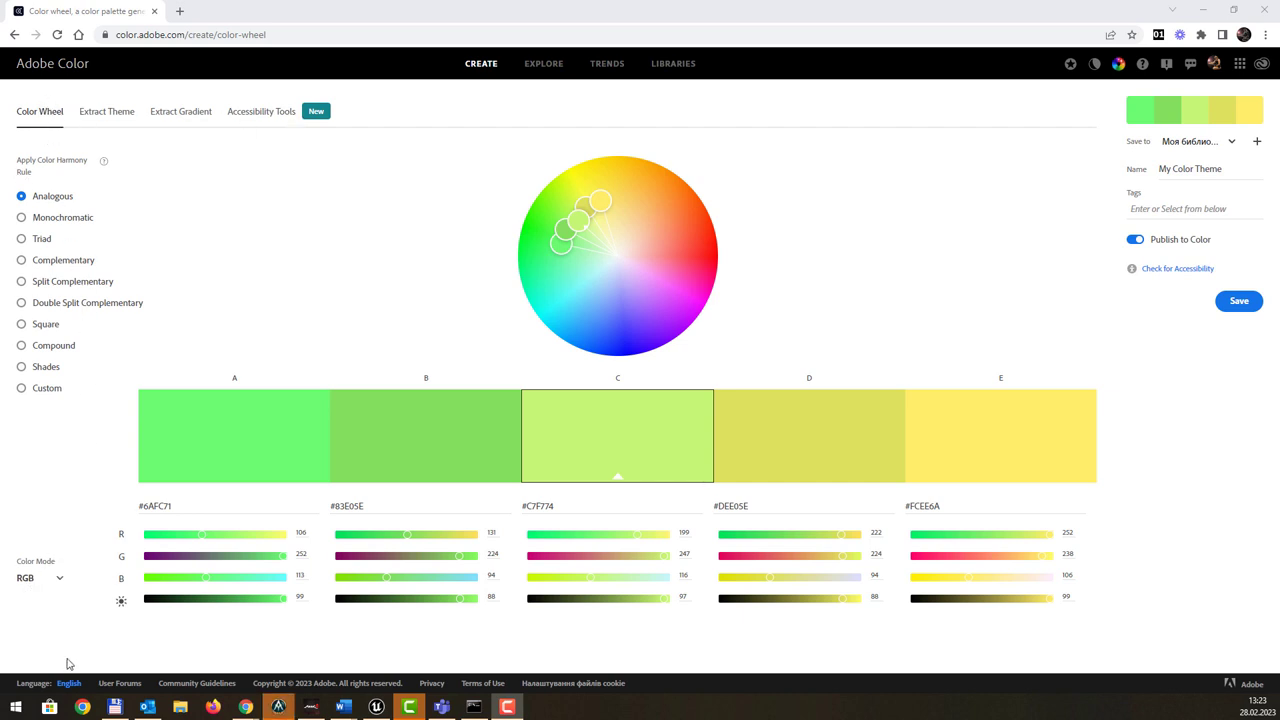
pyautogui.click(57, 585)
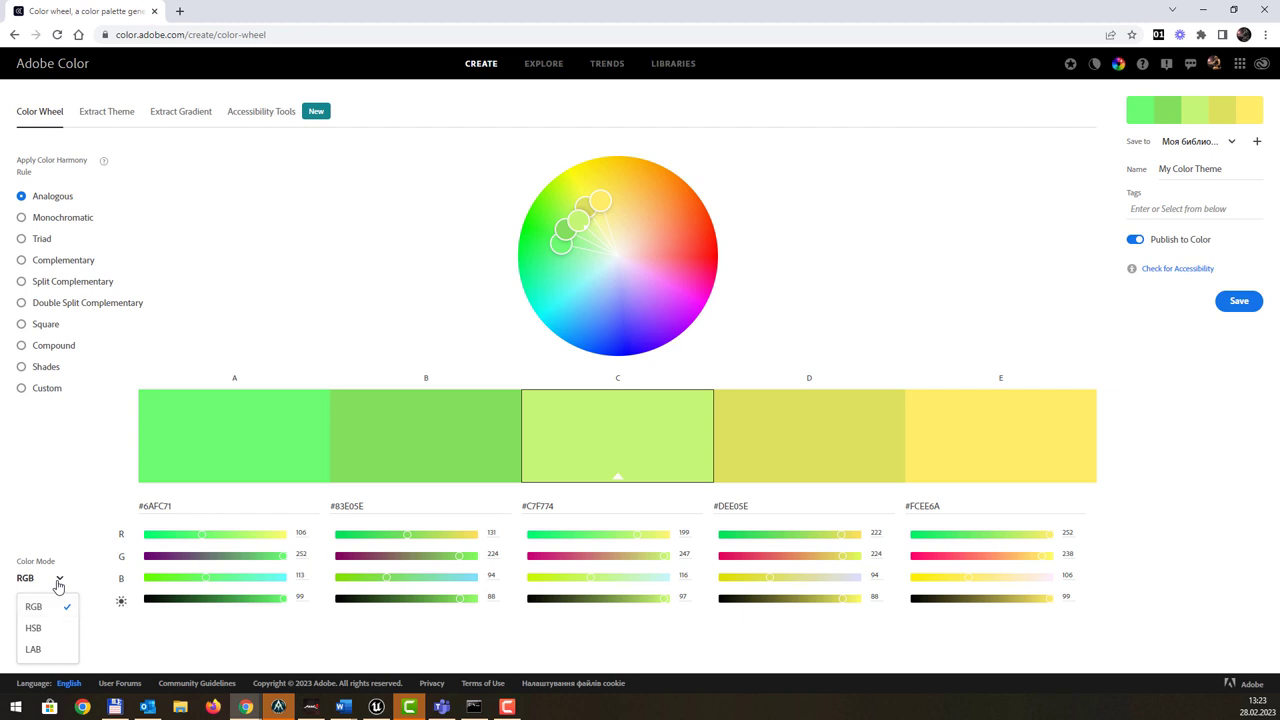
pyautogui.click(58, 580)
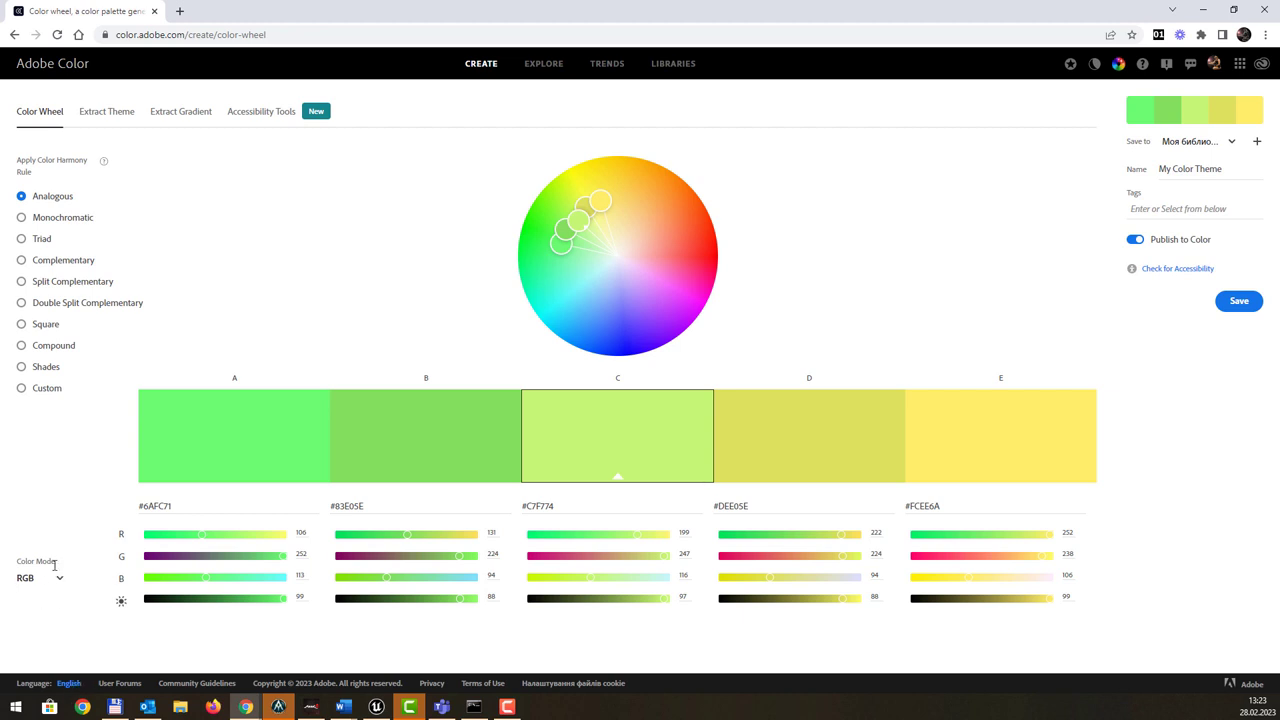
pyautogui.click(68, 683)
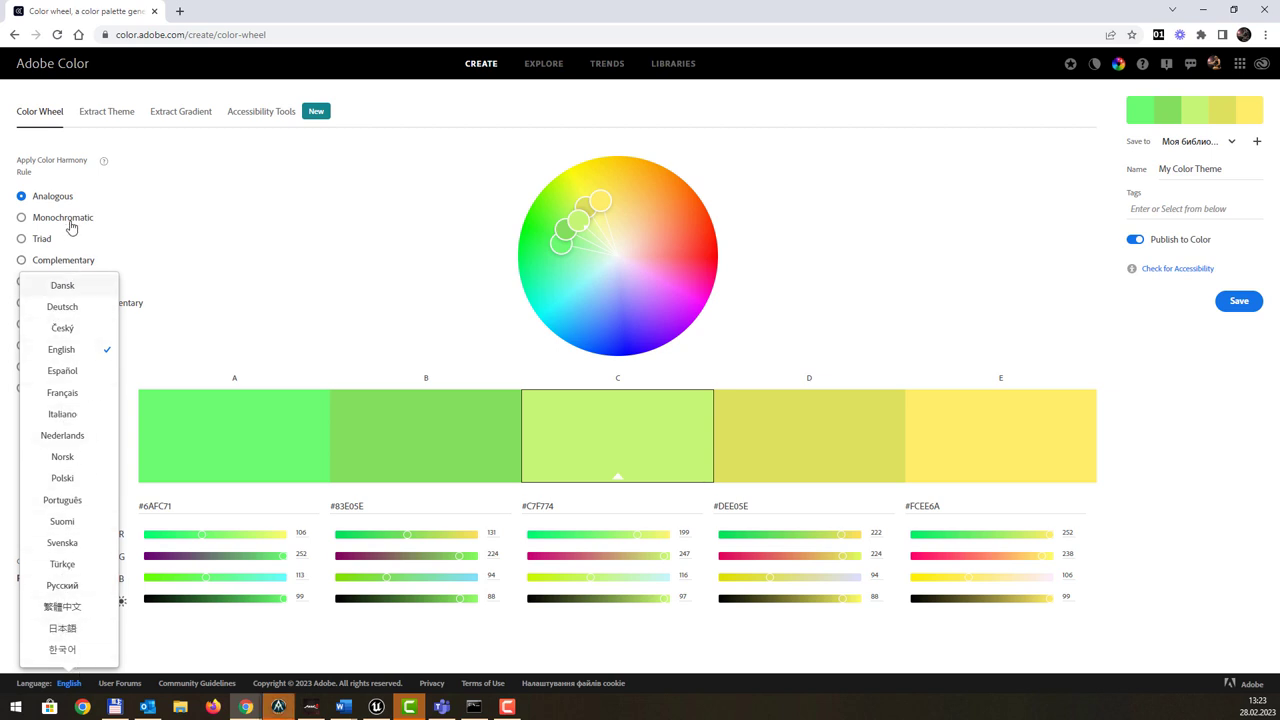
pyautogui.click(100, 658)
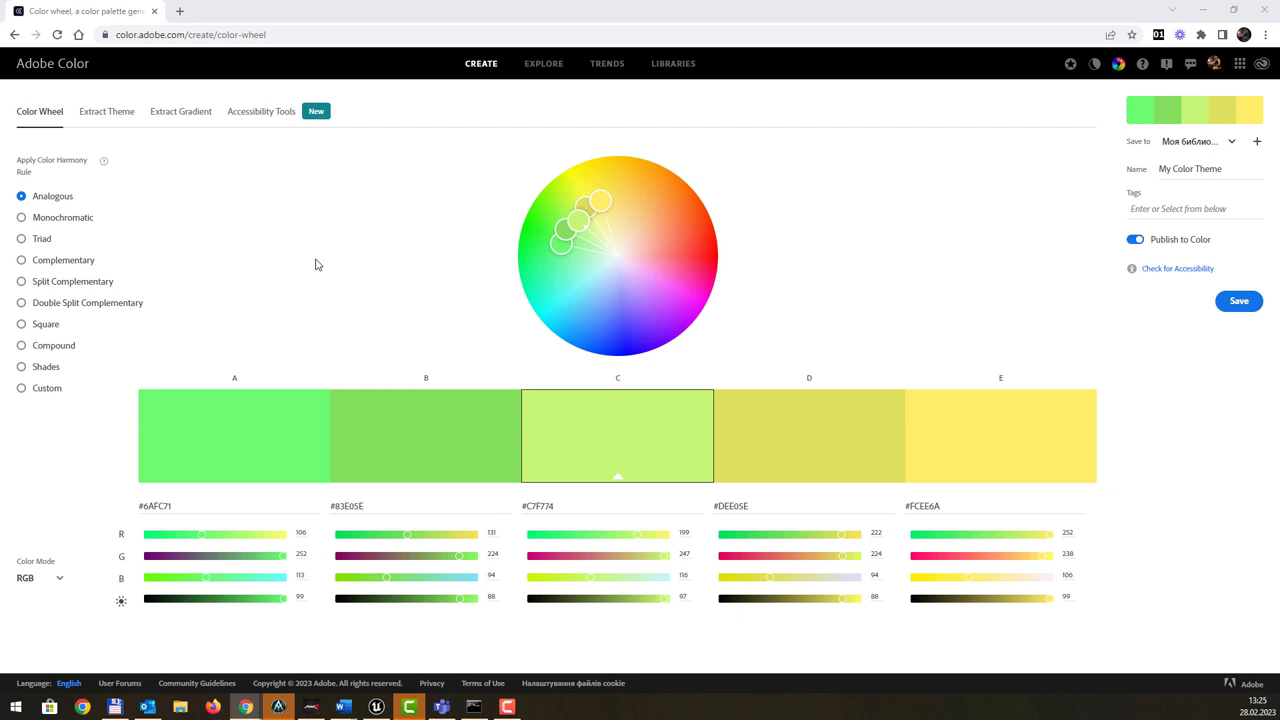
# Apply the Complementary harmony rule and rotate the accent colors to the red edge of the wheel, with color E at #FA2608
pyautogui.click(62, 262)
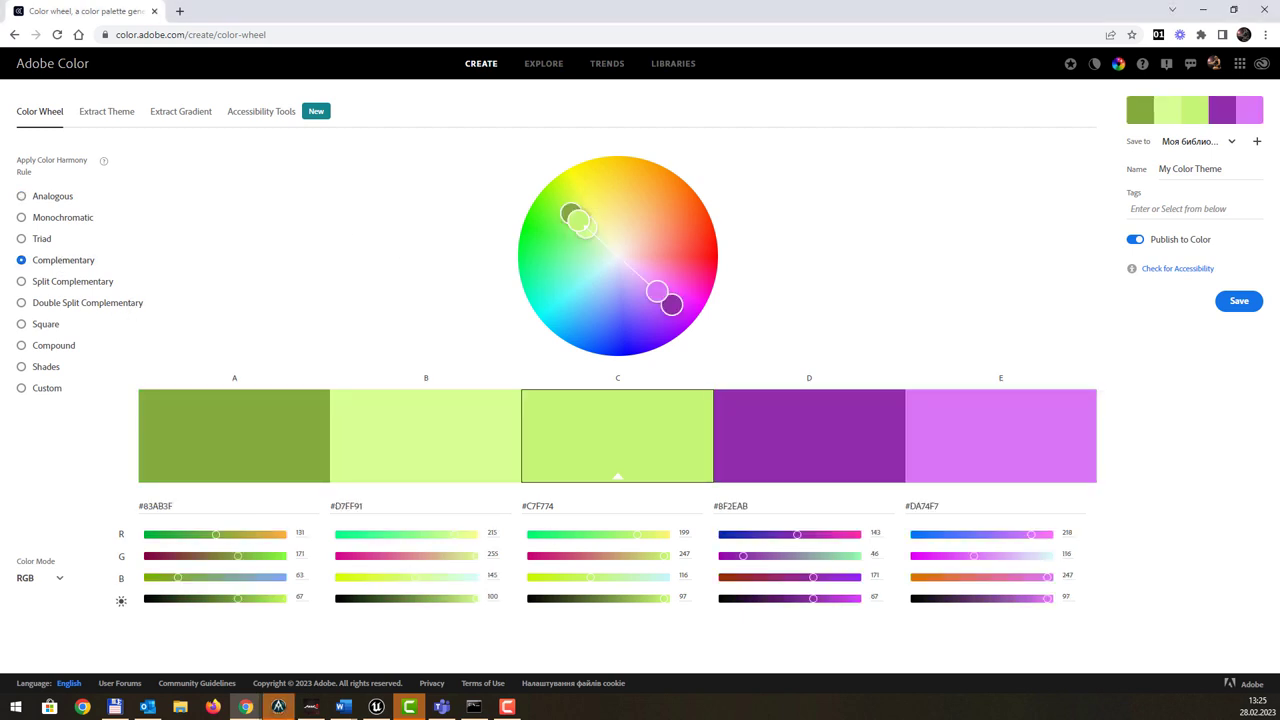
pyautogui.click(343, 706)
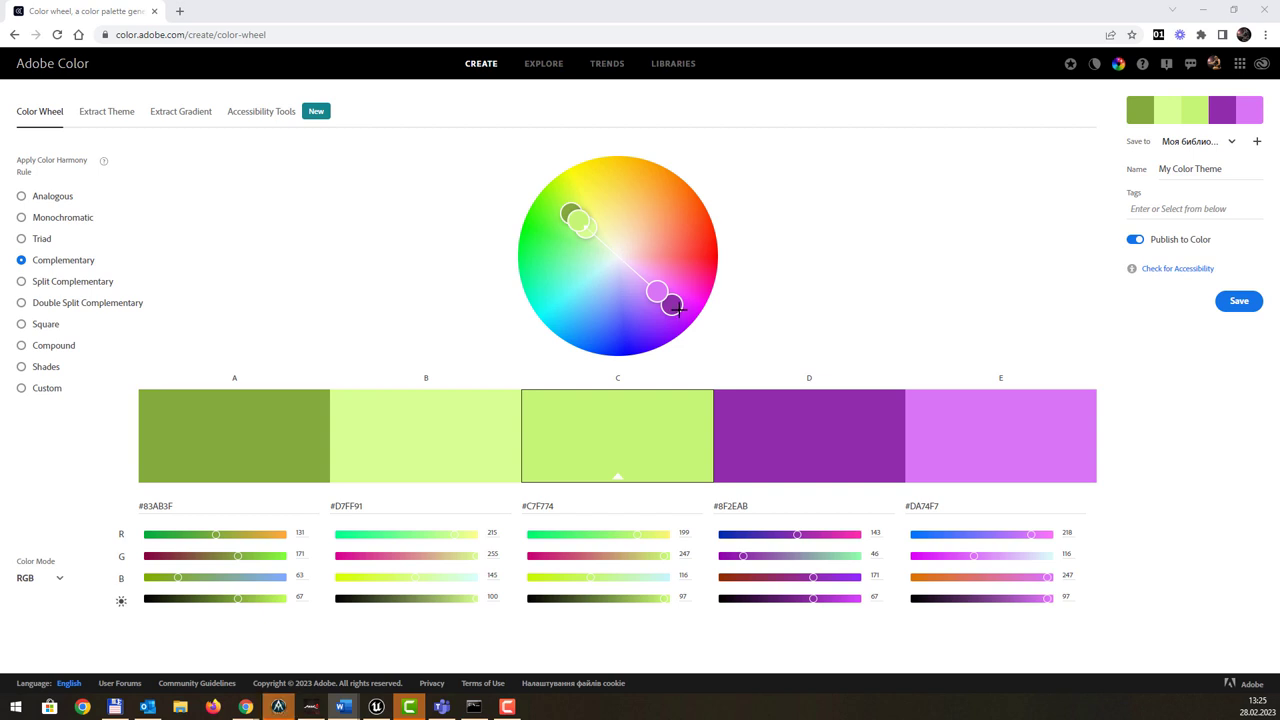
pyautogui.moveTo(677, 299); pyautogui.dragTo(719, 258)
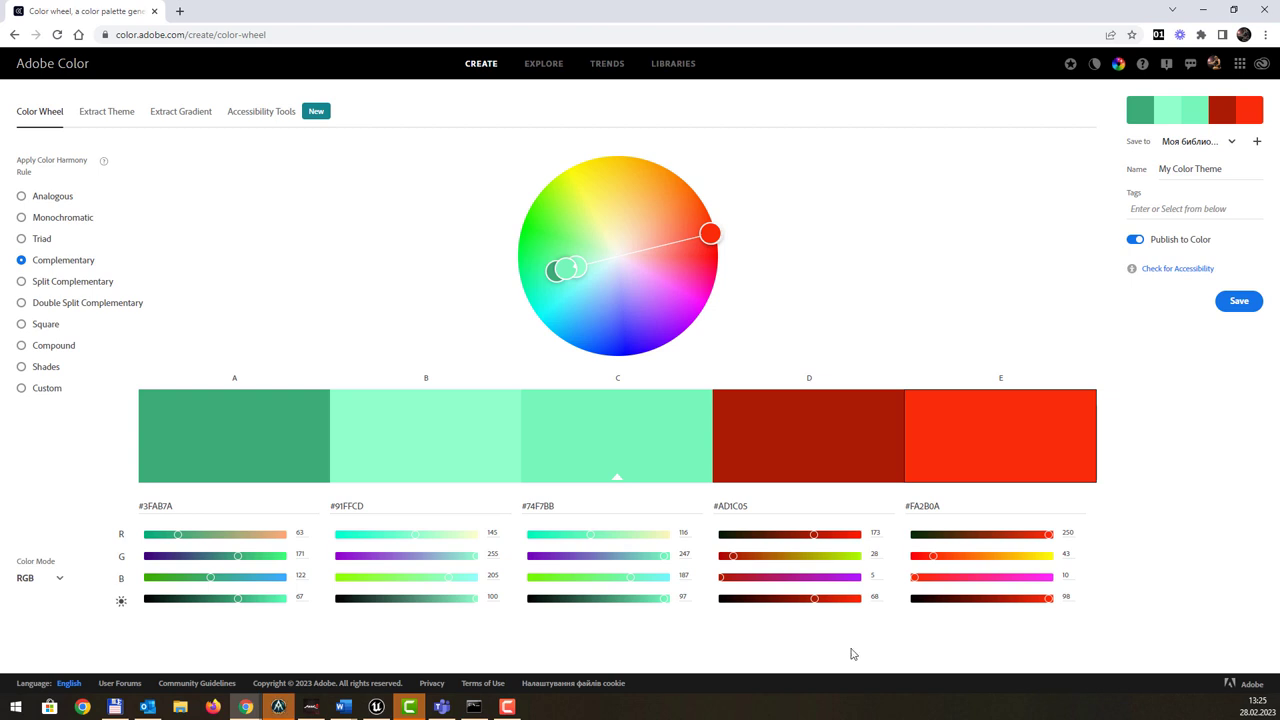
pyautogui.click(711, 236)
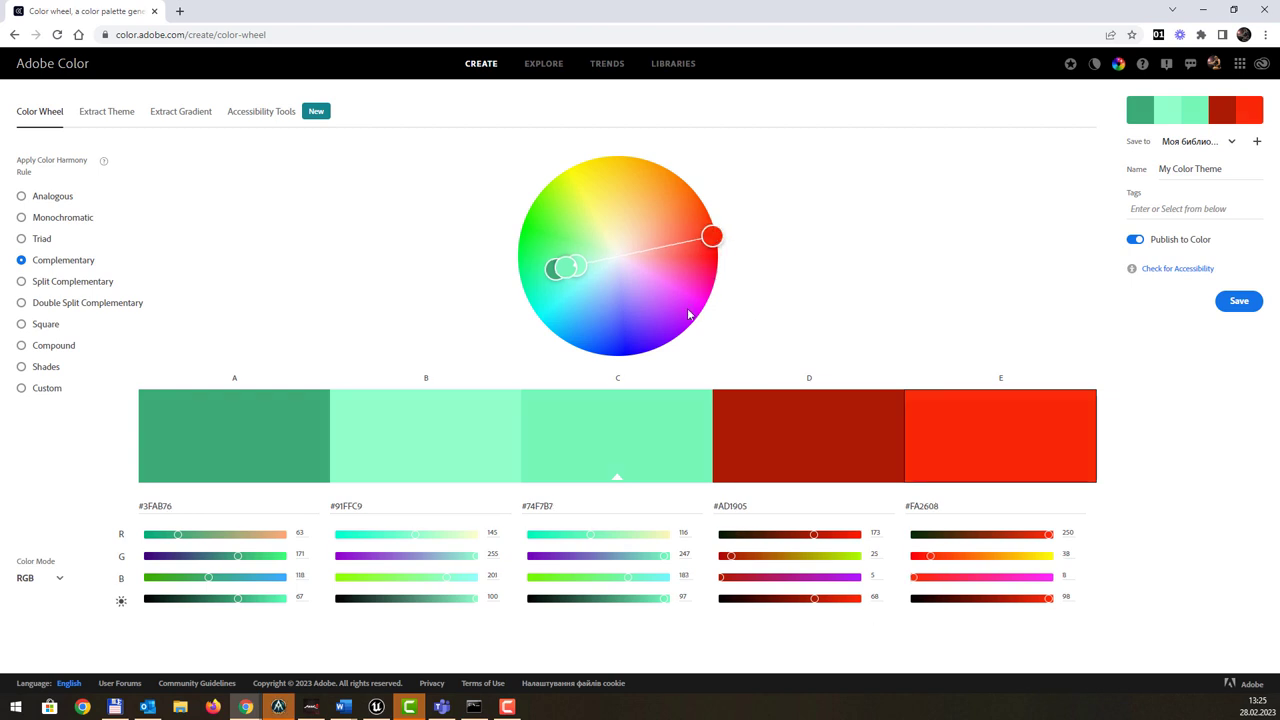
# Rotate the complementary pair to yellow and blue, with color A fully saturated at #AD8805 and color E at #011AFA
pyautogui.moveTo(688, 314); pyautogui.dragTo(619, 352)
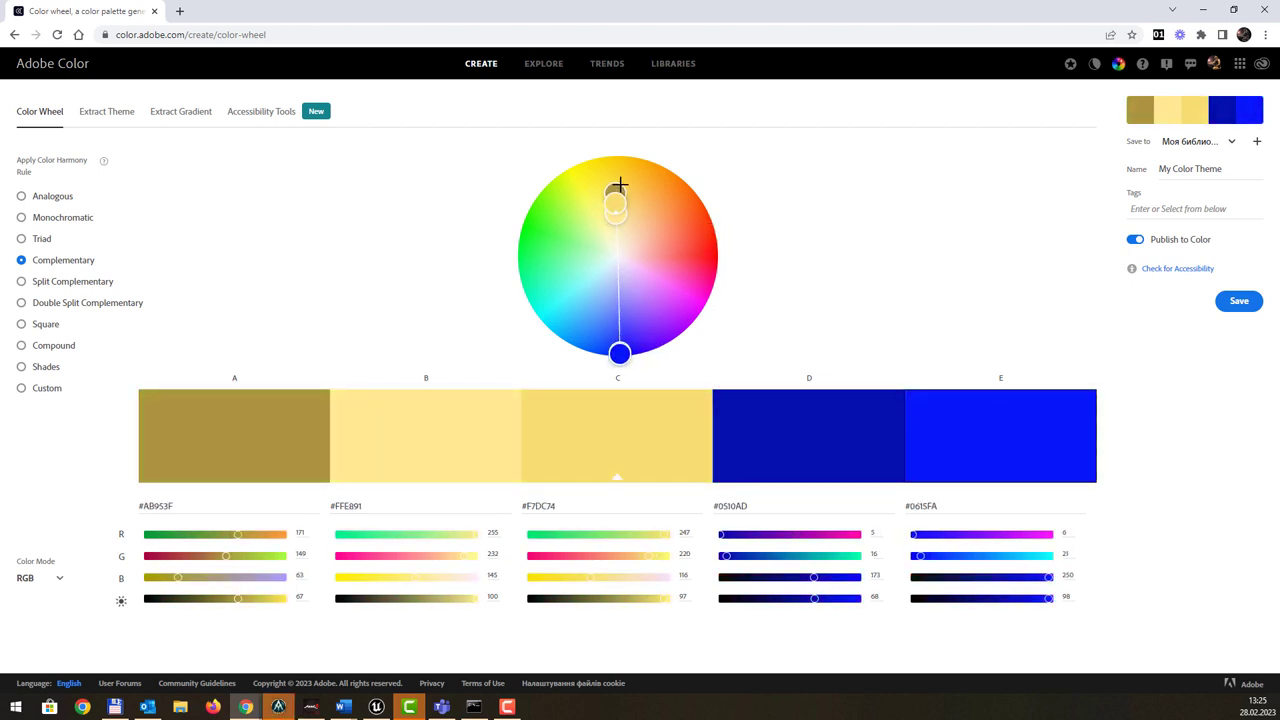
pyautogui.moveTo(620, 185); pyautogui.dragTo(610, 160)
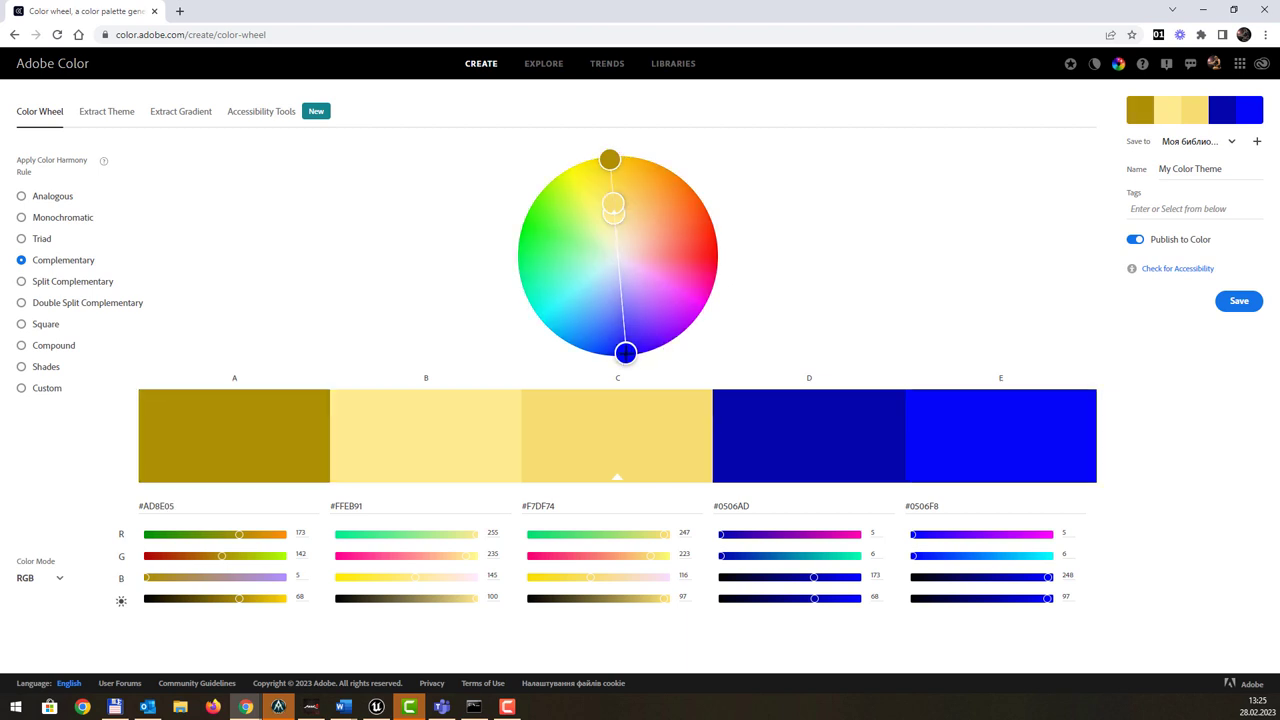
pyautogui.moveTo(625, 352); pyautogui.dragTo(616, 354)
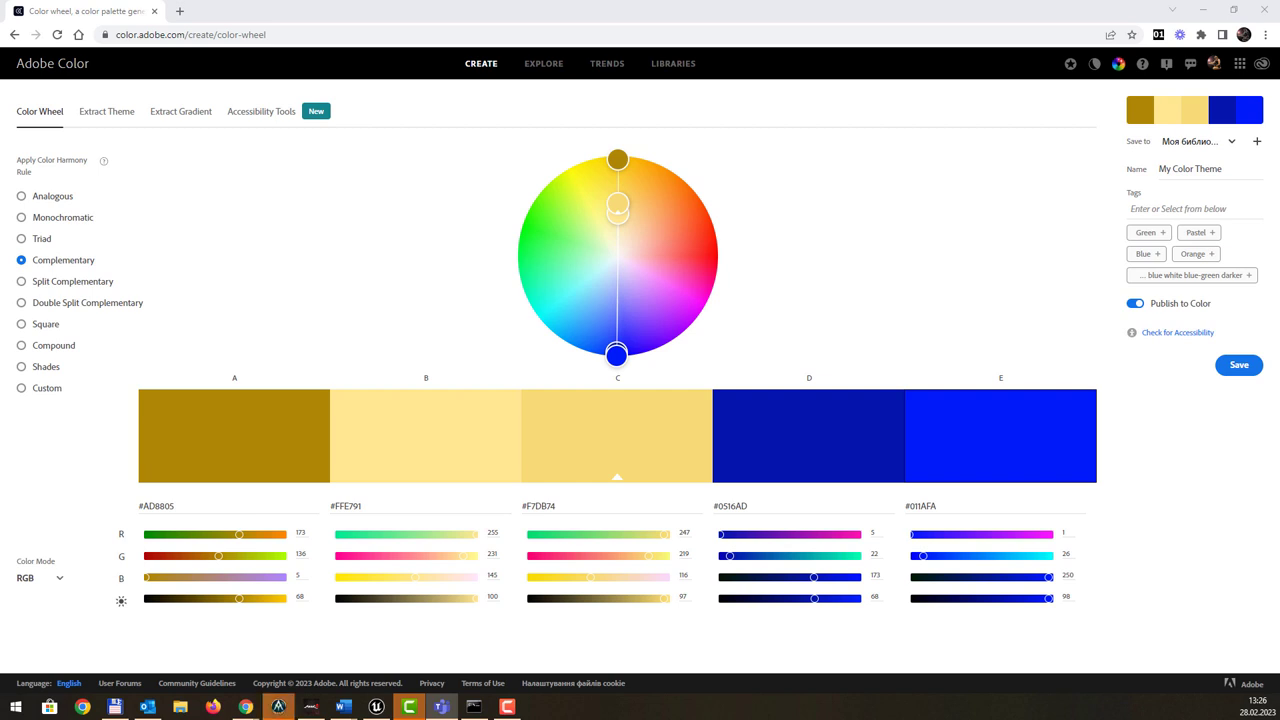
# Preview the Analogous rule, apply Triad, and move colors A, B and E outward to #AD8C1D, #00FAC7 and #A400AD
pyautogui.click(46, 198)
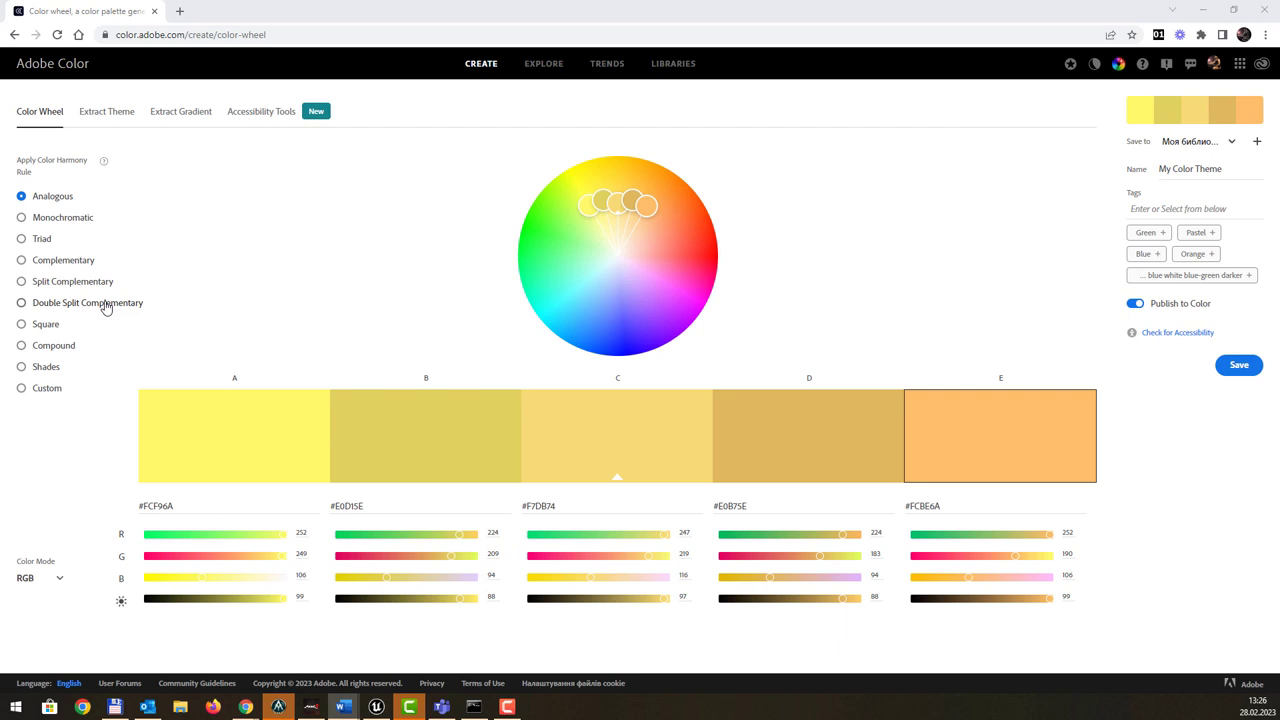
pyautogui.click(44, 240)
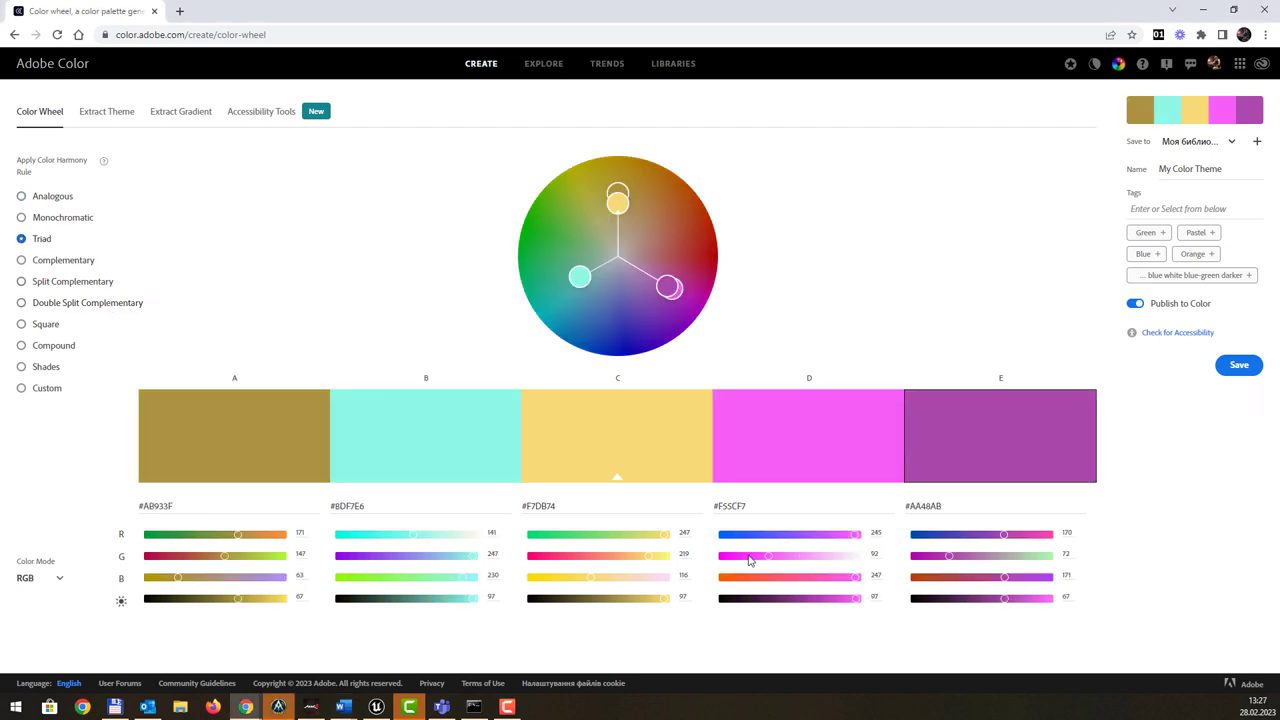
pyautogui.moveTo(617, 192); pyautogui.dragTo(617, 173)
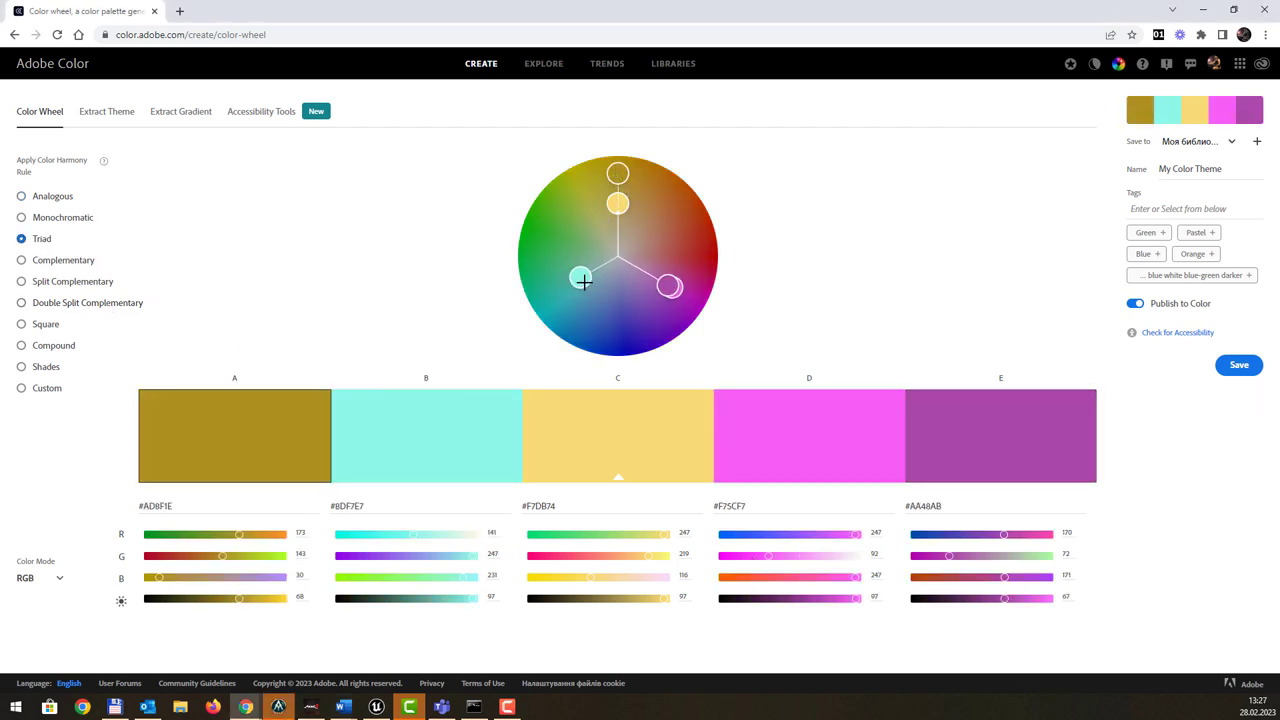
pyautogui.moveTo(583, 283); pyautogui.dragTo(531, 306)
pyautogui.moveTo(672, 291); pyautogui.dragTo(712, 317)
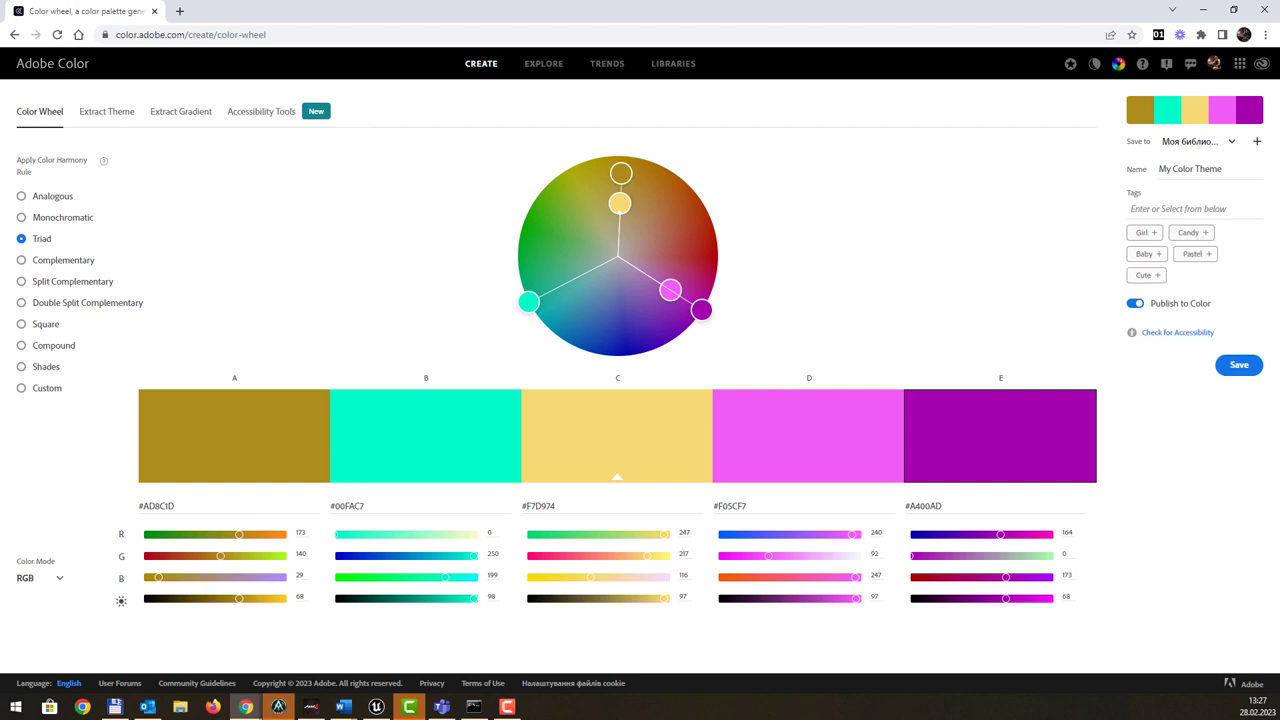
pyautogui.click(343, 706)
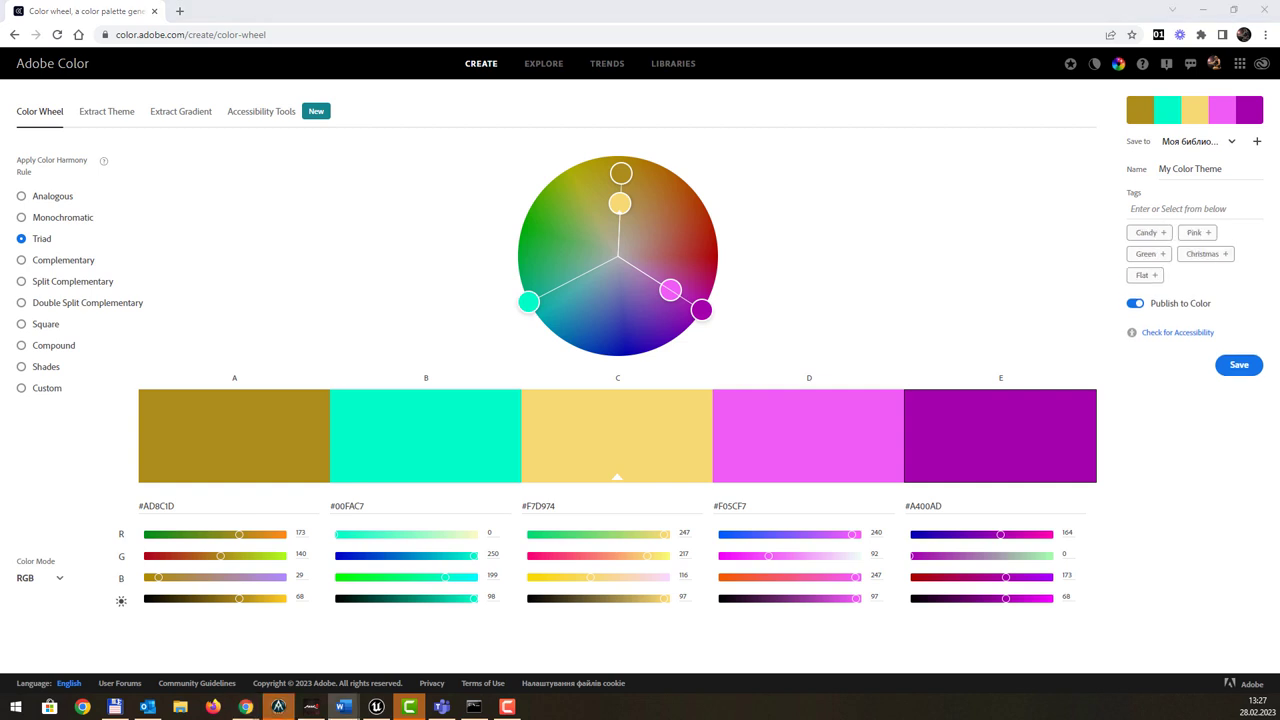
# Preview the Monochromatic and Compound harmony rules on the current yellow base color
pyautogui.click(64, 220)
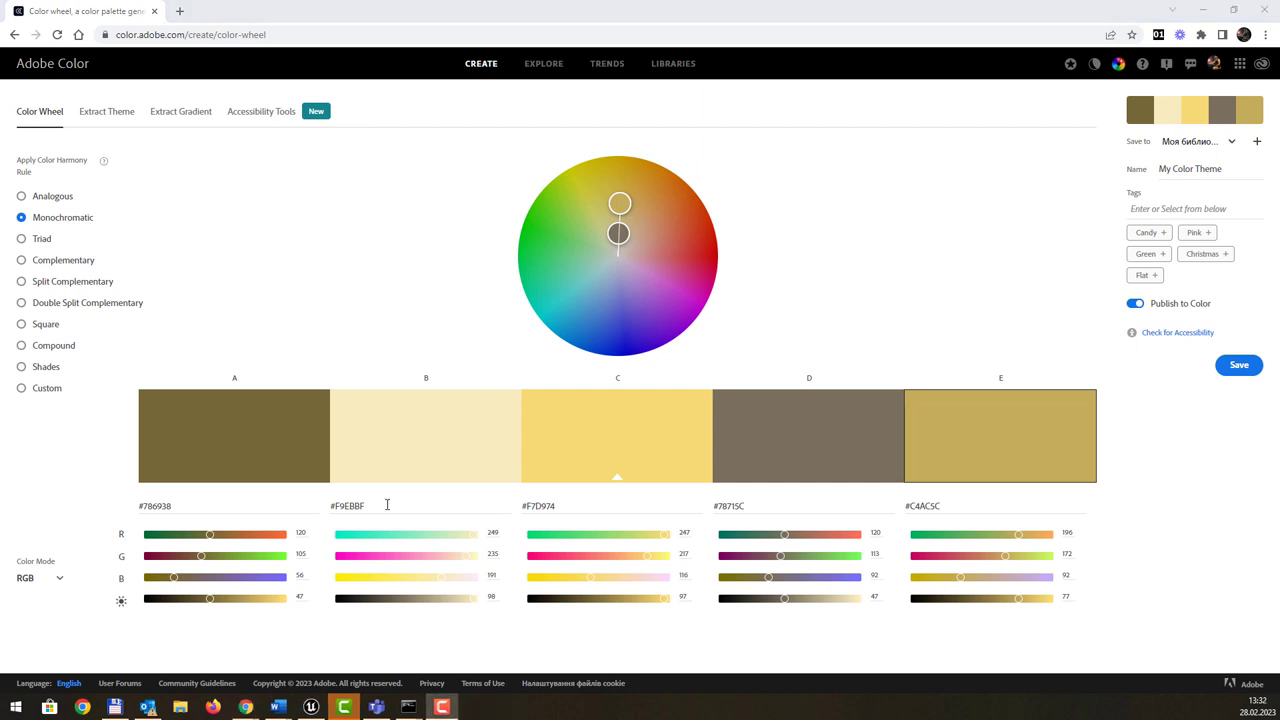
pyautogui.click(66, 350)
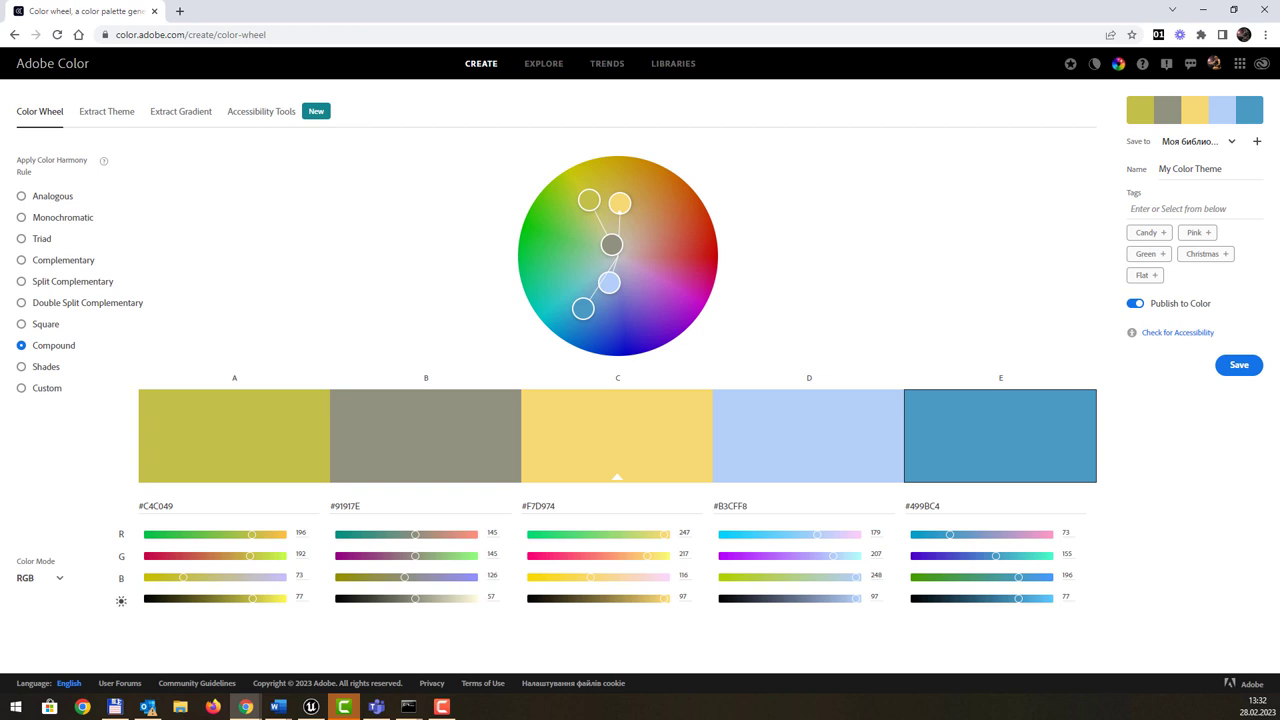
pyautogui.hotkey('alt', 'Tab')
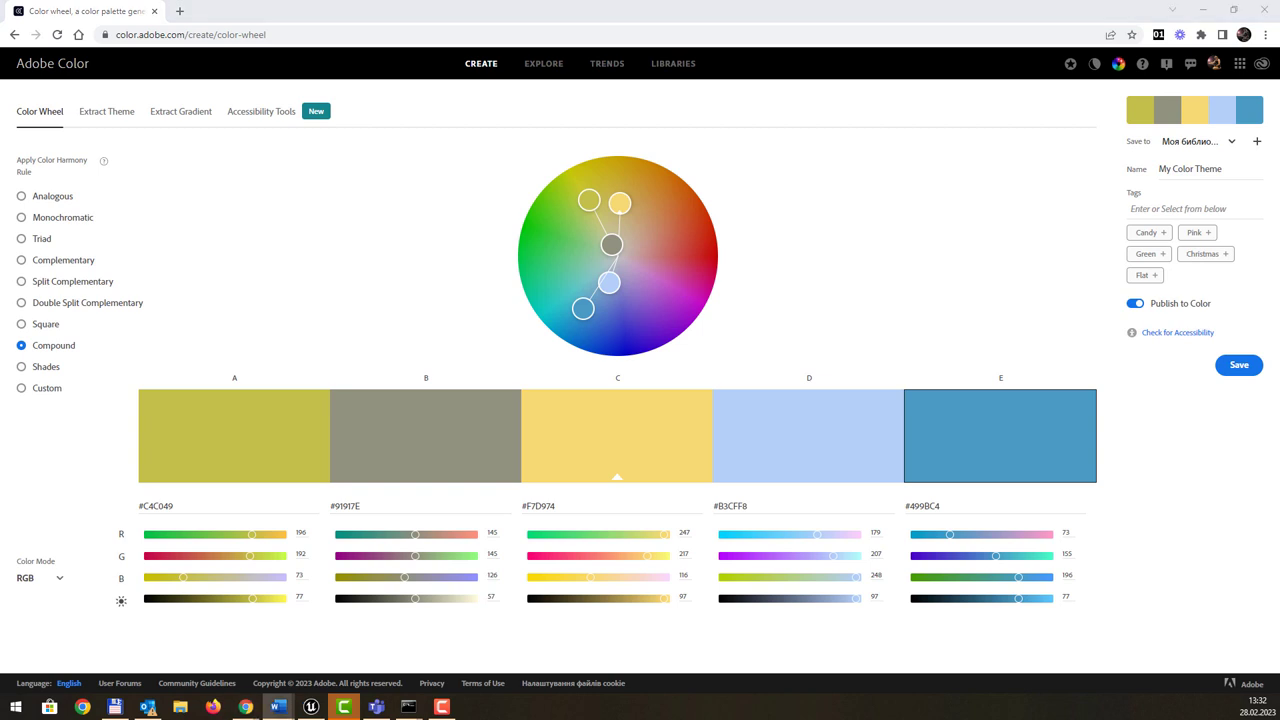
# Apply the Shades harmony rule and shift the hue to orange, with base color C at #F7885C
pyautogui.click(41, 372)
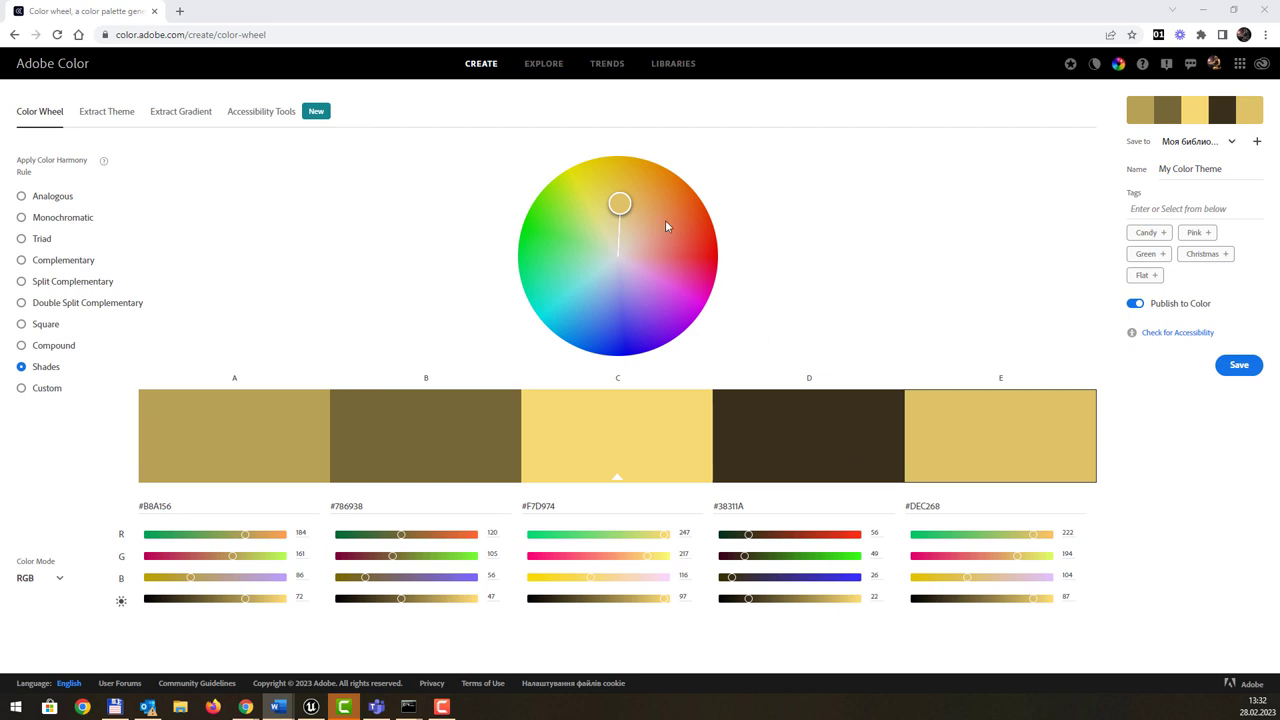
pyautogui.moveTo(621, 204); pyautogui.dragTo(672, 225)
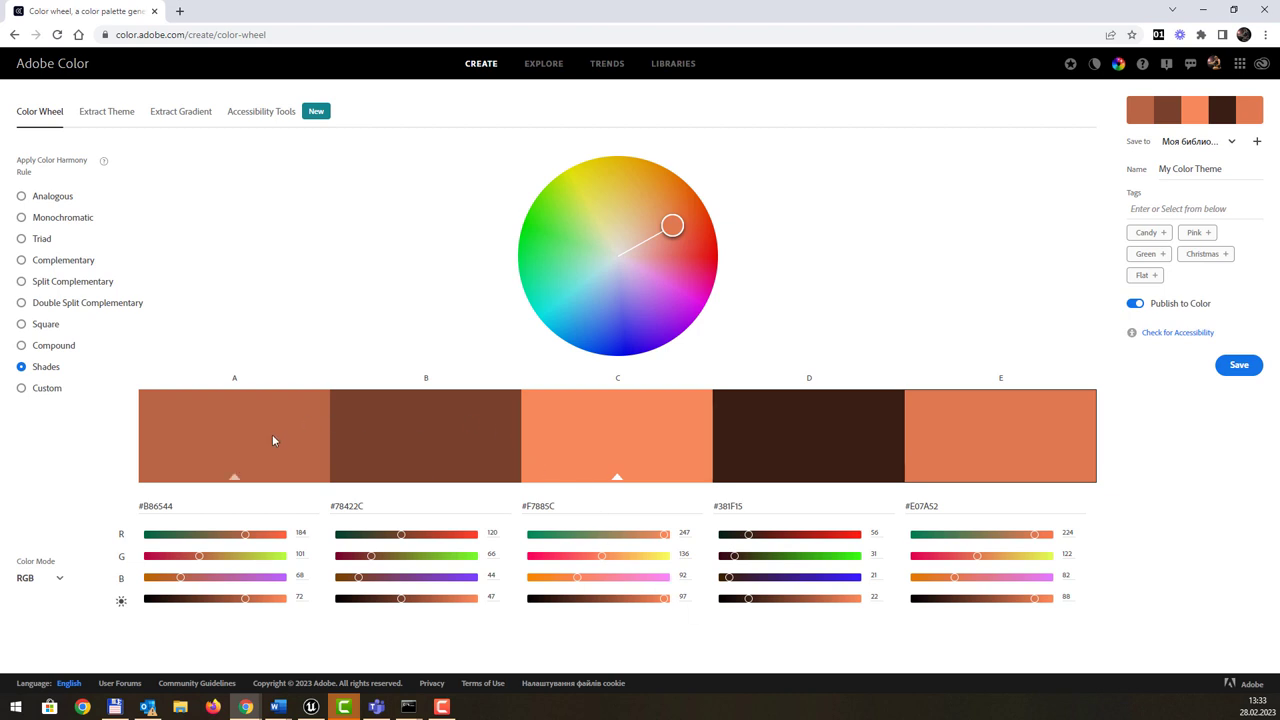
# Preview the palette's values in HSB color mode and return to RGB
pyautogui.click(55, 581)
pyautogui.click(54, 627)
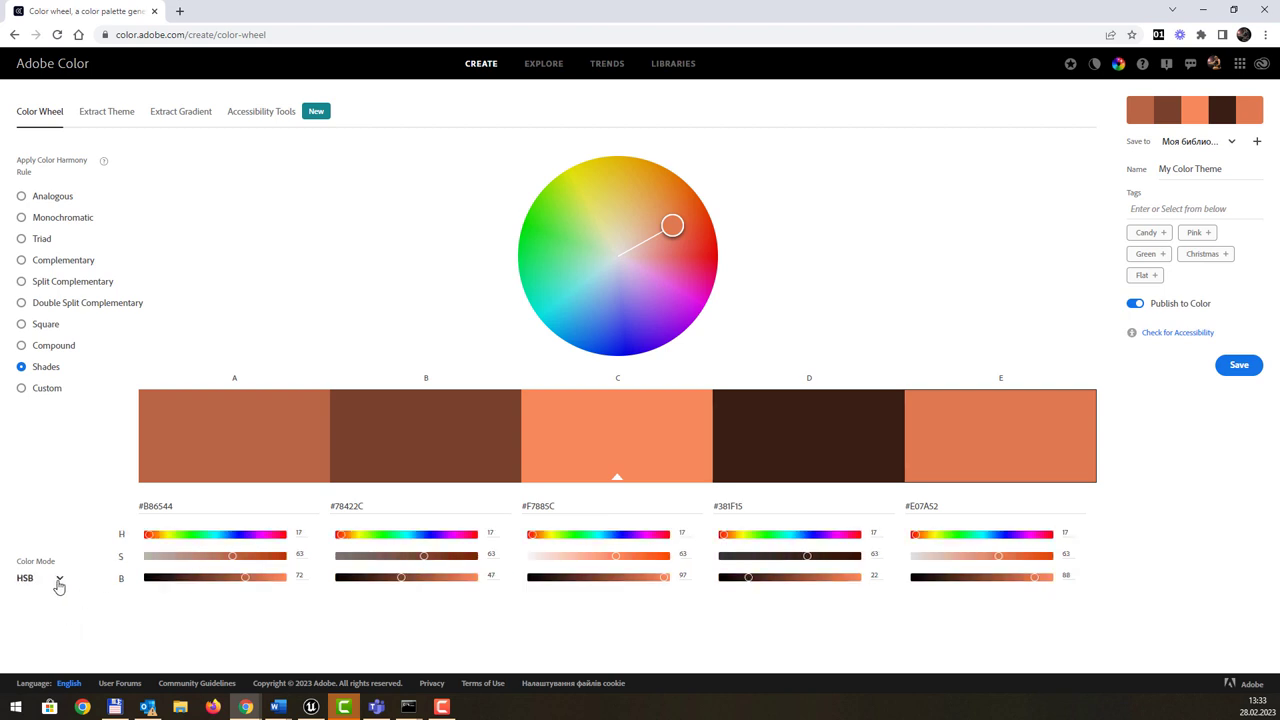
pyautogui.click(55, 581)
pyautogui.click(34, 605)
# Select the hex code of each palette color in turn, from A through E
pyautogui.click(227, 504)
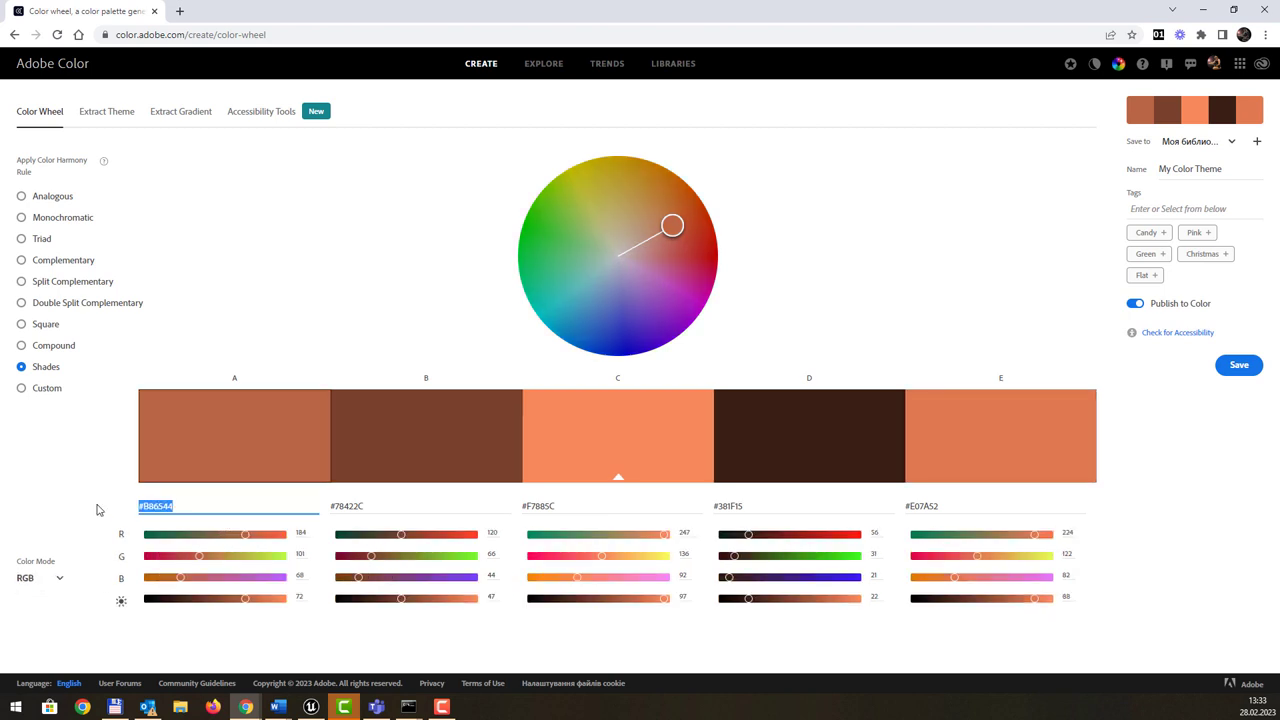
pyautogui.click(388, 507)
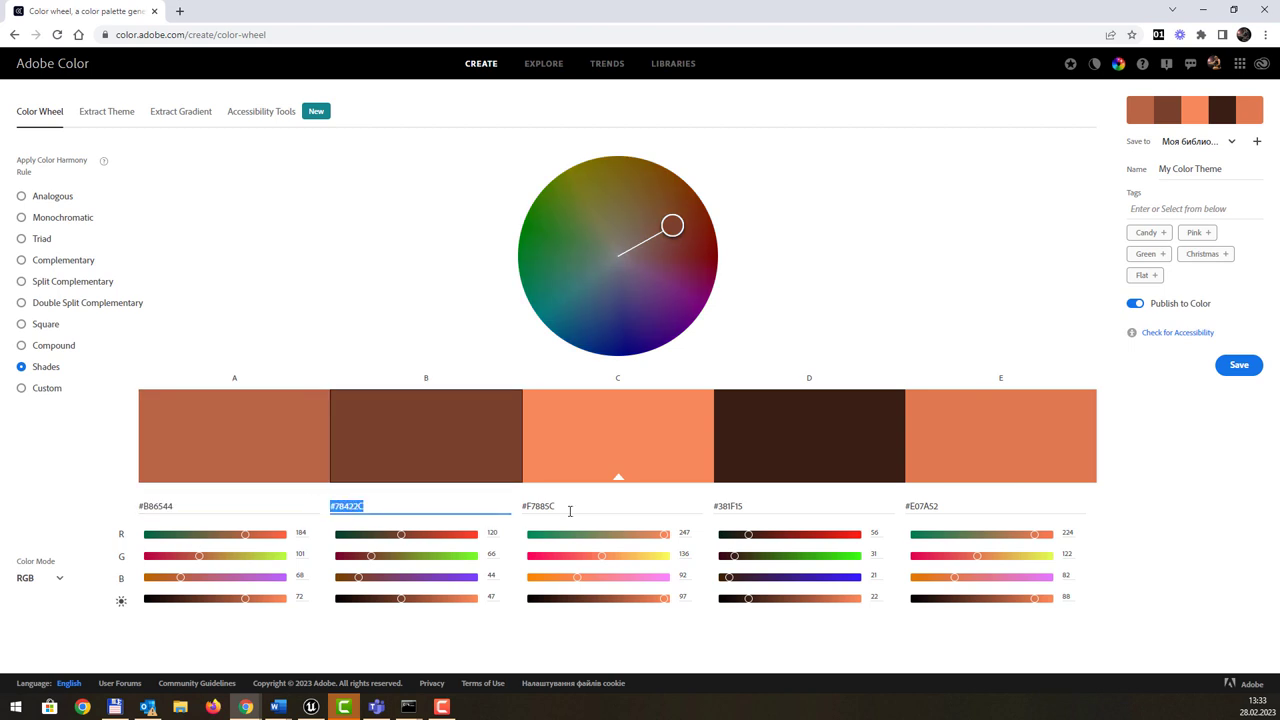
pyautogui.click(565, 506)
pyautogui.click(755, 507)
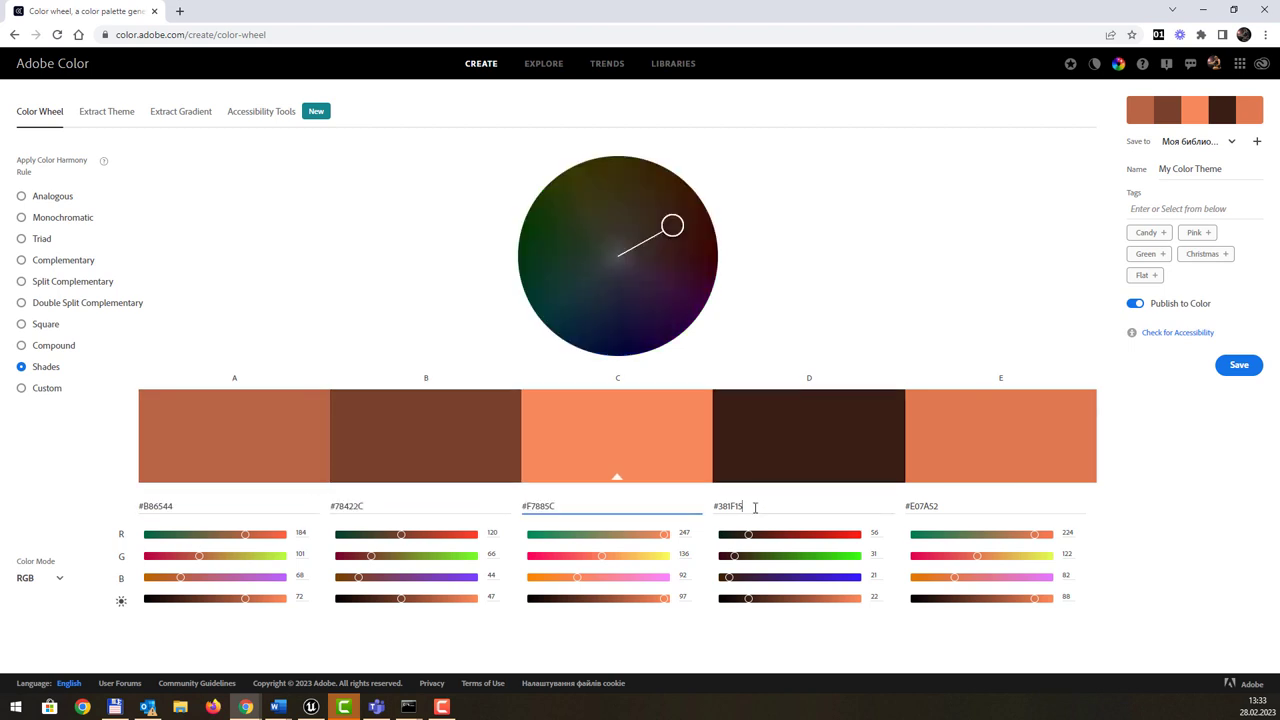
pyautogui.click(955, 506)
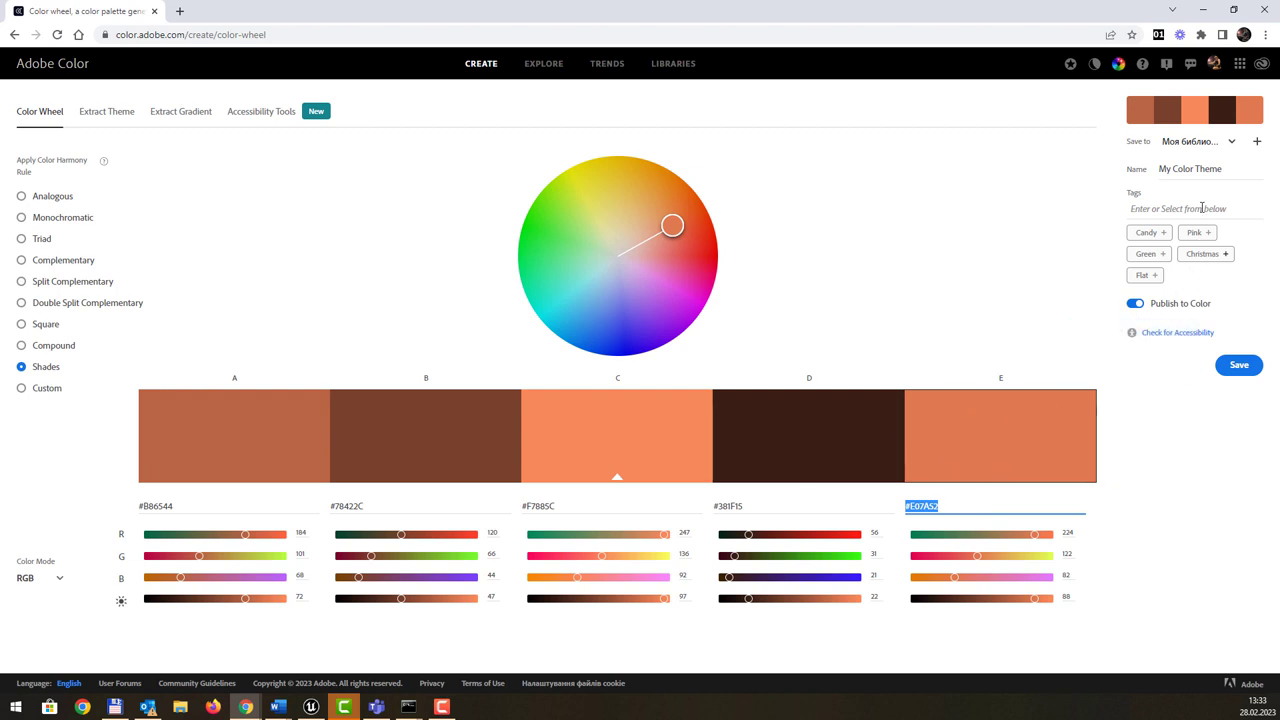
# Choose the stock templates library as the save location for the orange shades palette
pyautogui.click(1231, 142)
pyautogui.click(1188, 214)
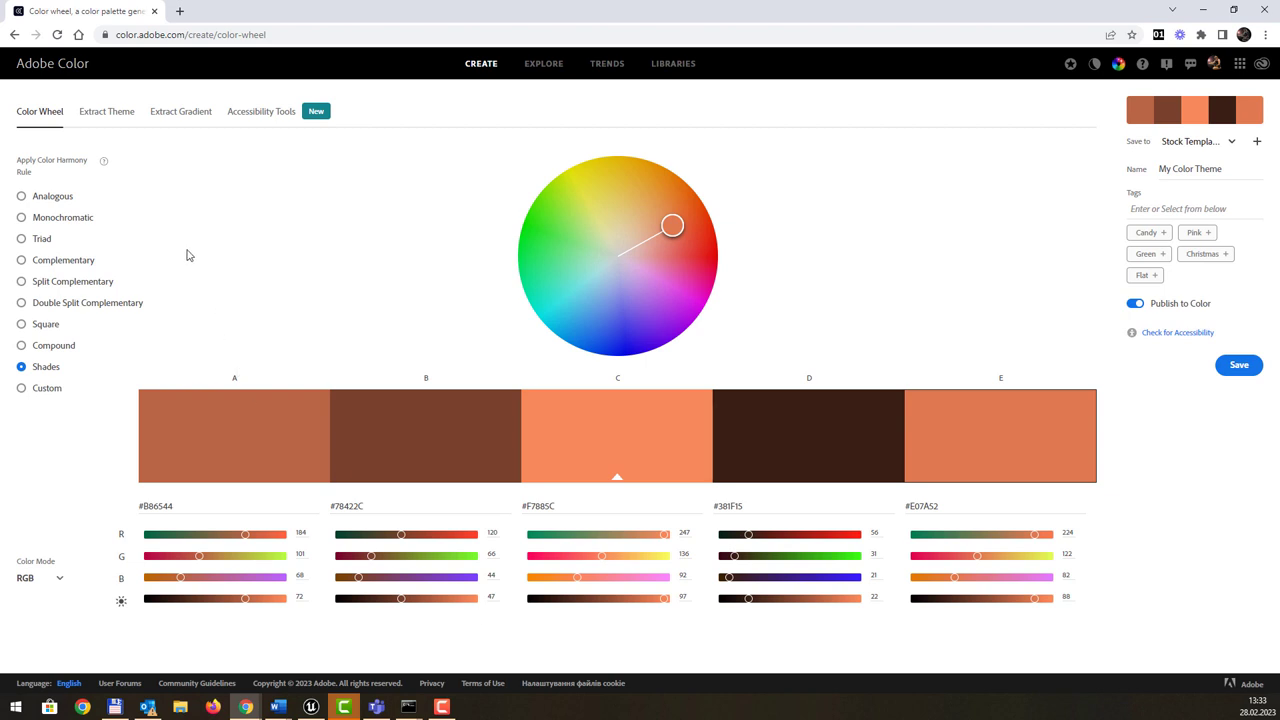
# Open theme extraction and load the photo of the white columned building as the source image
pyautogui.click(103, 117)
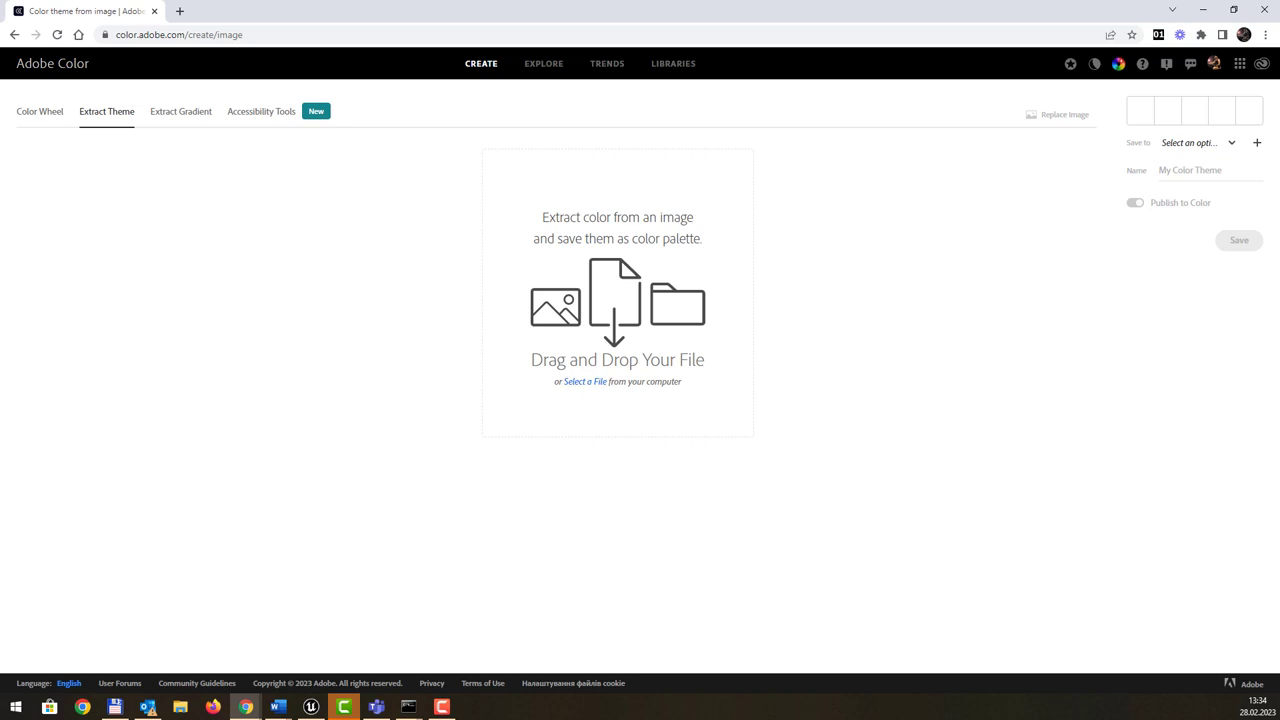
pyautogui.hotkey('alt', 'Tab')
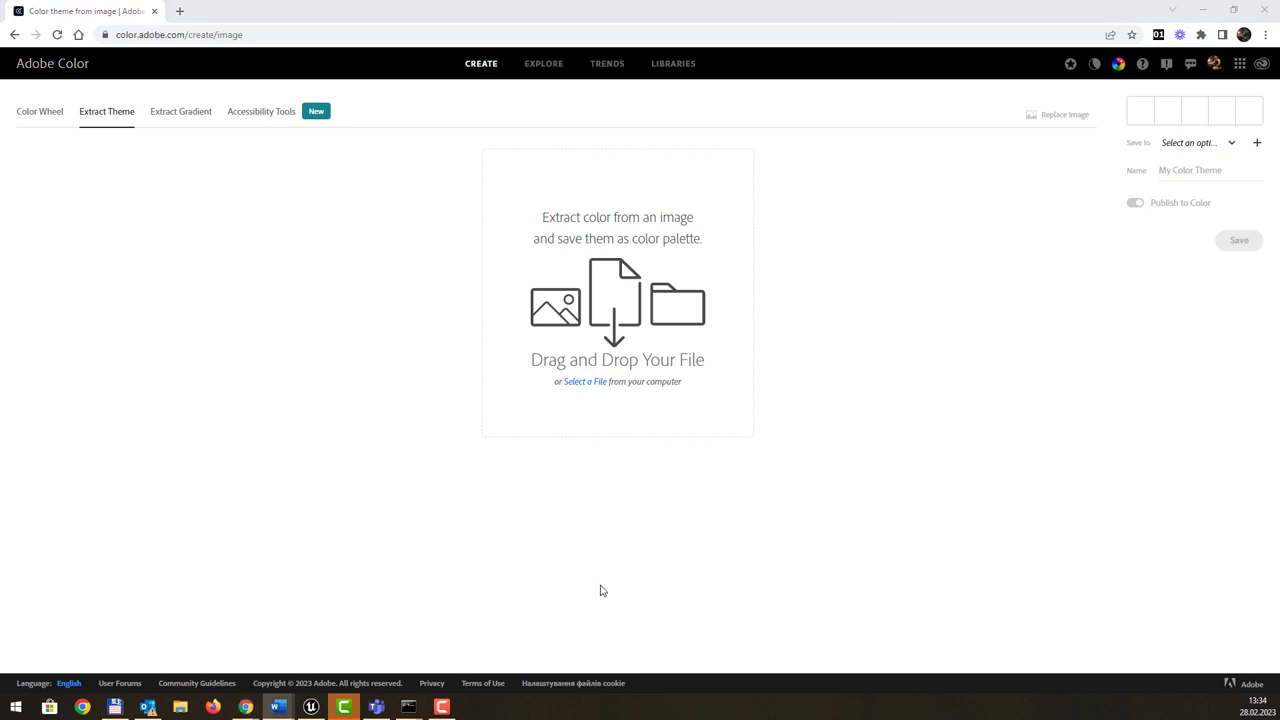
pyautogui.moveTo(600, 591); pyautogui.dragTo(645, 270)
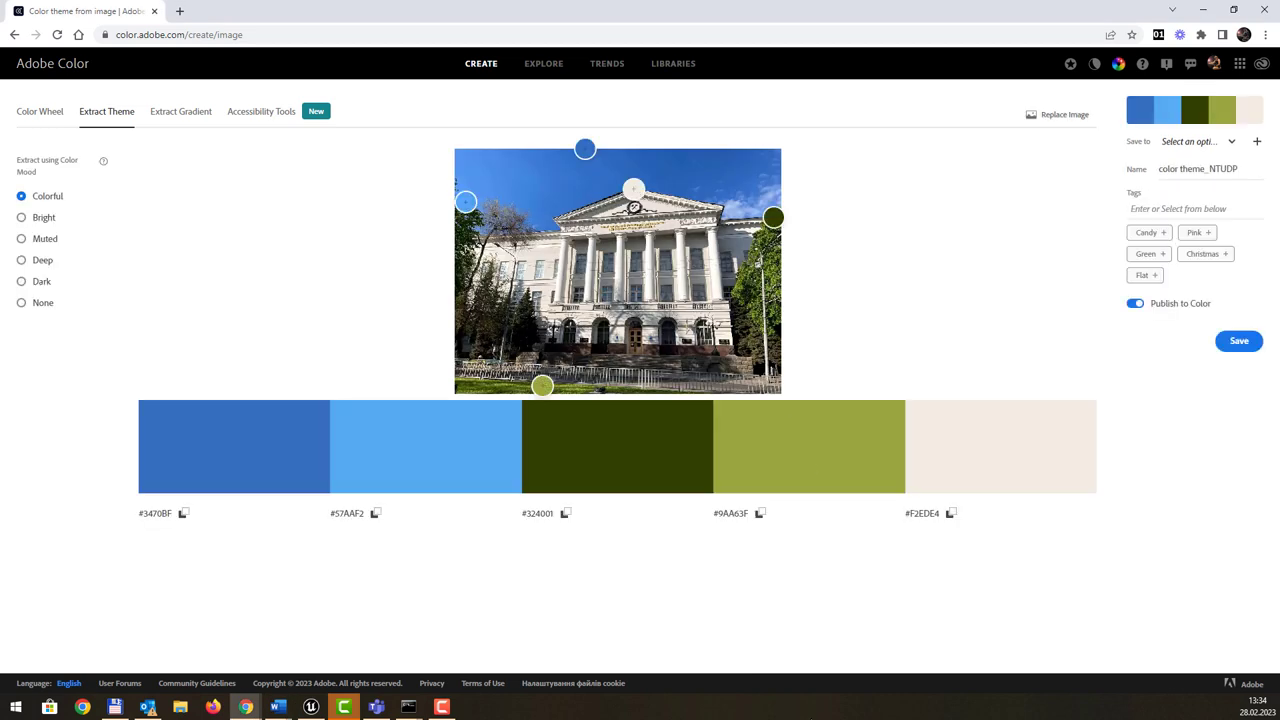
pyautogui.hotkey('alt', 'Tab')
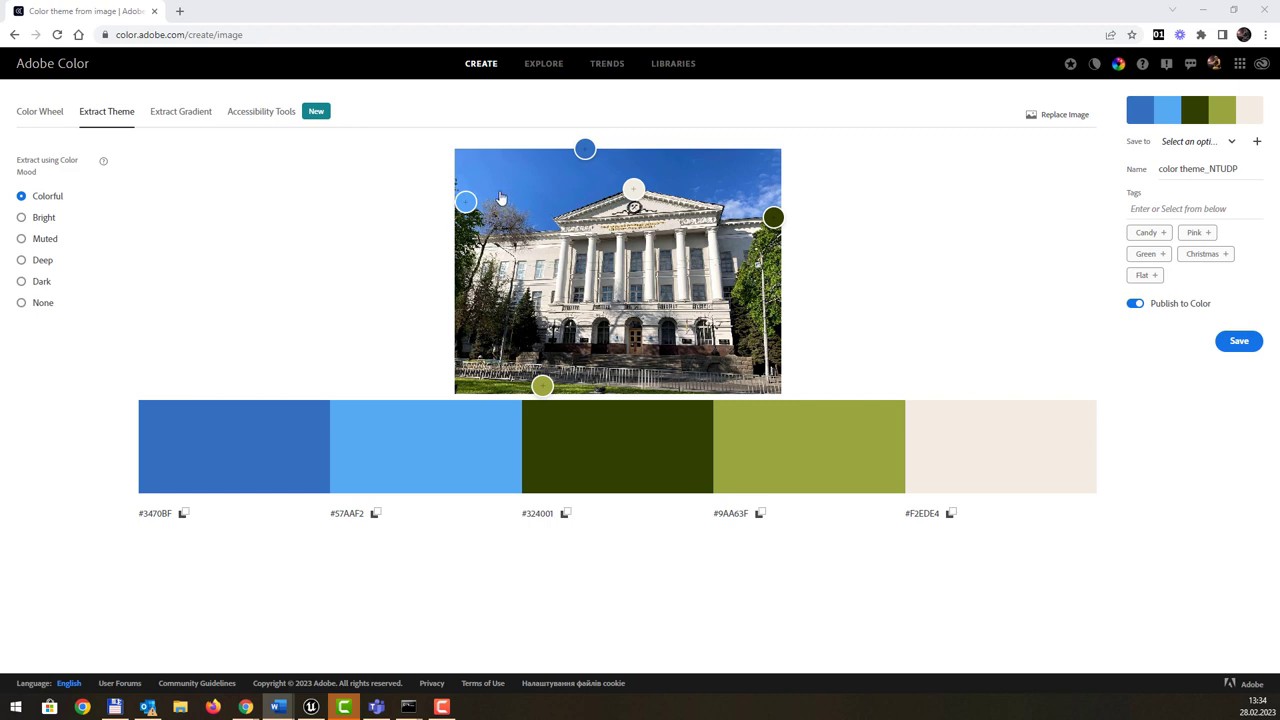
# Move the two blue sample points slightly within the photo's sky to pick #5798F2 and #316FC6
pyautogui.moveTo(467, 199)
pyautogui.mouseDown()
pyautogui.moveTo(487, 187)
pyautogui.moveTo(471, 190)
pyautogui.mouseUp()
pyautogui.moveTo(585, 147); pyautogui.dragTo(576, 152)
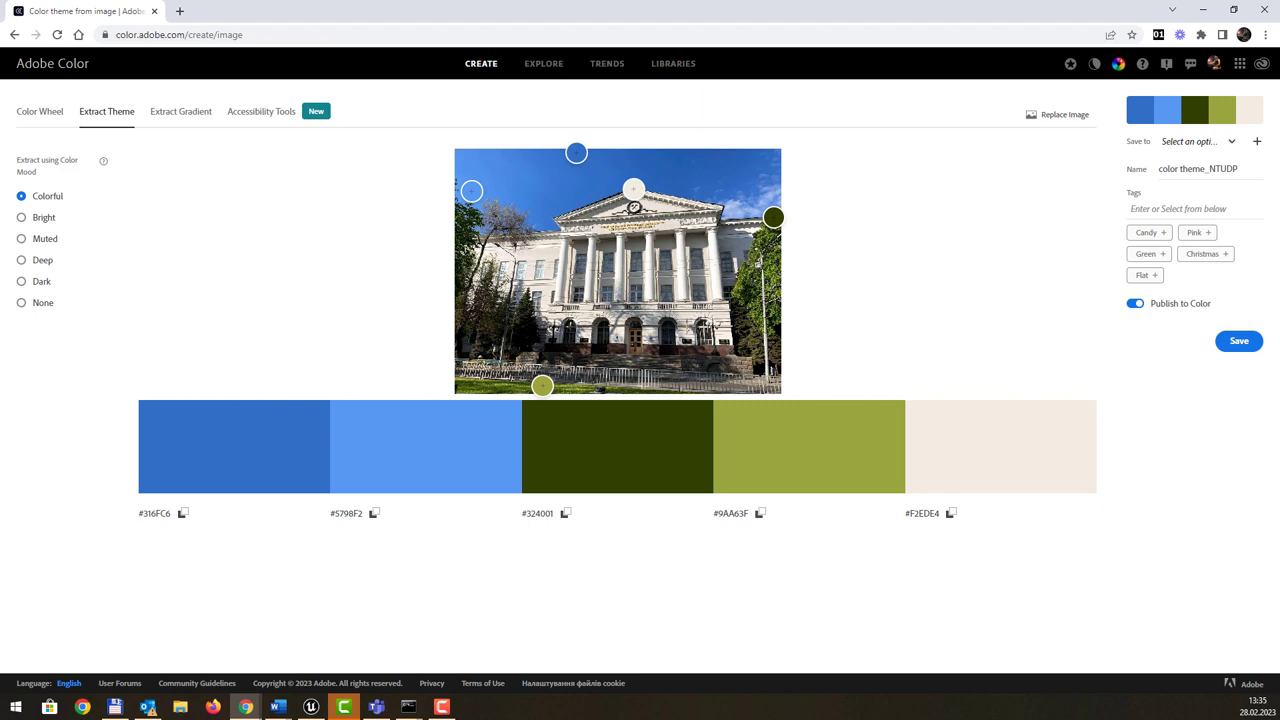
pyautogui.hotkey('alt', 'Tab')
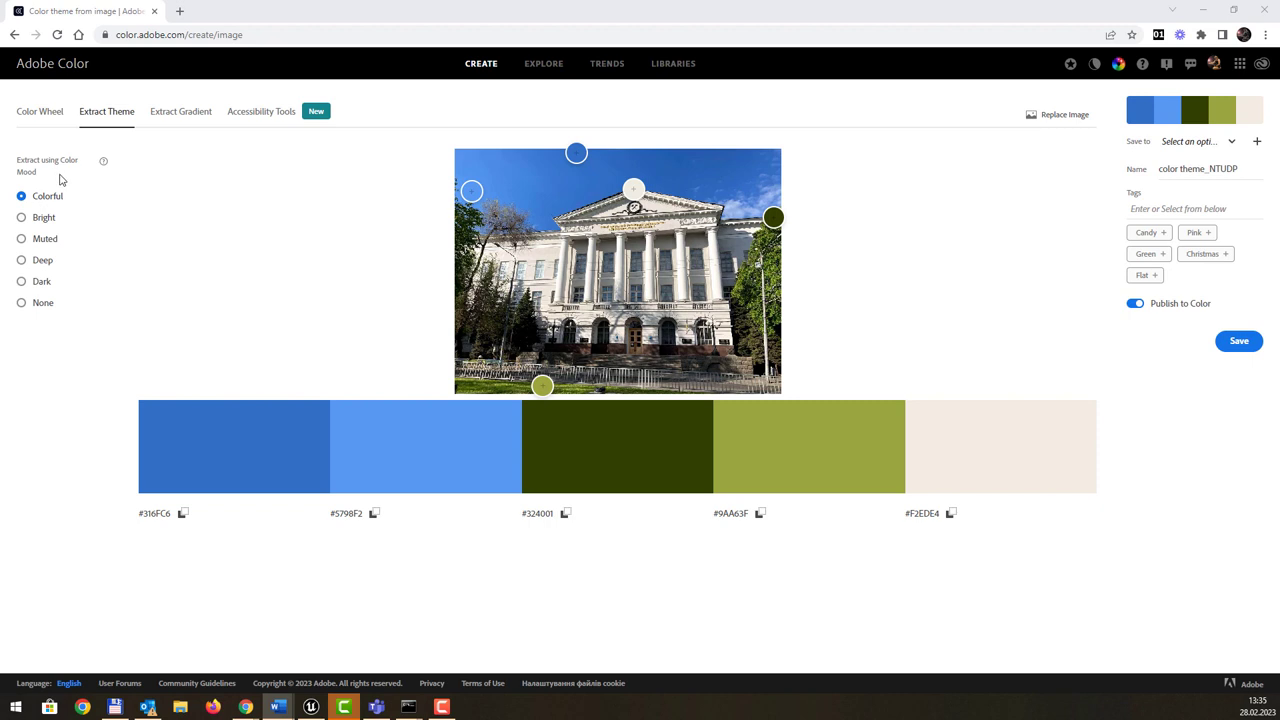
# Preview the Bright, Muted, Deep, Dark and None color moods for the photo and return to Colorful
pyautogui.click(46, 219)
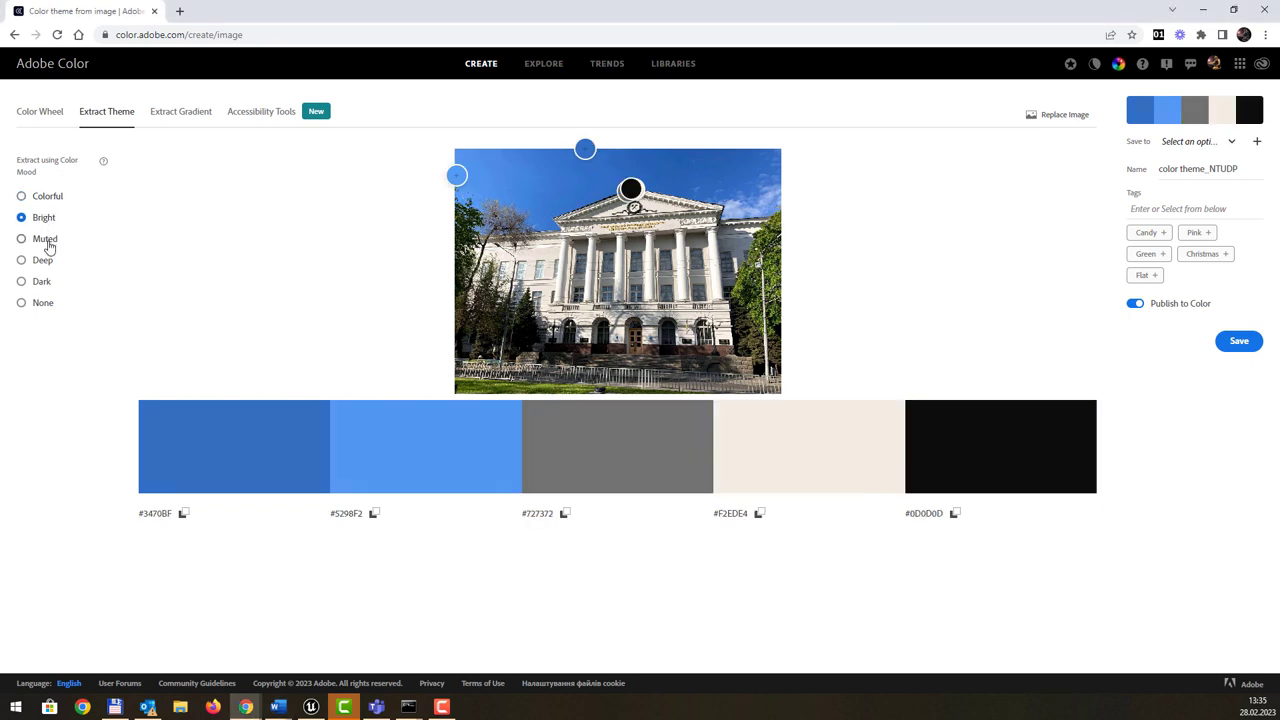
pyautogui.click(47, 242)
pyautogui.click(44, 261)
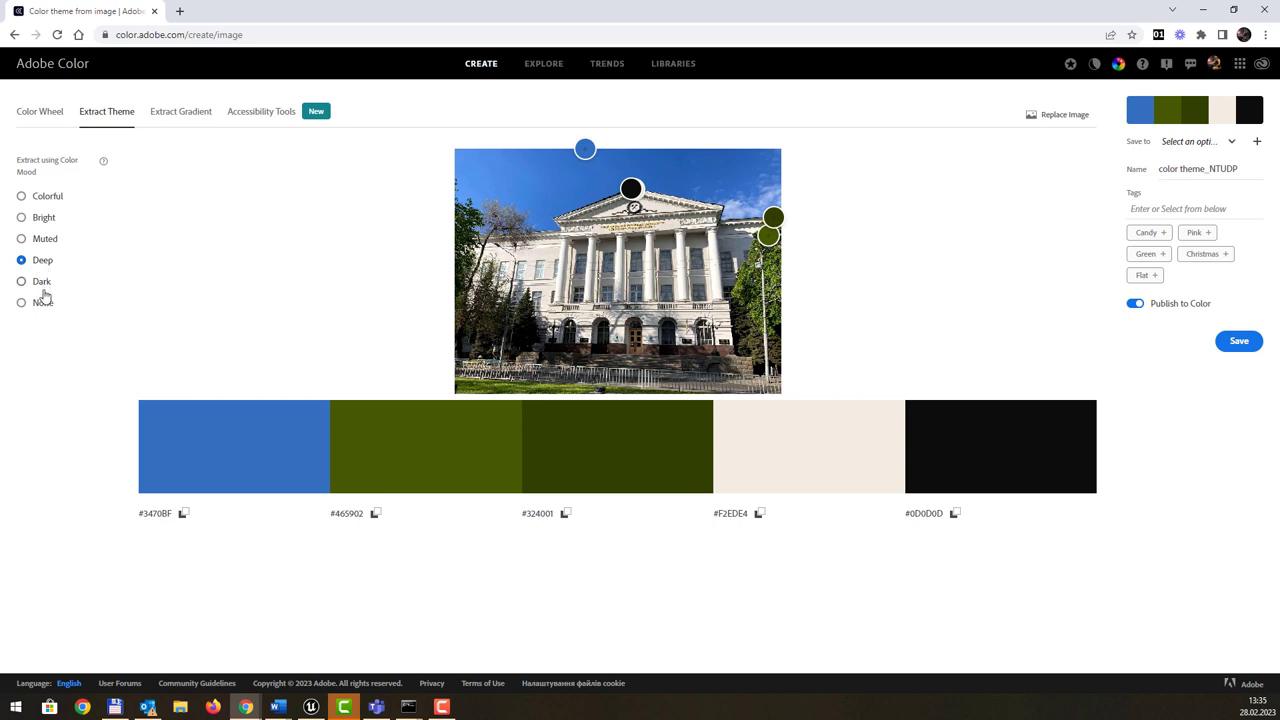
pyautogui.click(41, 284)
pyautogui.click(43, 307)
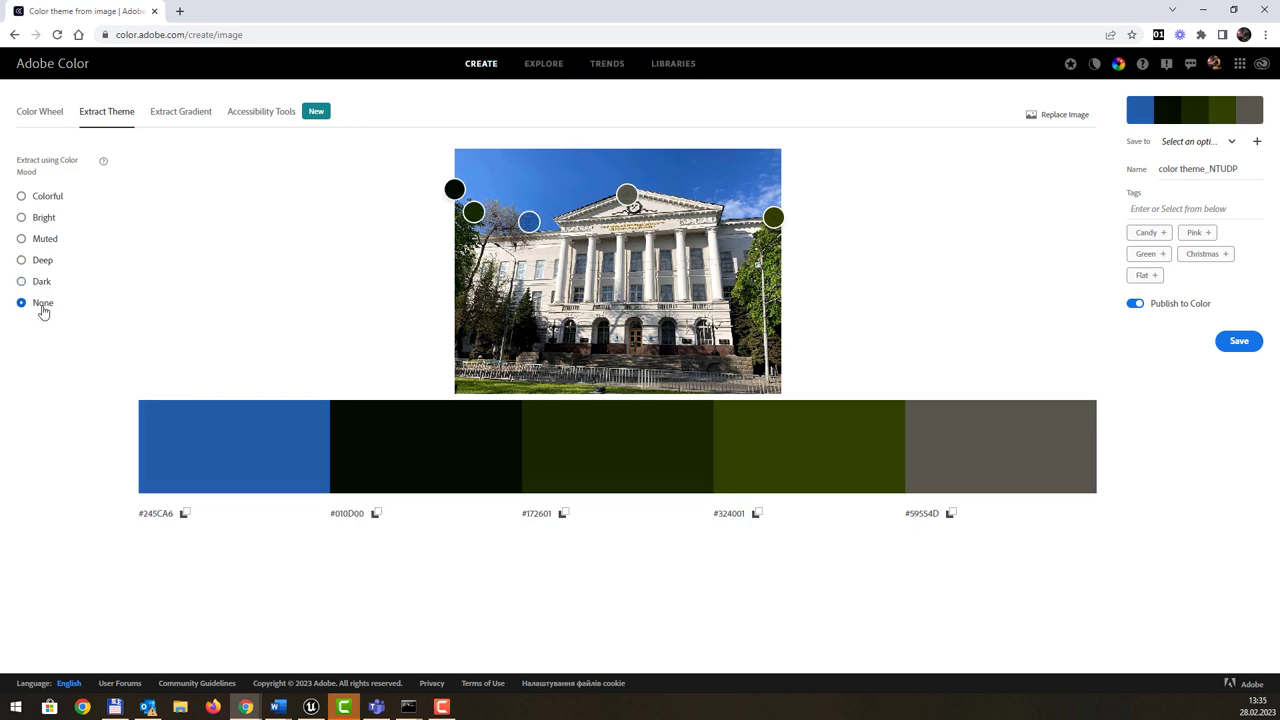
pyautogui.click(44, 198)
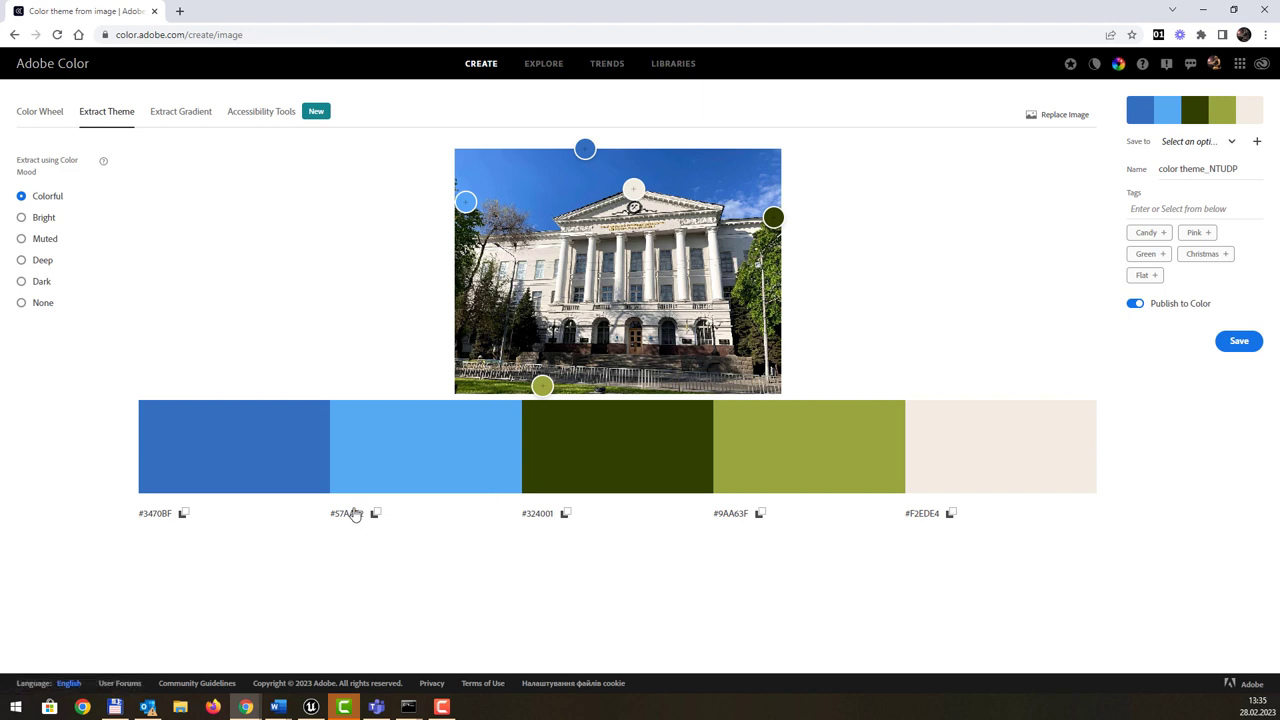
# Open gradient extraction for the photo and move the middle stop to a lighter wall area, sampling #E6E3DA
pyautogui.click(181, 113)
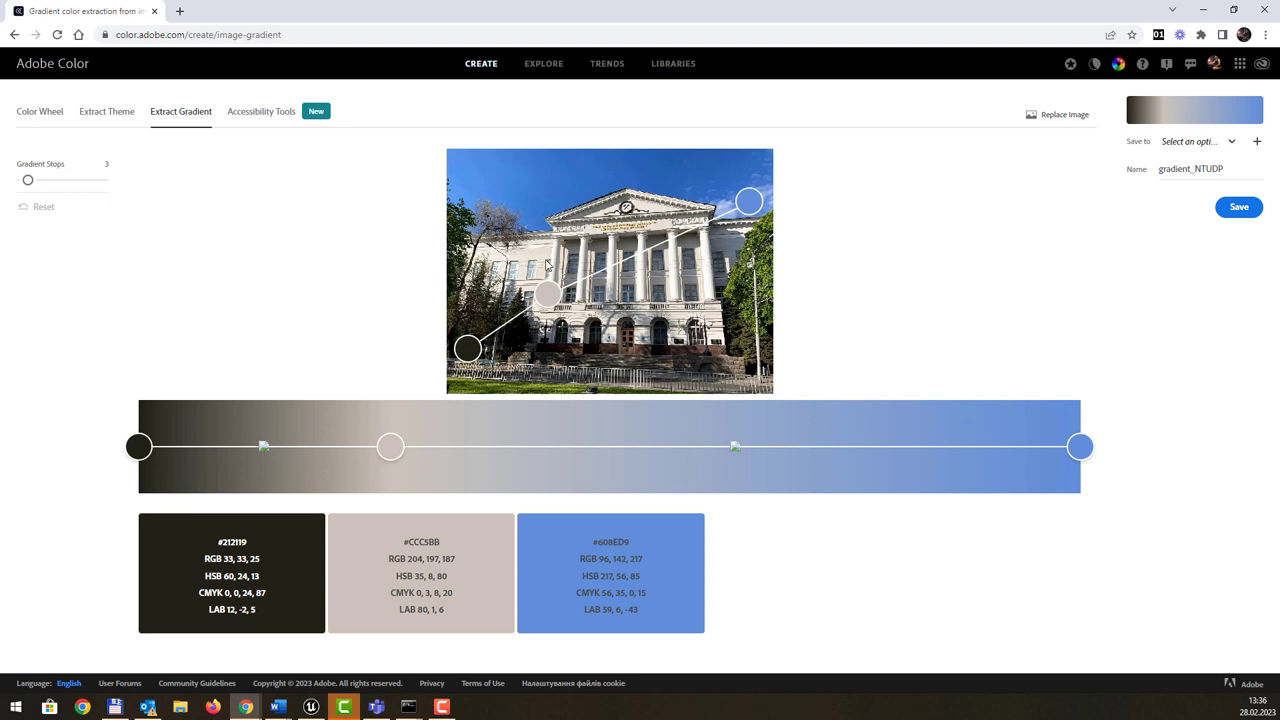
pyautogui.moveTo(547, 292)
pyautogui.mouseDown()
pyautogui.moveTo(562, 268)
pyautogui.moveTo(553, 275)
pyautogui.mouseUp()
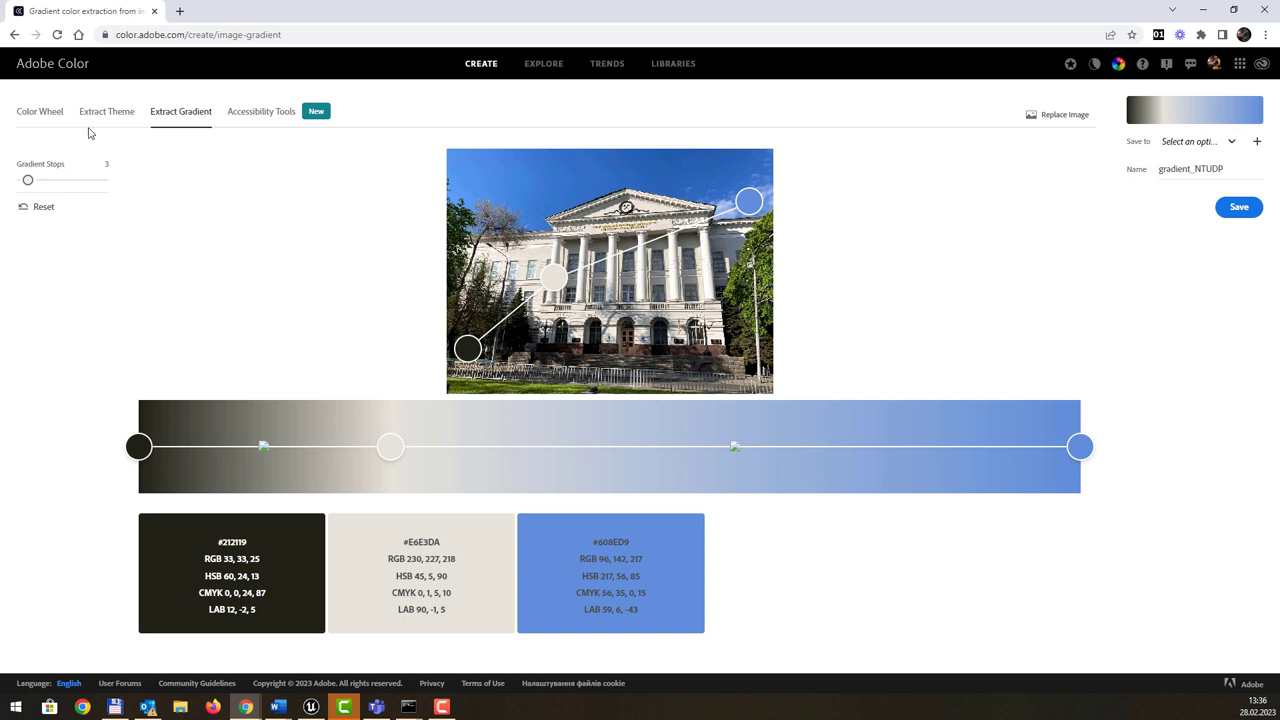
# Increase the extracted gradient to 7 stops, review the color values, and reduce it to 5 stops
pyautogui.moveTo(27, 180); pyautogui.dragTo(53, 180)
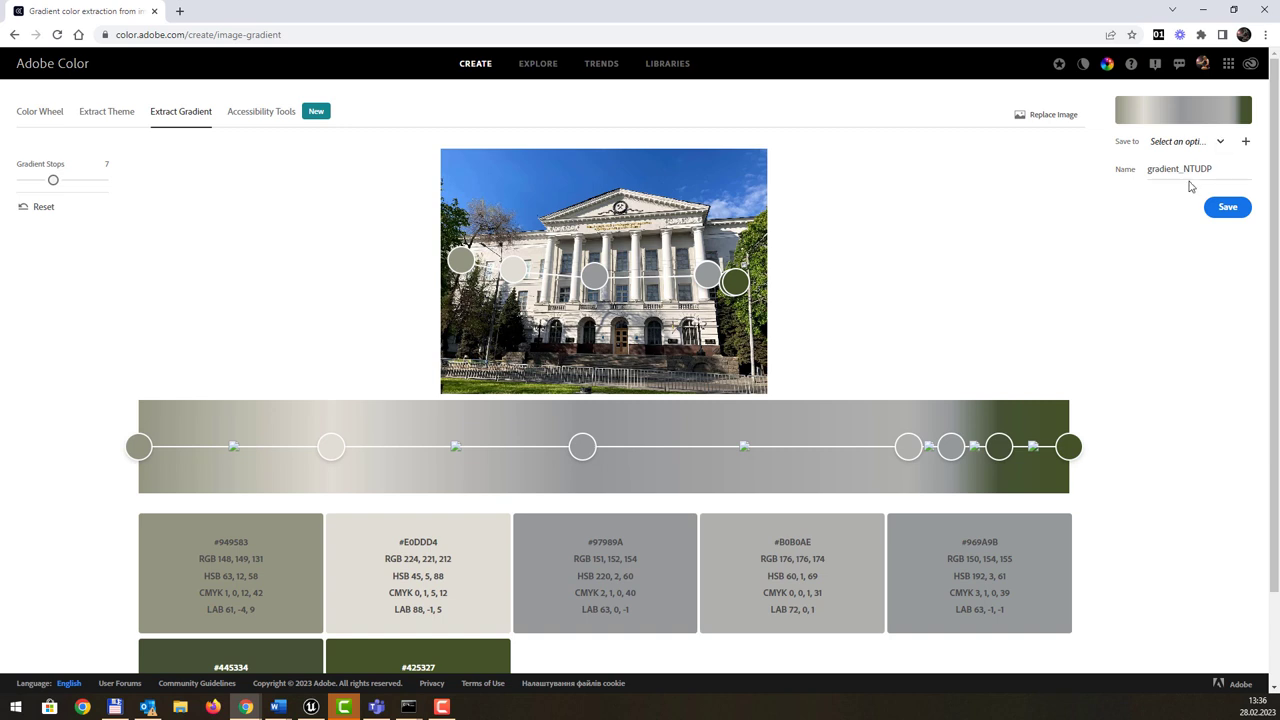
pyautogui.scroll(-1, 720, 491)
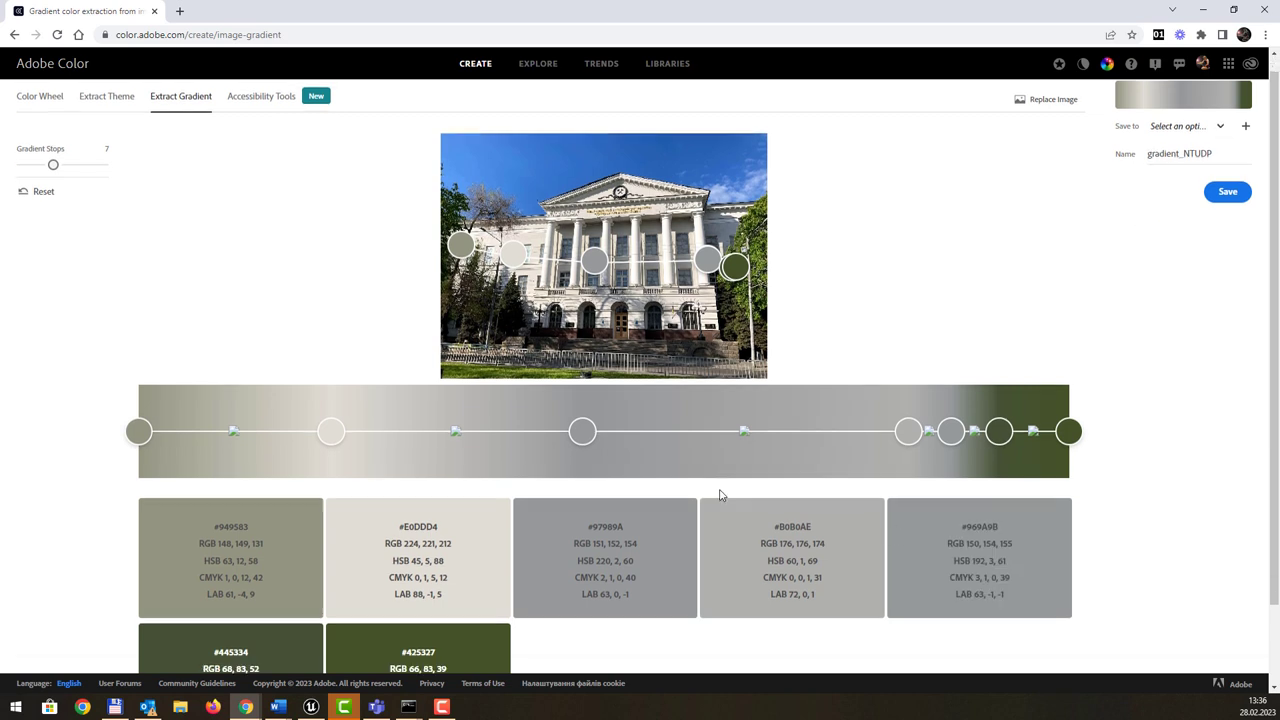
pyautogui.scroll(1, 723, 491)
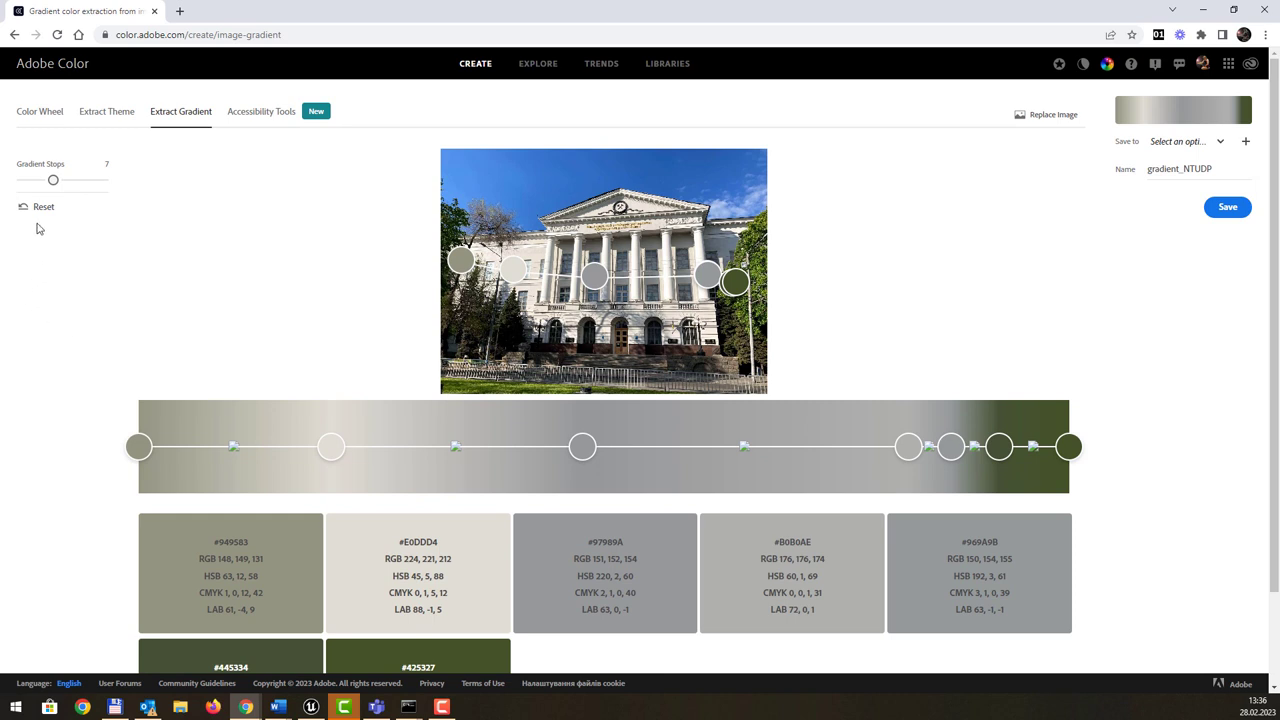
pyautogui.moveTo(53, 180); pyautogui.dragTo(40, 180)
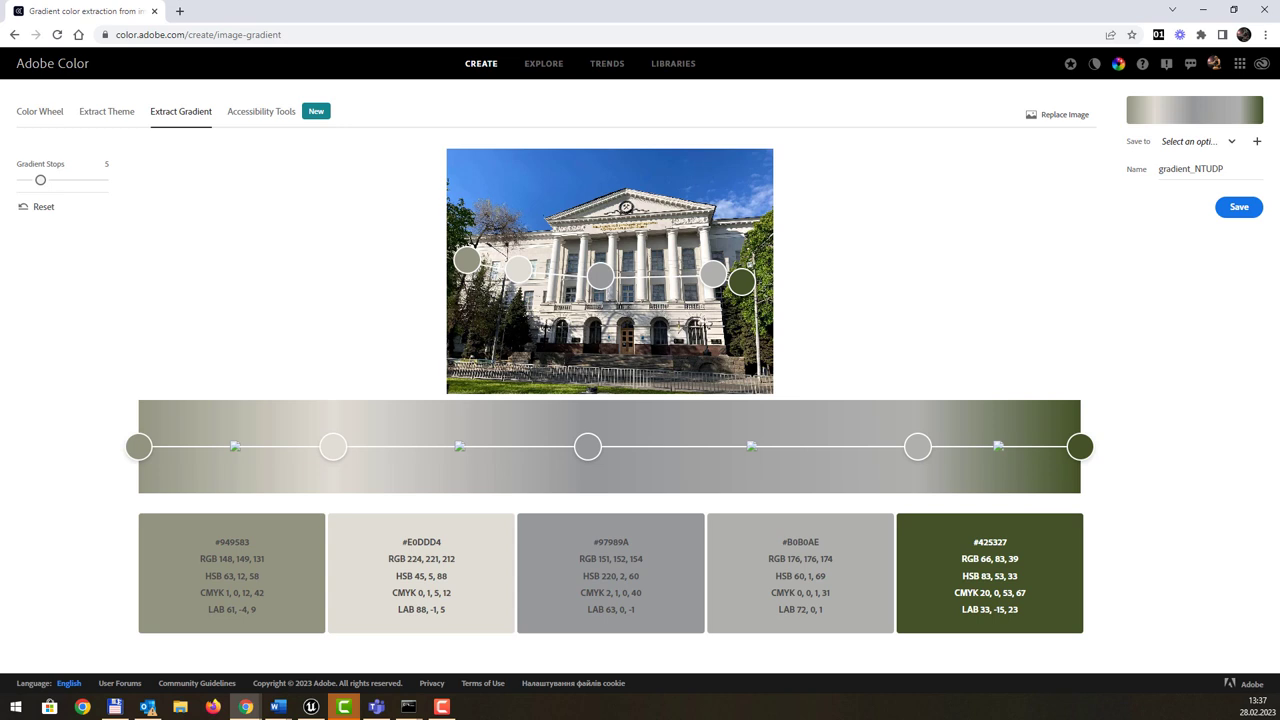
# Open the accessibility Contrast Checker, compare the preview at WCAG level AAA, and return to AA
pyautogui.click(254, 113)
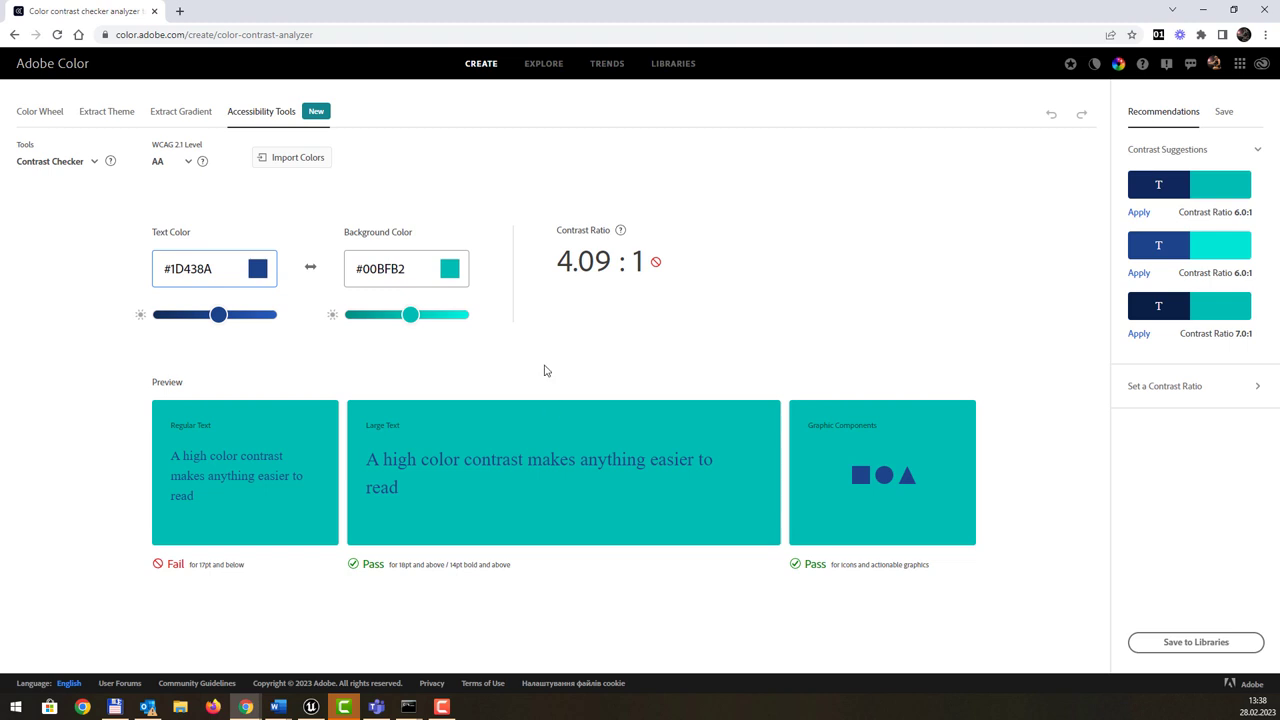
pyautogui.click(187, 163)
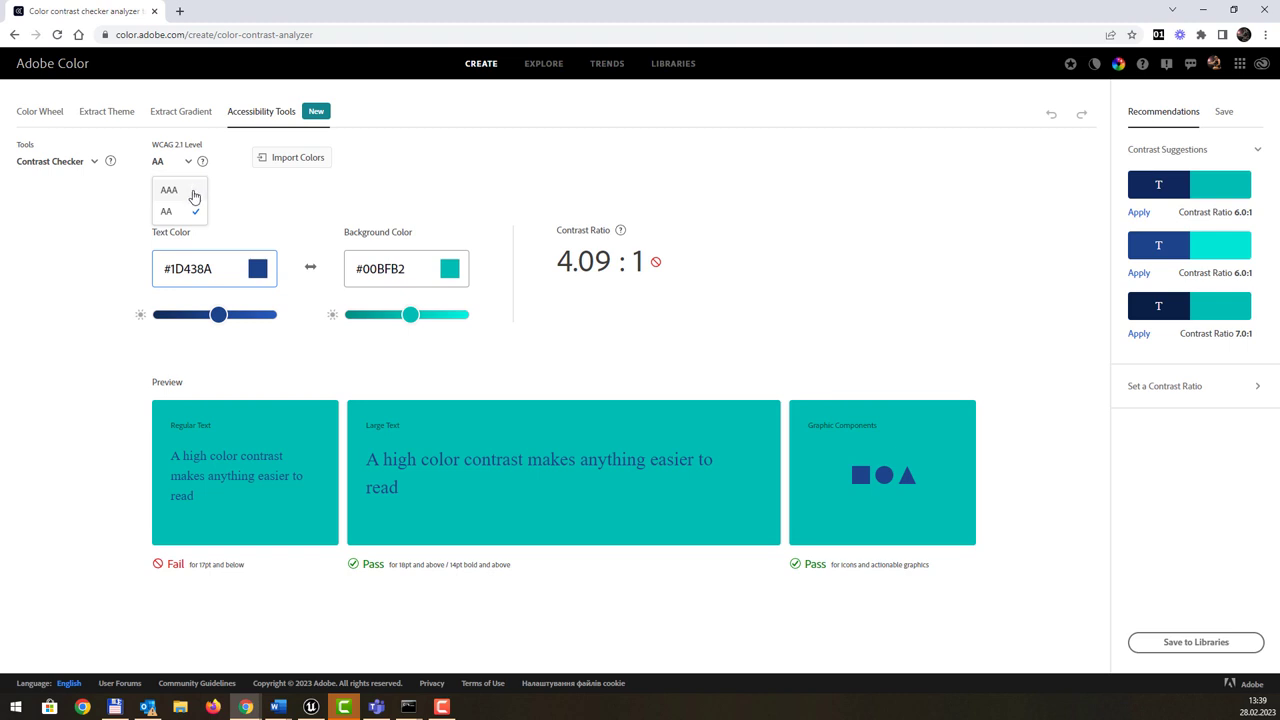
pyautogui.click(191, 192)
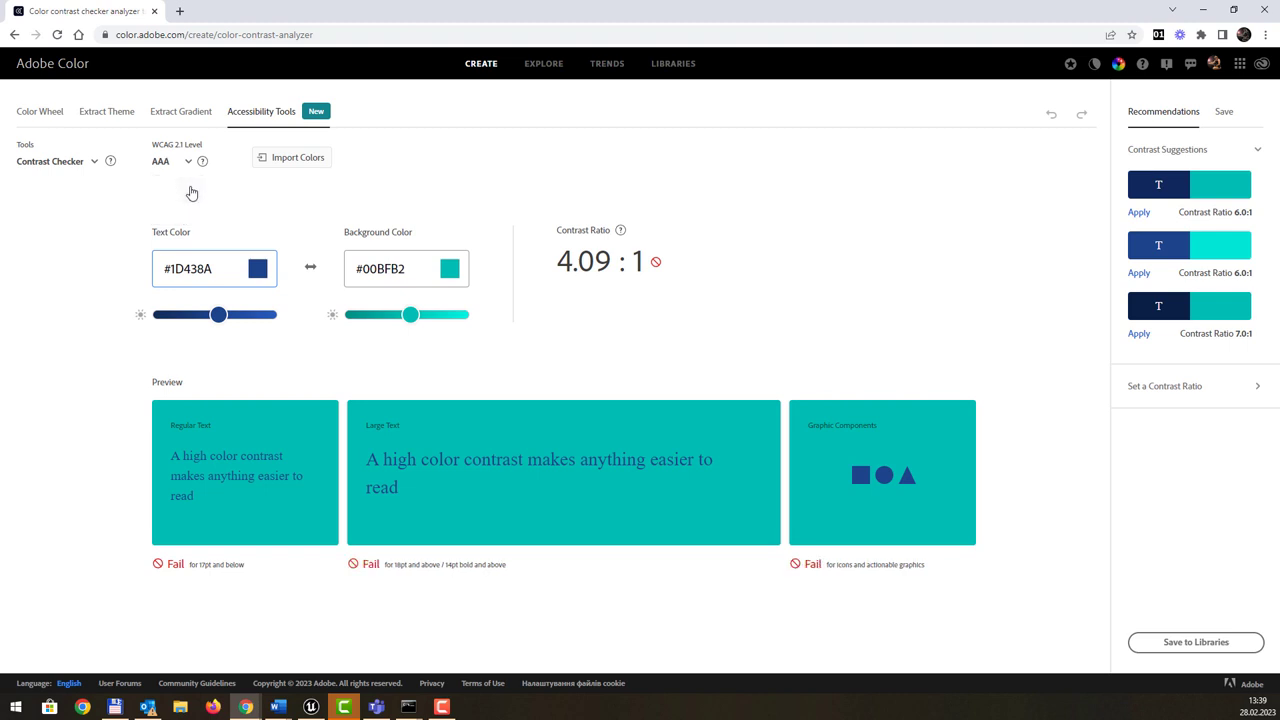
pyautogui.click(173, 163)
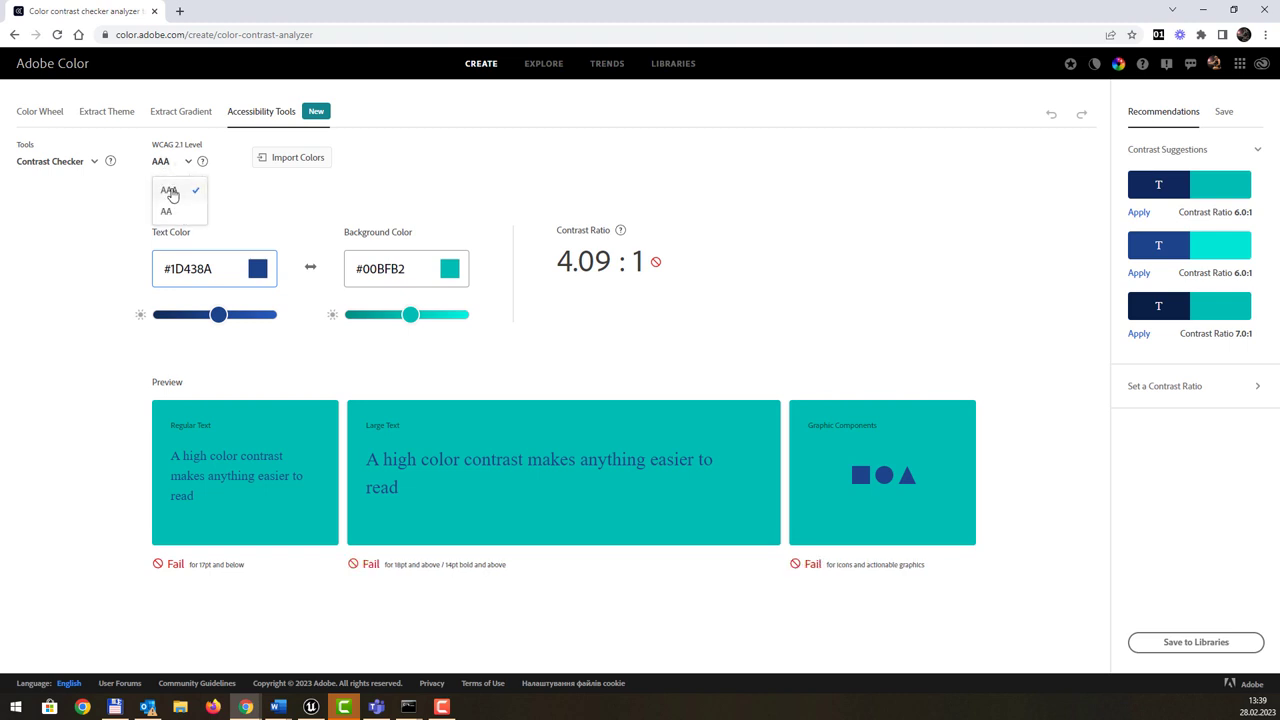
pyautogui.click(224, 198)
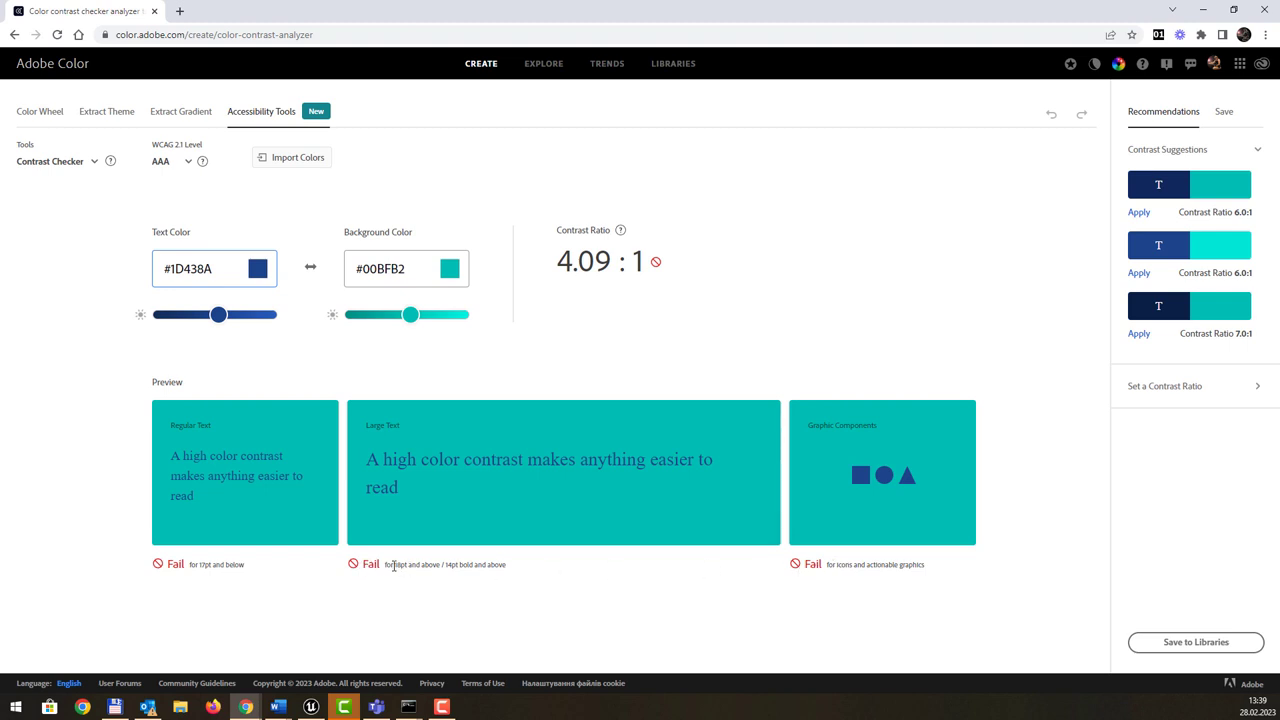
pyautogui.click(192, 169)
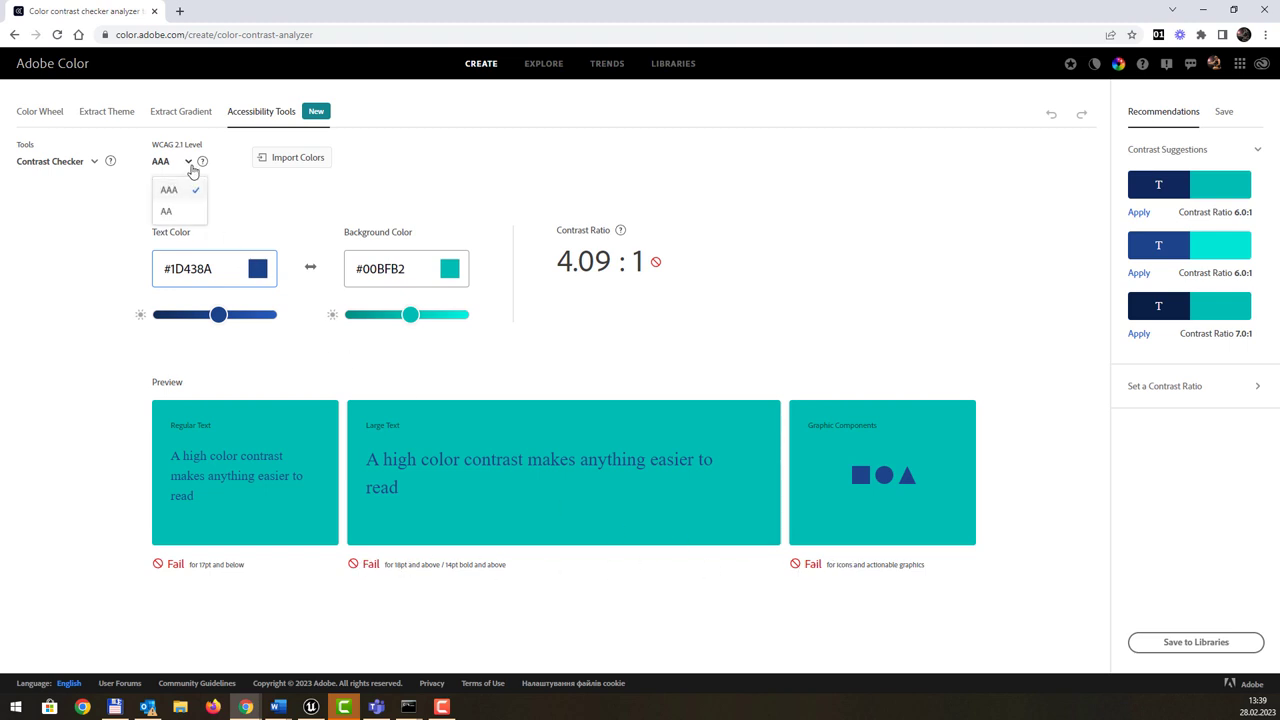
pyautogui.click(171, 210)
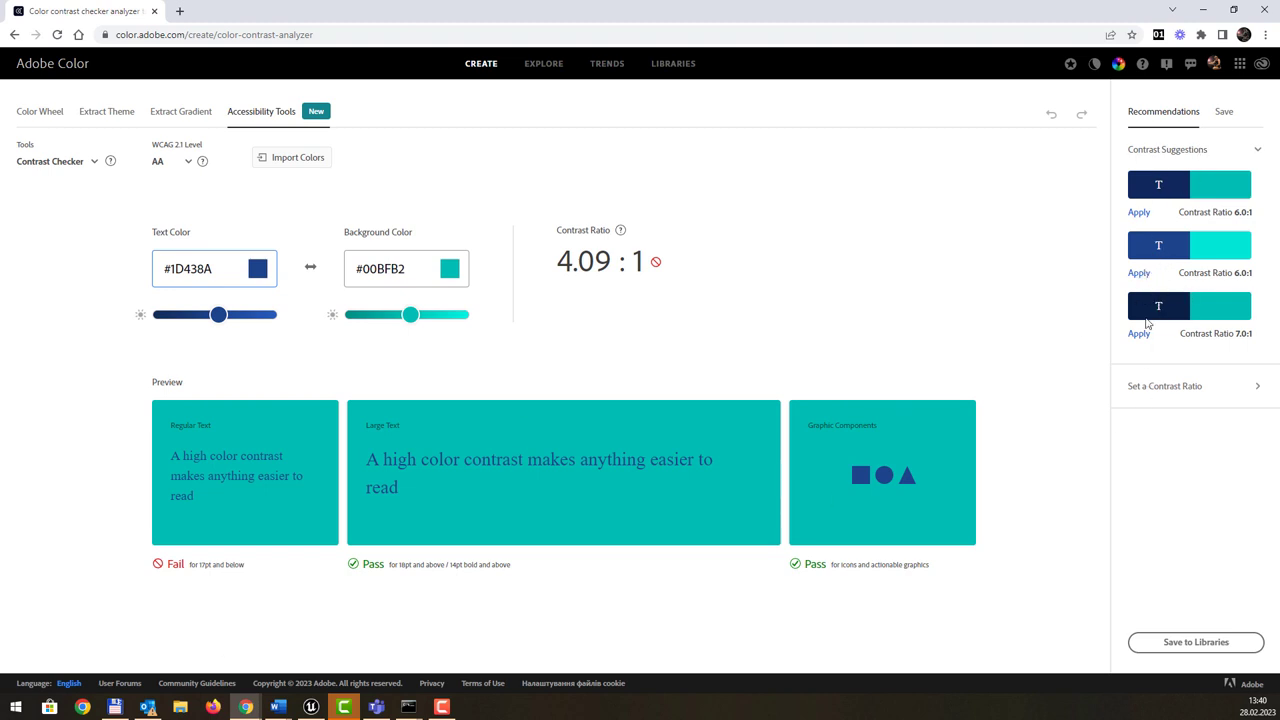
# Set the WCAG level to AAA and look through the contrast suggestions and custom contrast ratio options
pyautogui.click(187, 163)
pyautogui.click(191, 198)
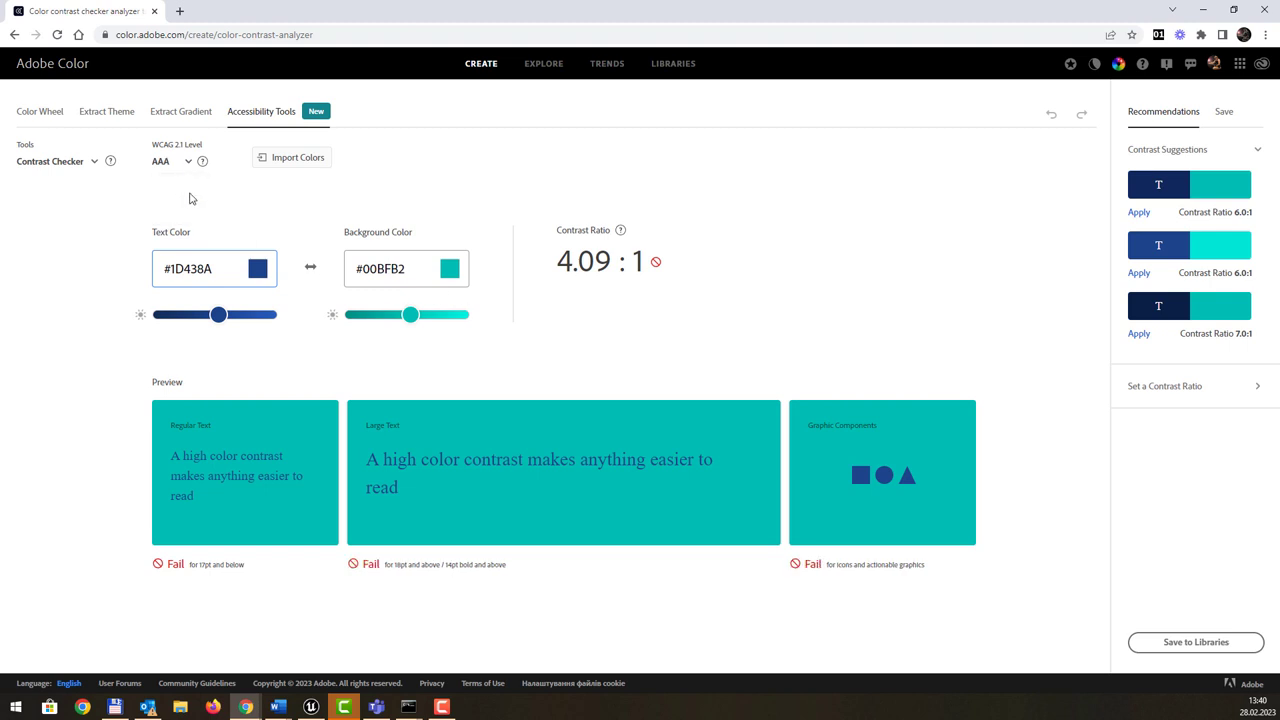
pyautogui.click(1264, 154)
pyautogui.click(1264, 154)
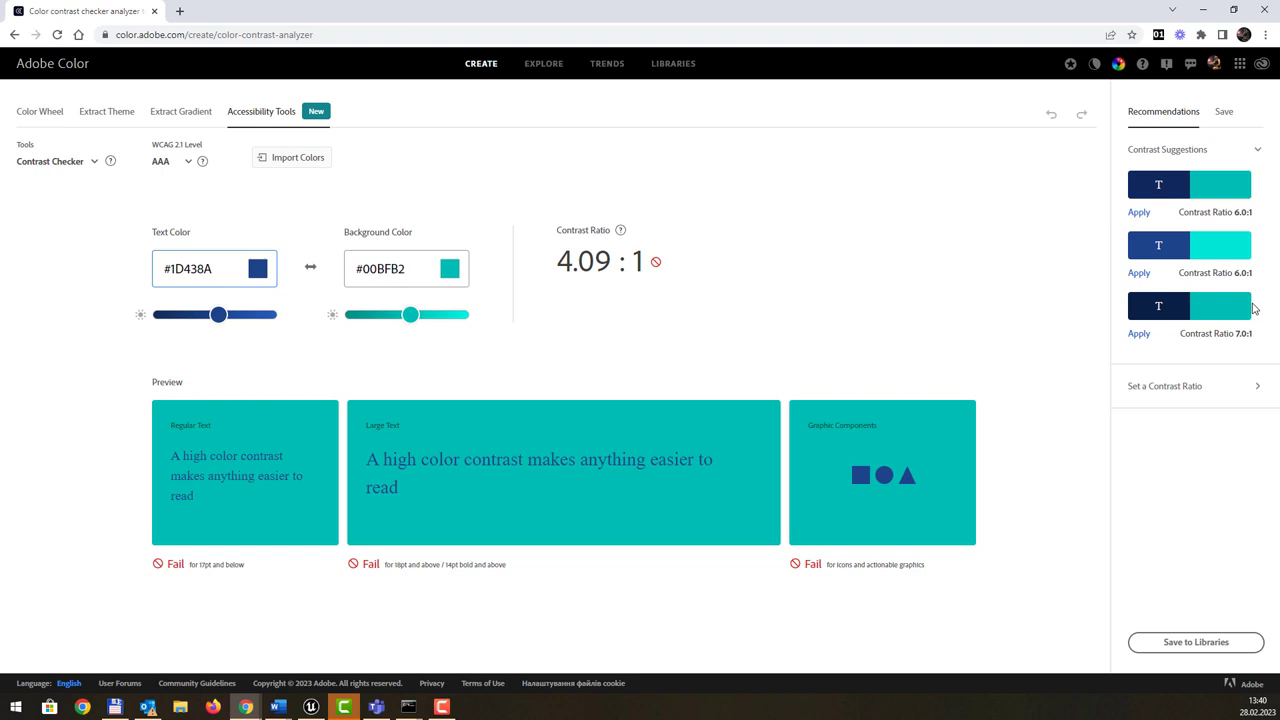
pyautogui.click(1249, 388)
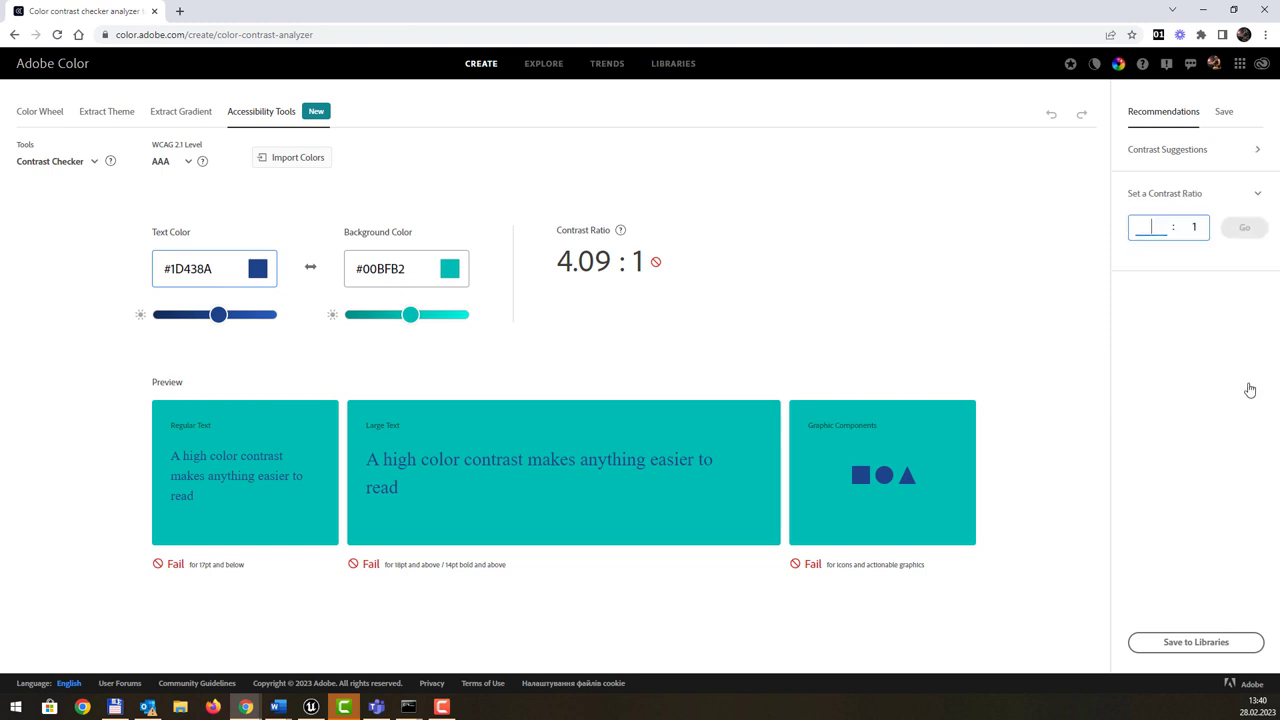
pyautogui.click(1247, 158)
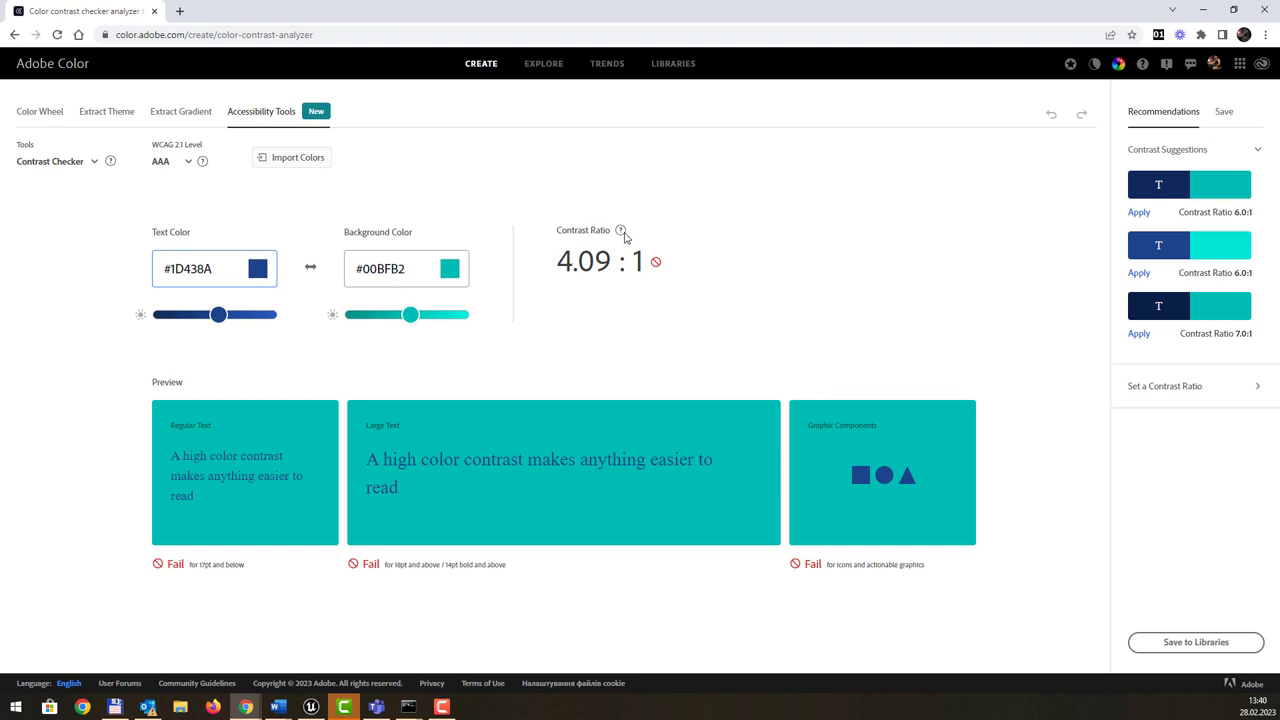
# Set the background color to light green #A3FF8E and the text color to light blue #98DAFF
pyautogui.click(449, 268)
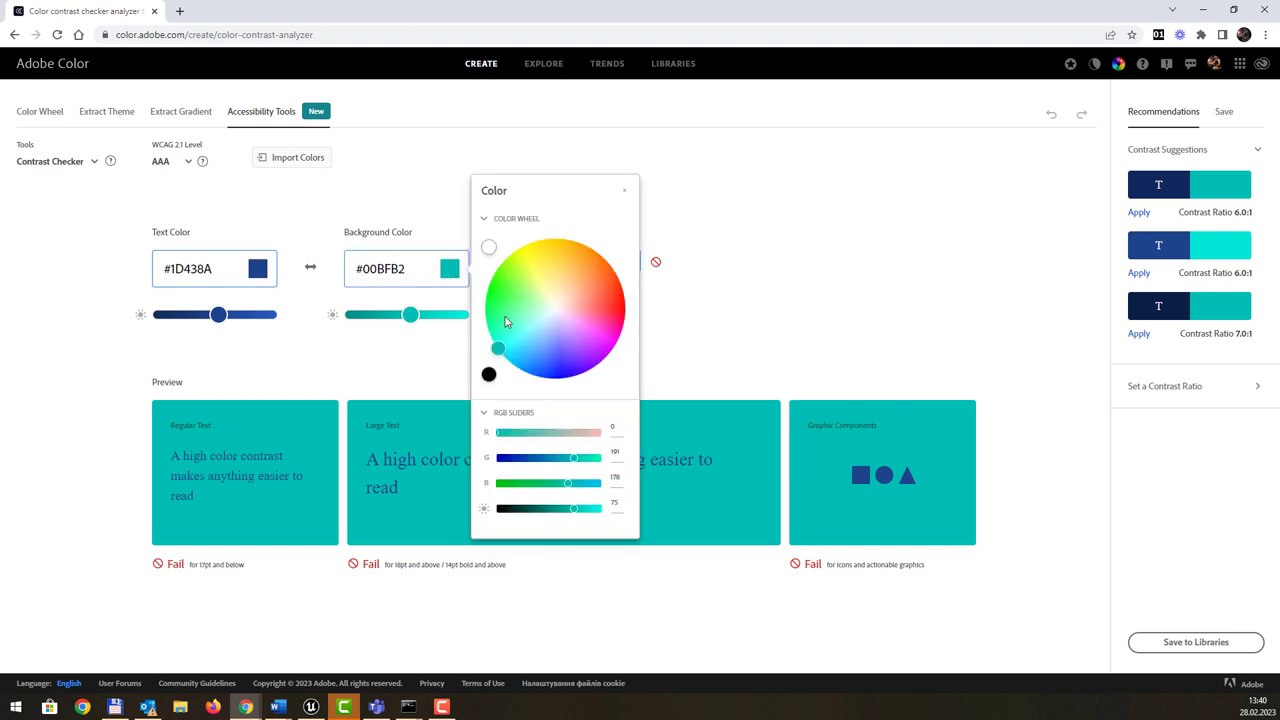
pyautogui.click(526, 297)
pyautogui.click(260, 272)
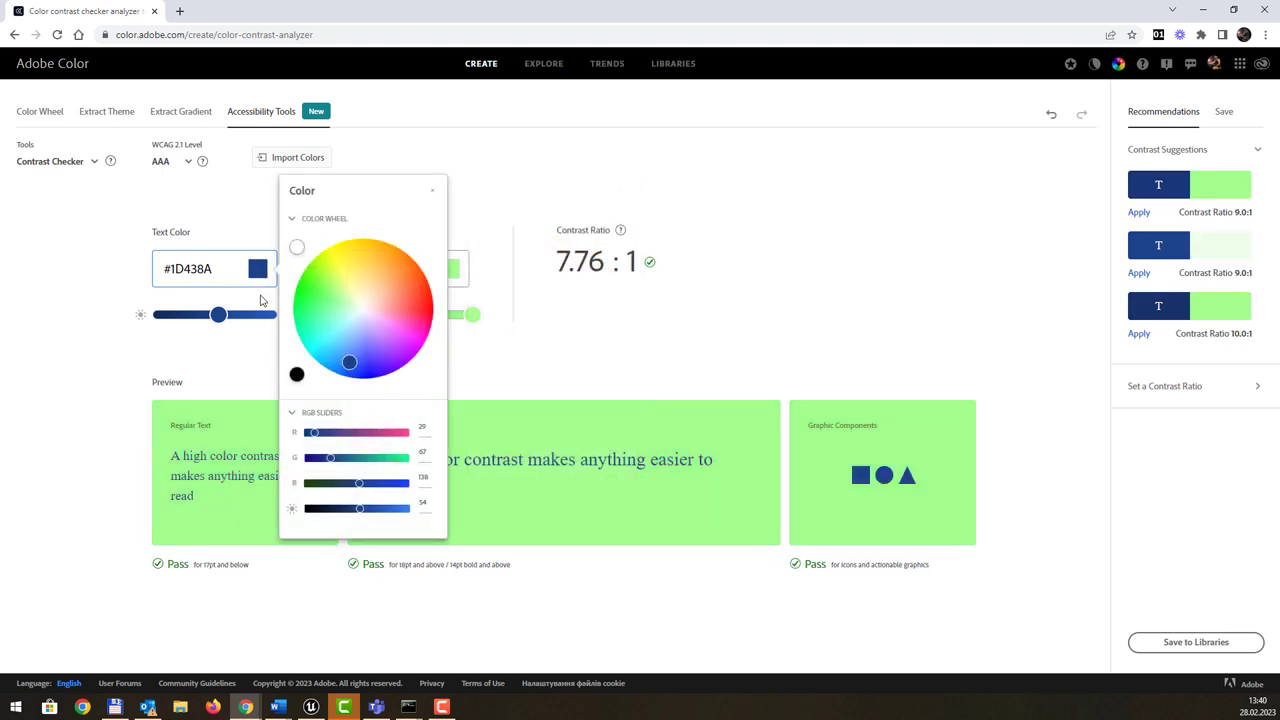
pyautogui.moveTo(346, 296); pyautogui.dragTo(349, 332)
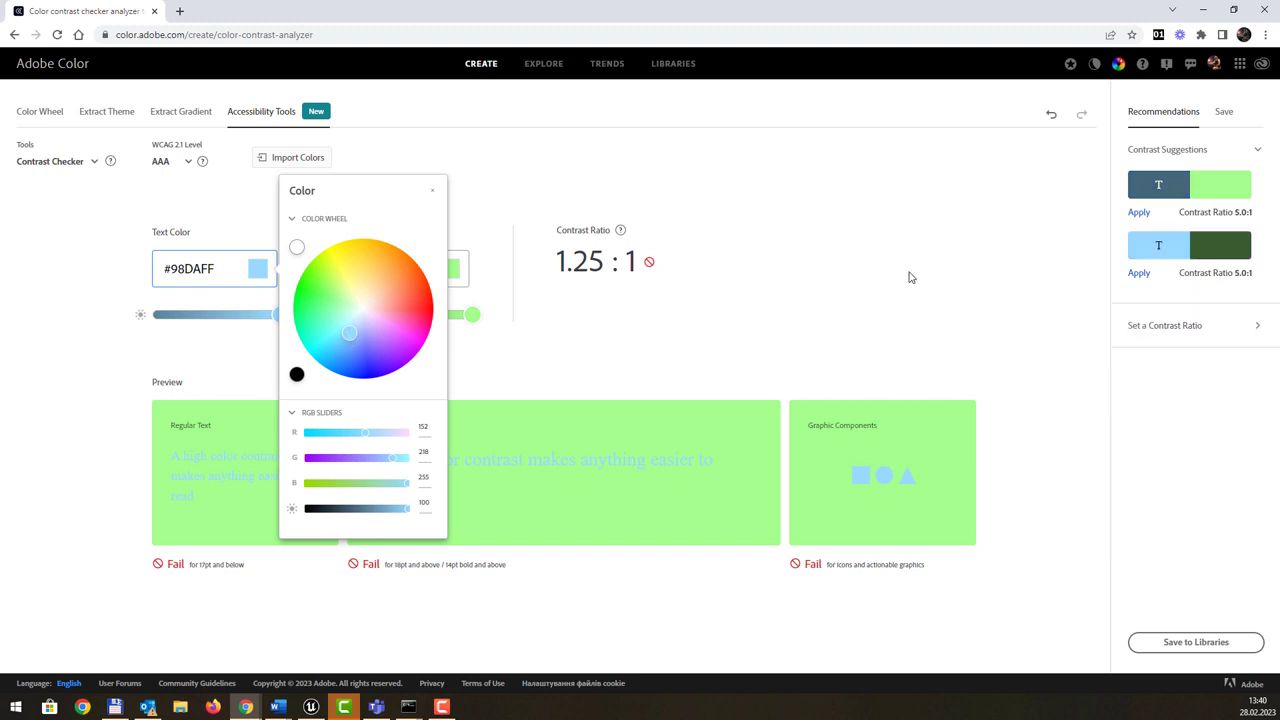
pyautogui.click(910, 277)
# Set the WCAG level to AA for the light blue text on the light green background
pyautogui.click(185, 163)
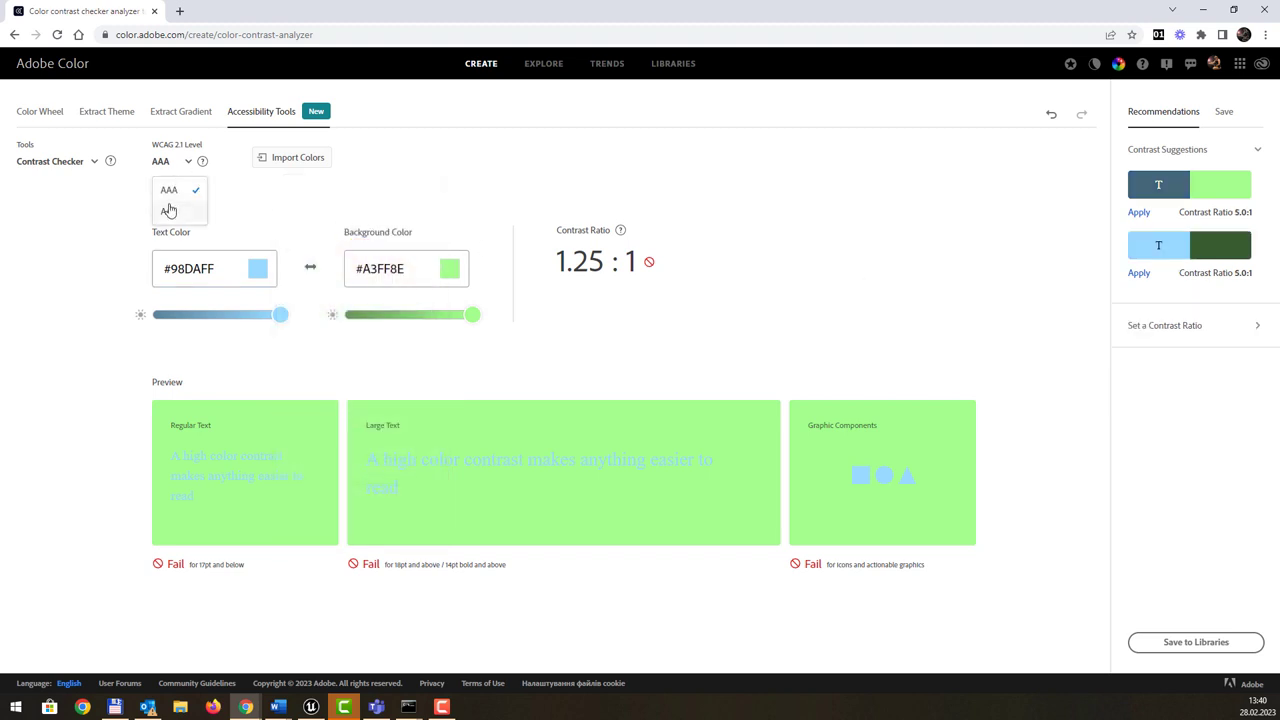
pyautogui.click(168, 211)
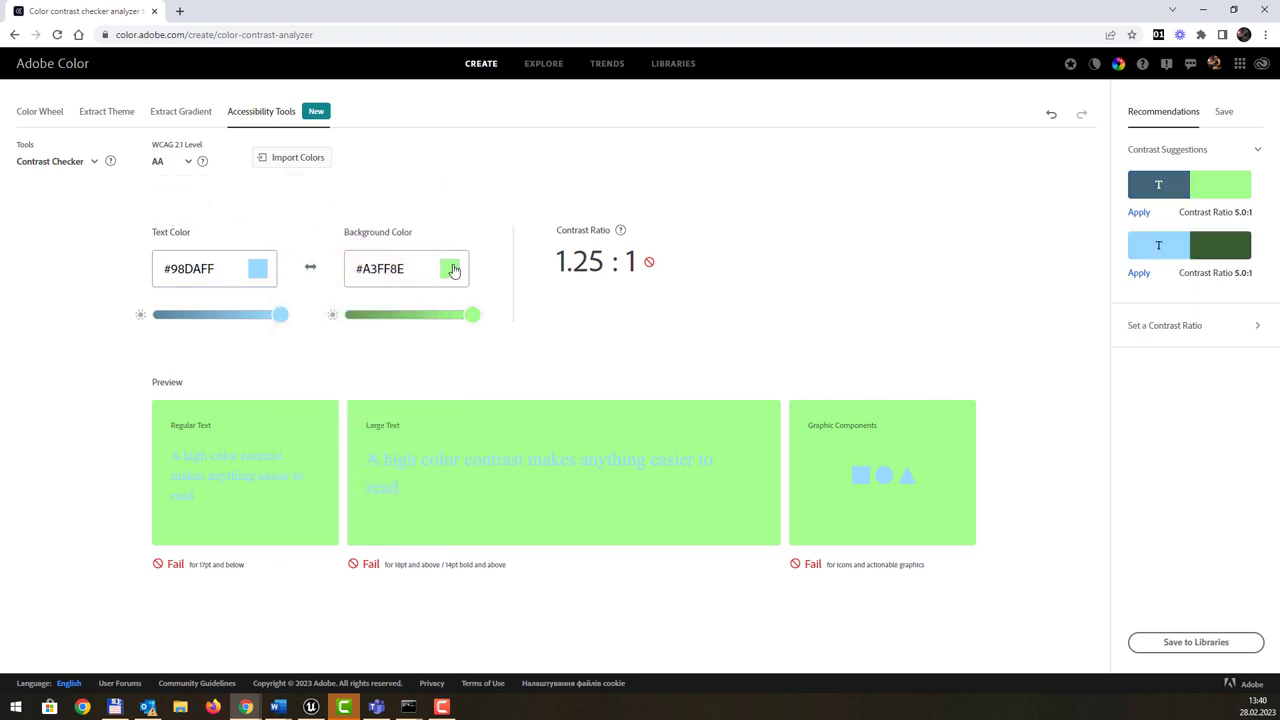
pyautogui.click(365, 270)
# Return to the color wheel and check its five-color custom palette for color blind accessibility
pyautogui.click(50, 115)
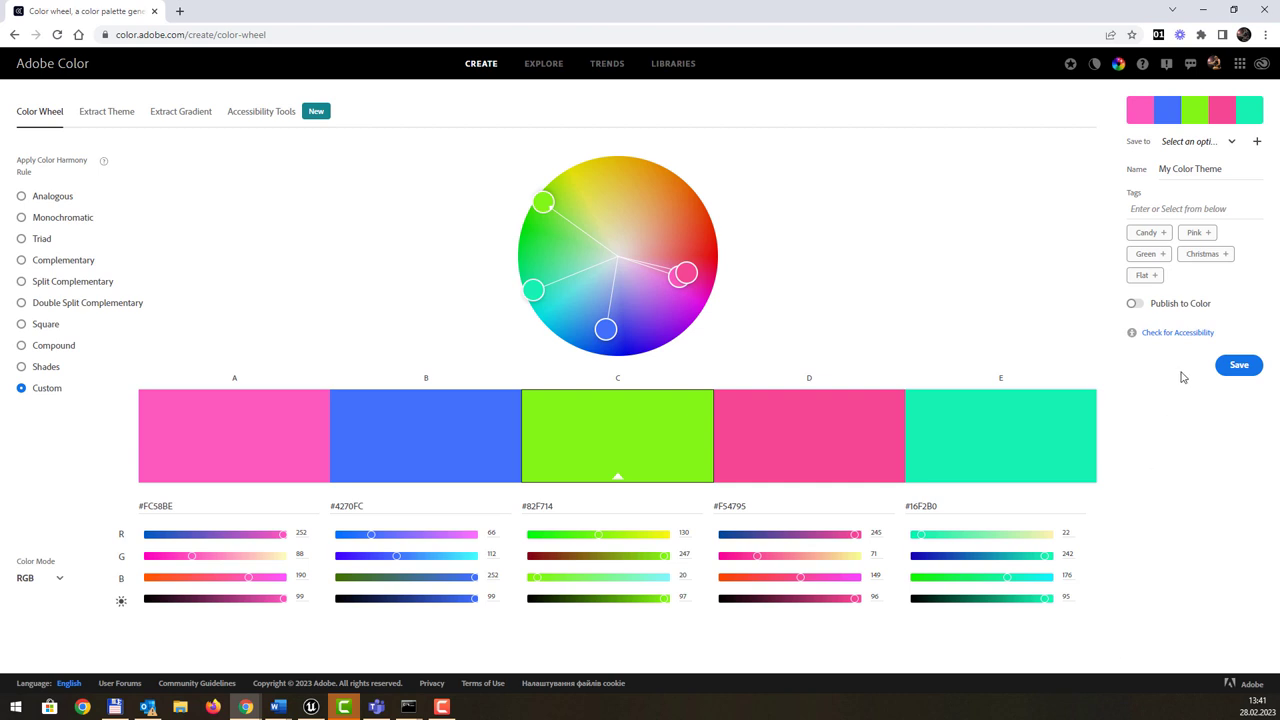
pyautogui.click(1161, 333)
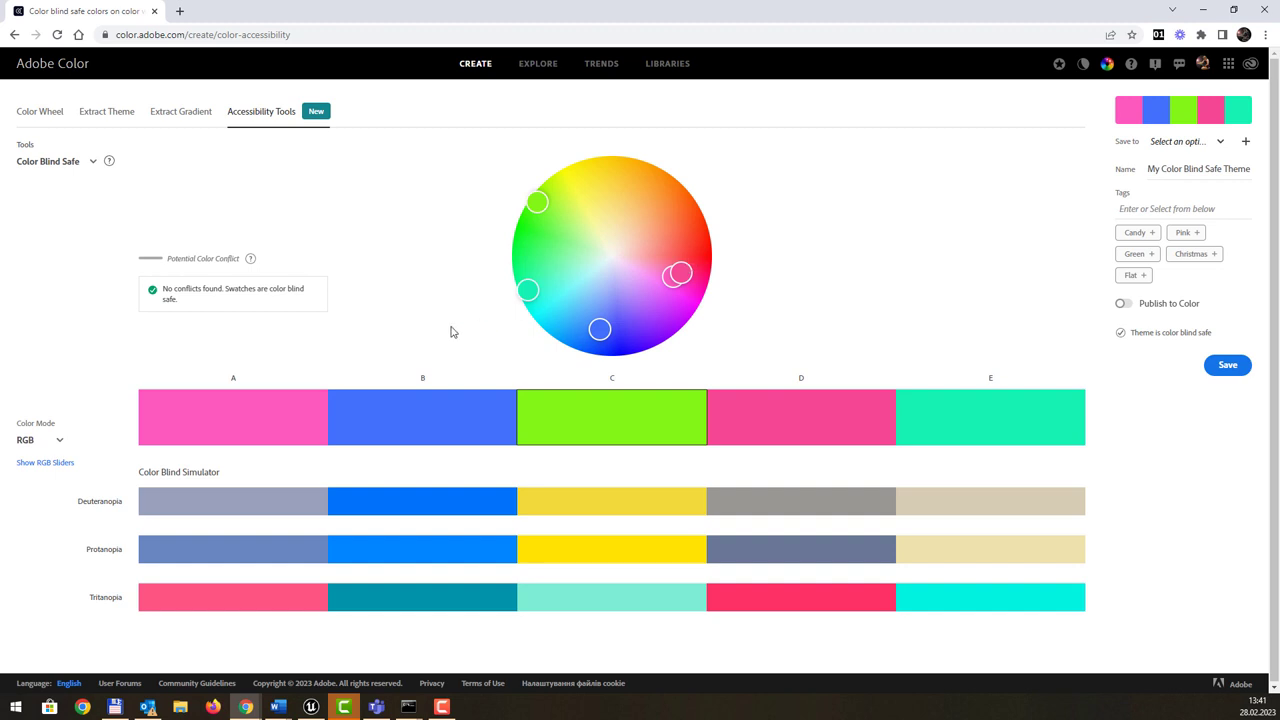
# Examine the Color Blind Simulator rows for Deuteranopia, Protanopia and Tritanopia
pyautogui.doubleClick(100, 503)
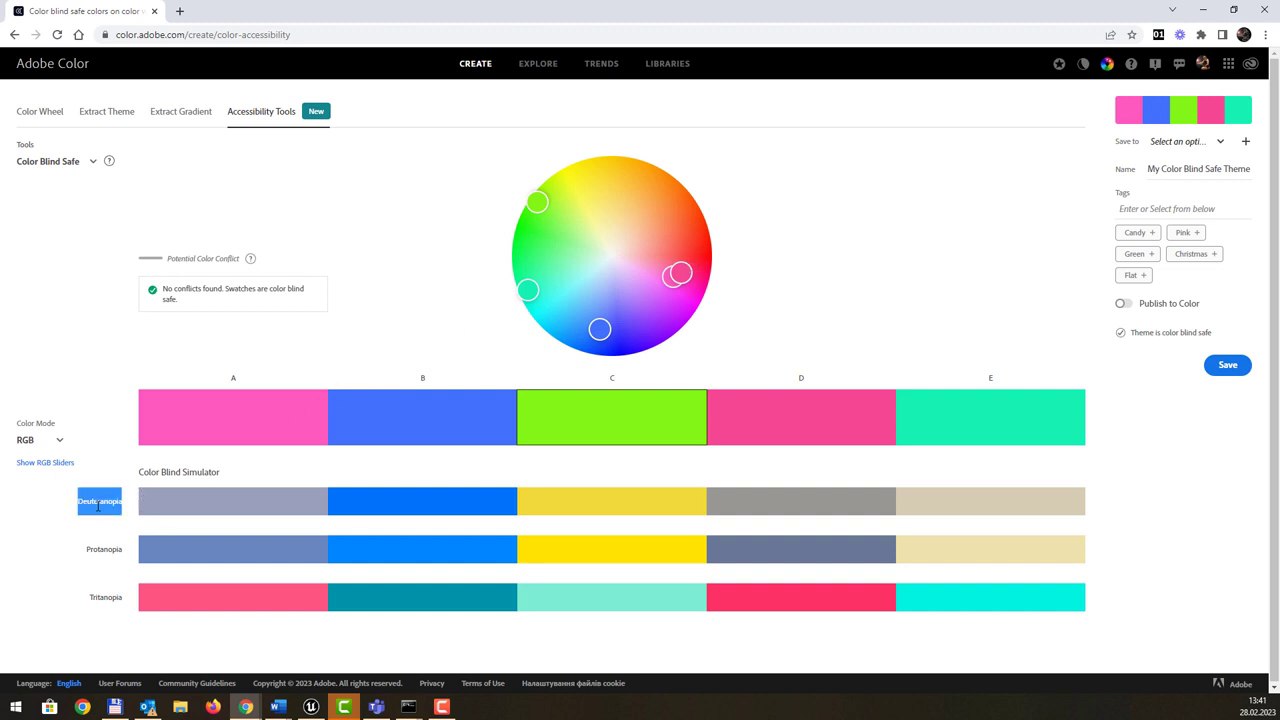
pyautogui.doubleClick(100, 550)
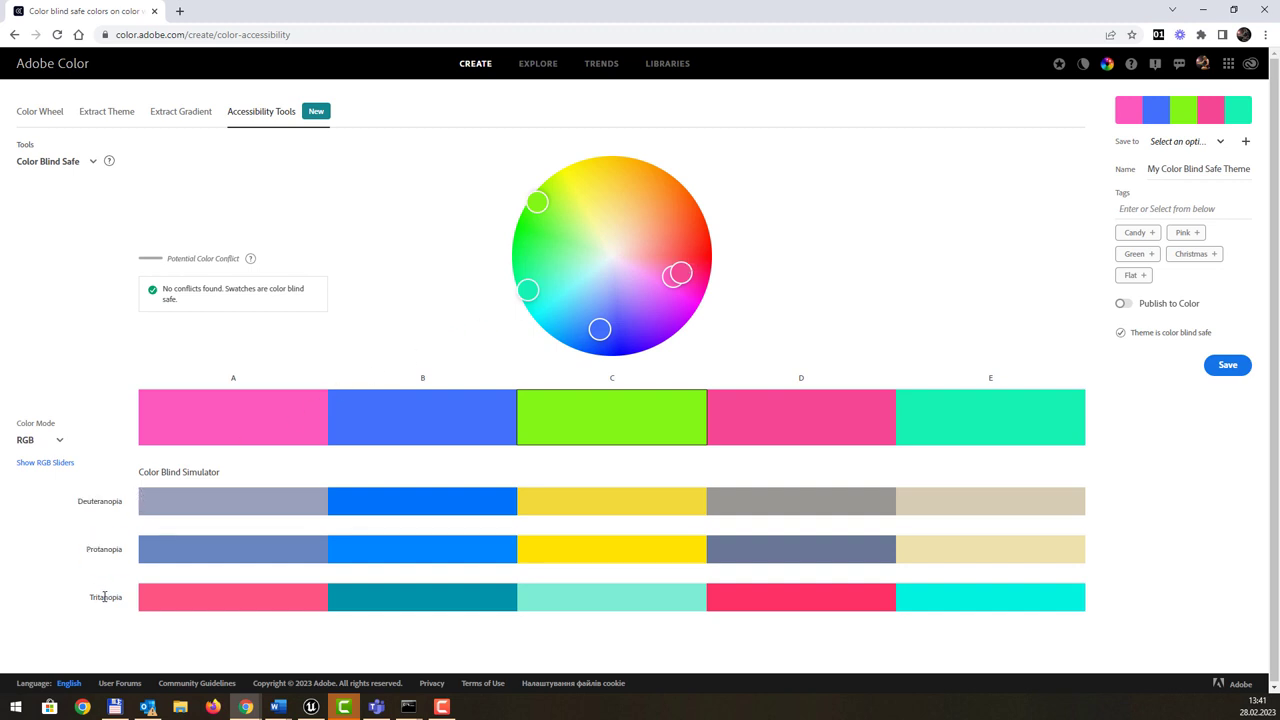
pyautogui.doubleClick(105, 596)
pyautogui.doubleClick(100, 502)
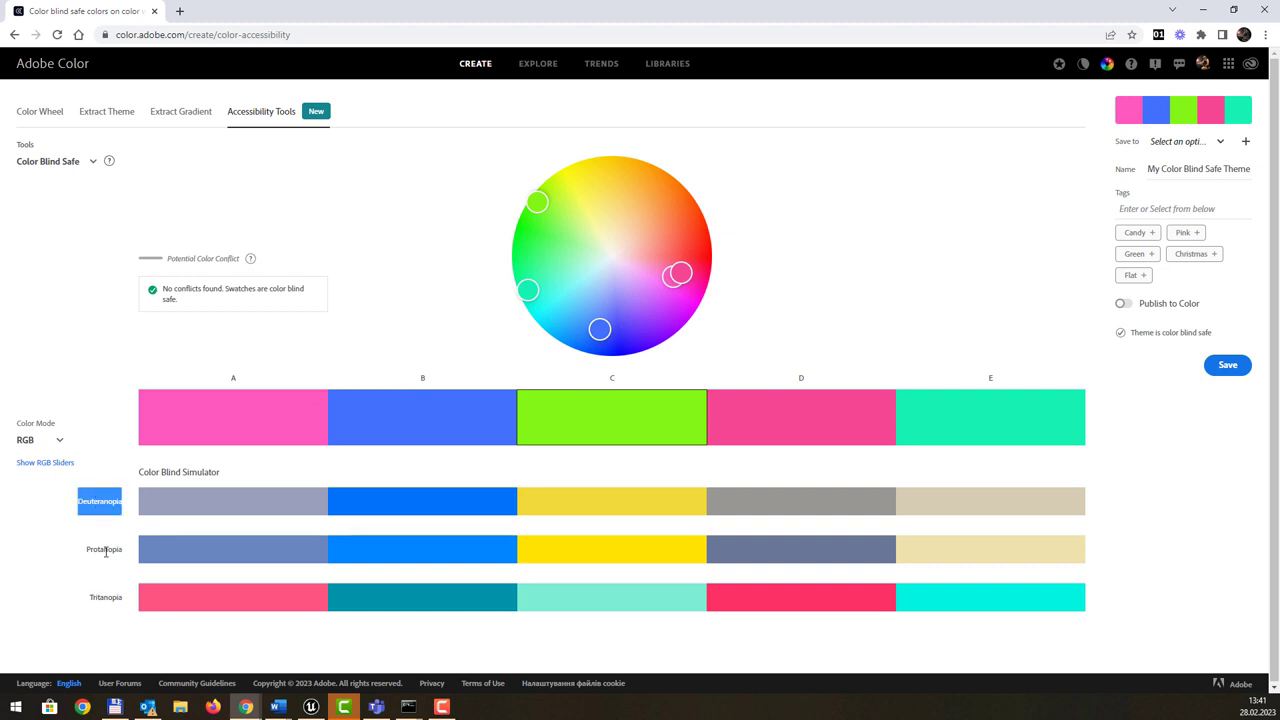
pyautogui.doubleClick(101, 549)
pyautogui.doubleClick(107, 597)
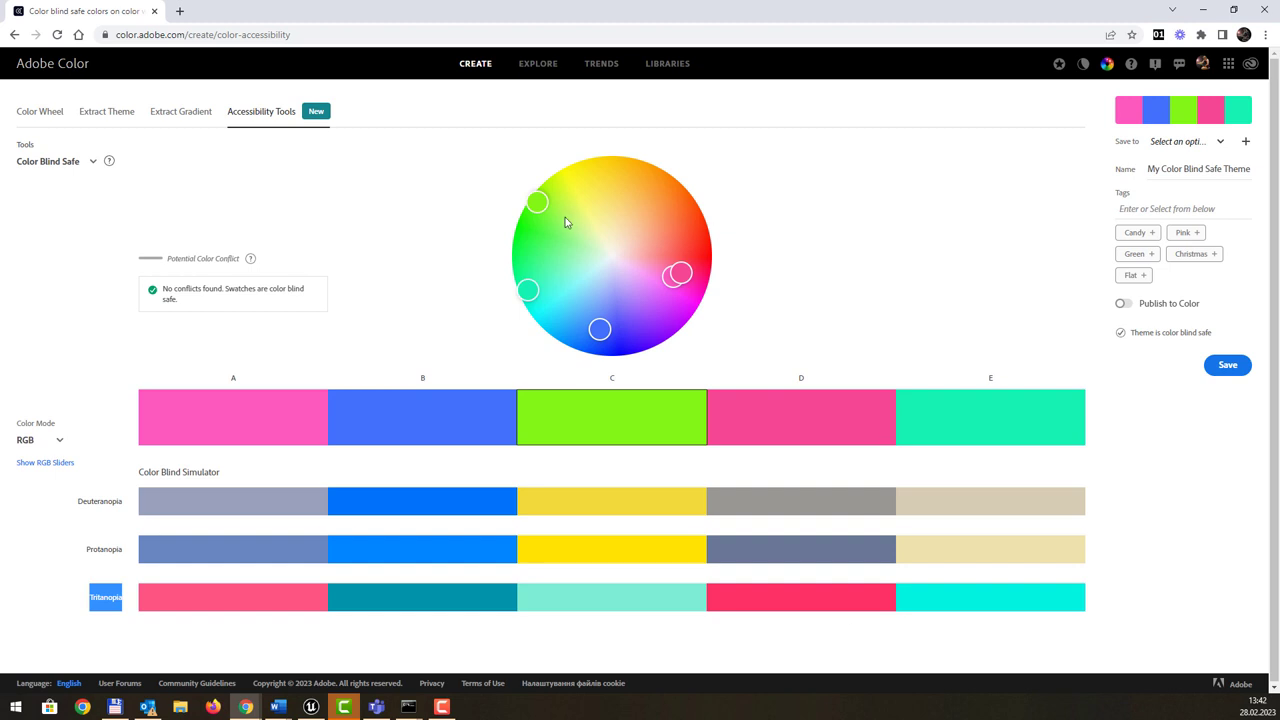
# Revisit the gradient and theme extraction views, then return to the color wheel
pyautogui.click(190, 116)
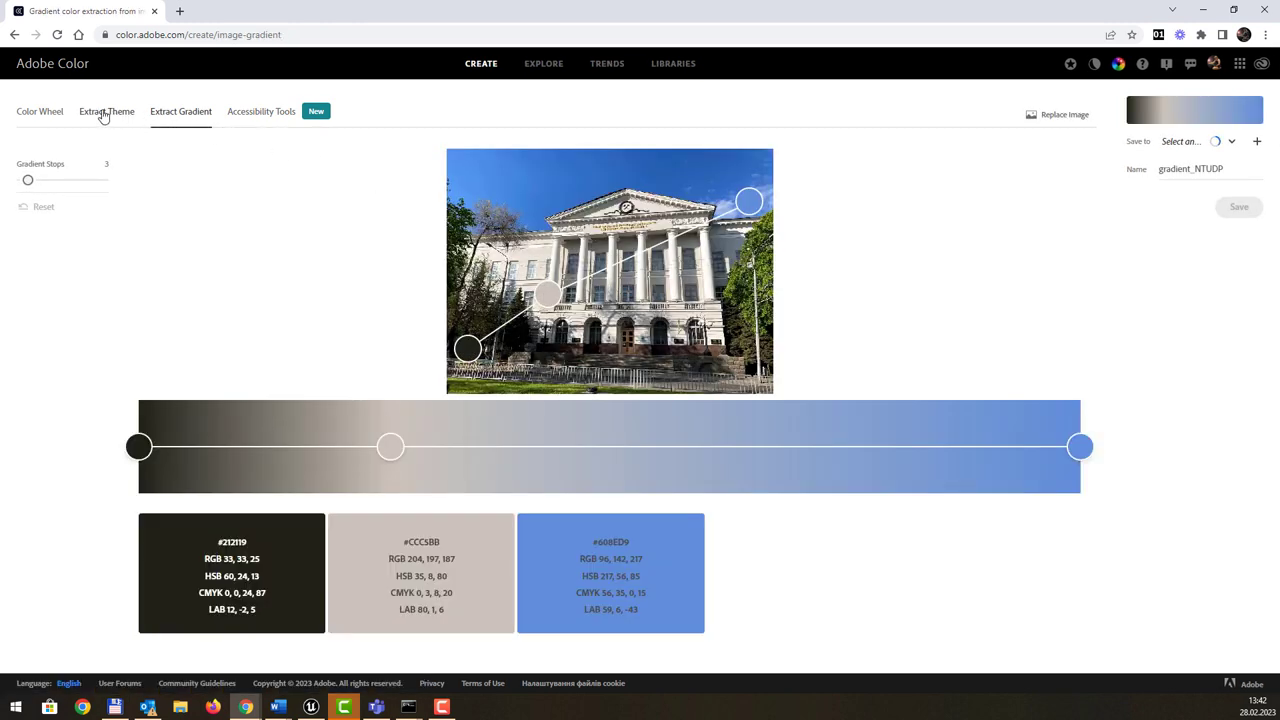
pyautogui.click(104, 113)
pyautogui.click(42, 115)
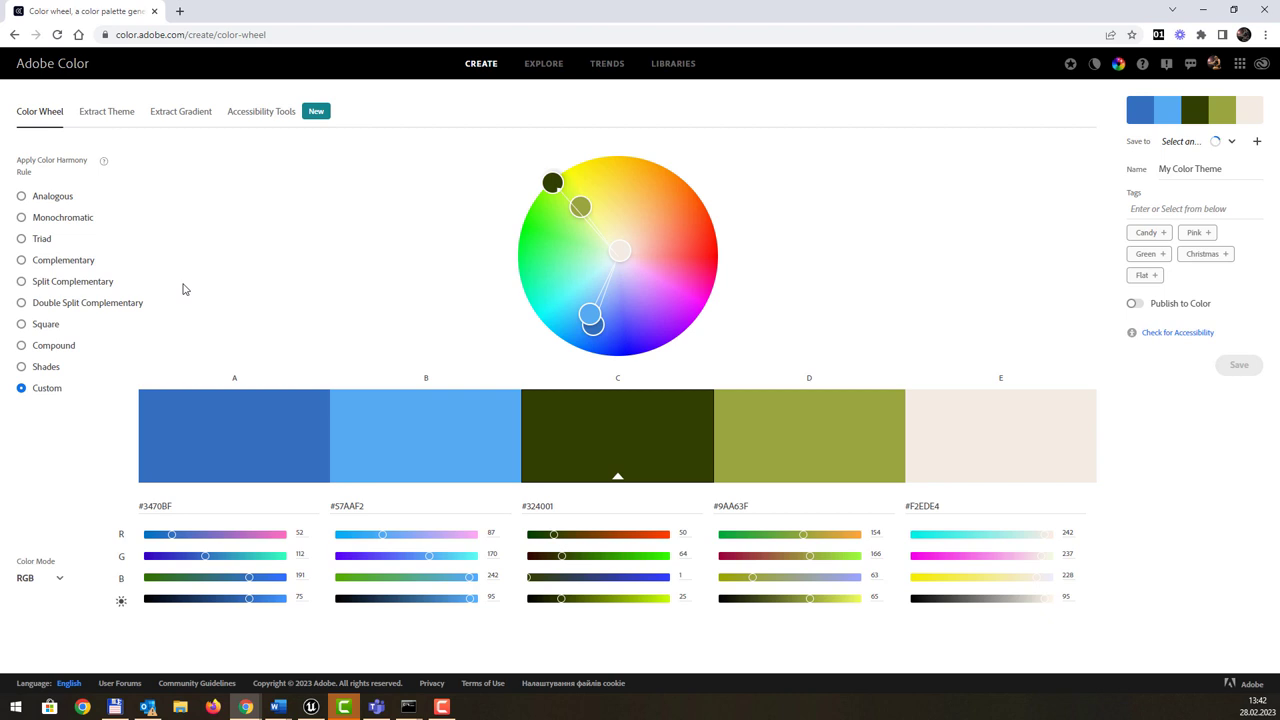
# Open the Explore gallery and look through its color palettes from all sources
pyautogui.click(533, 66)
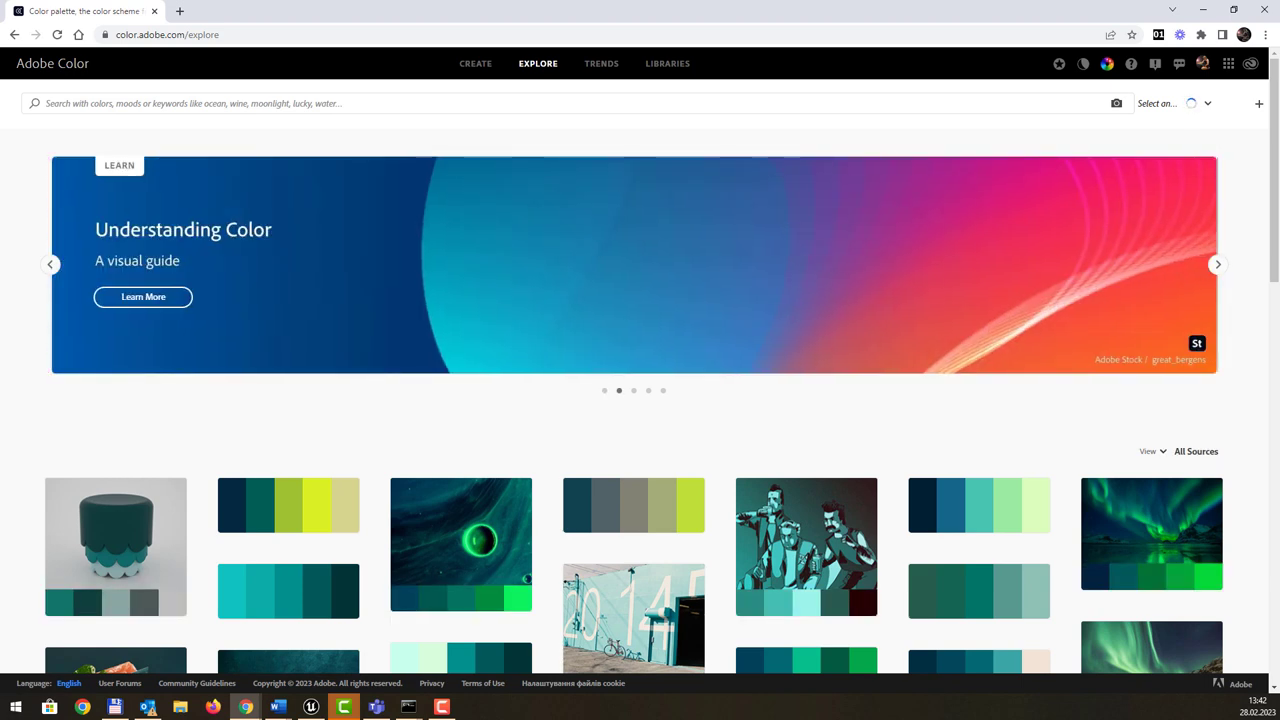
pyautogui.scroll(-2, 1016, 271)
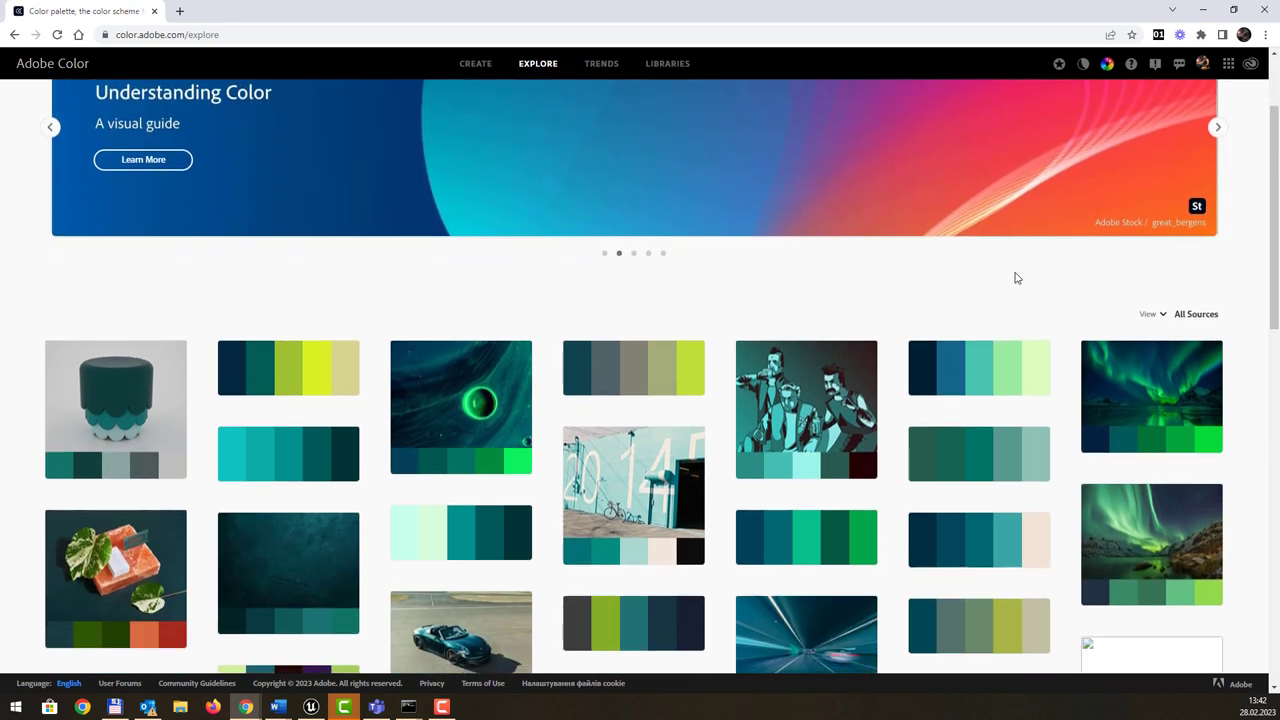
pyautogui.scroll(-2, 1016, 278)
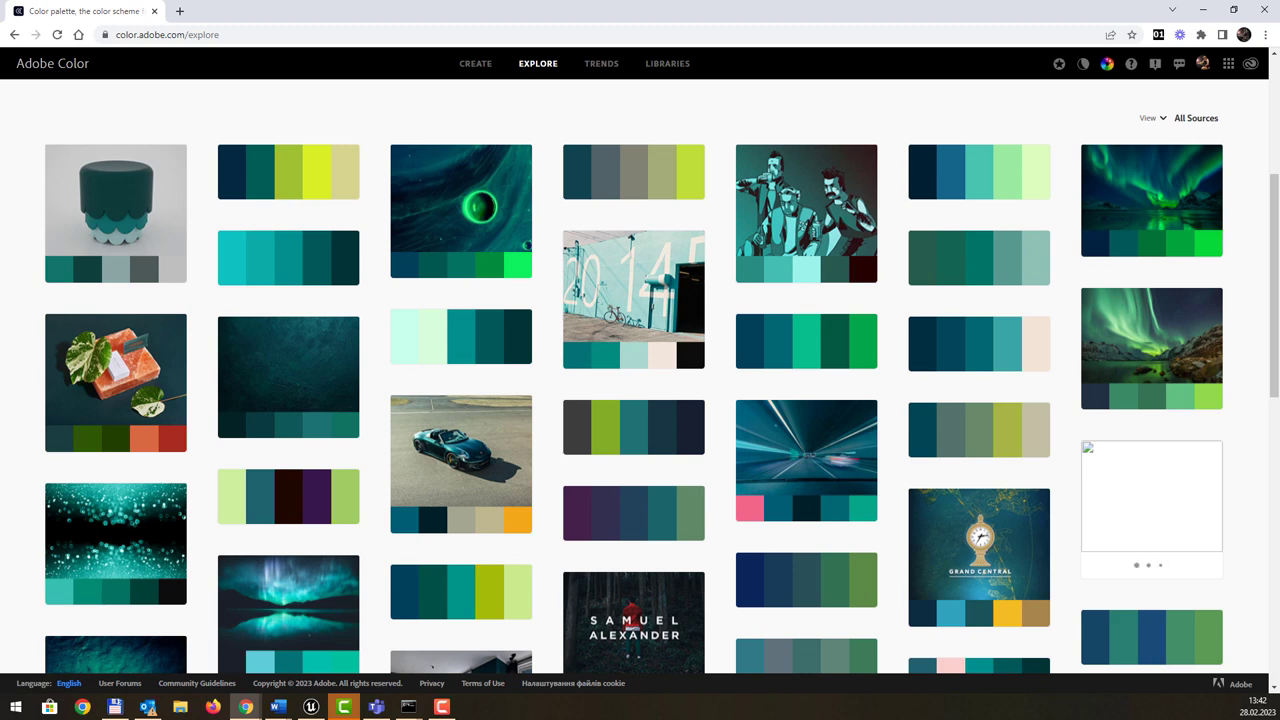
pyautogui.scroll(-4, 1200, 466)
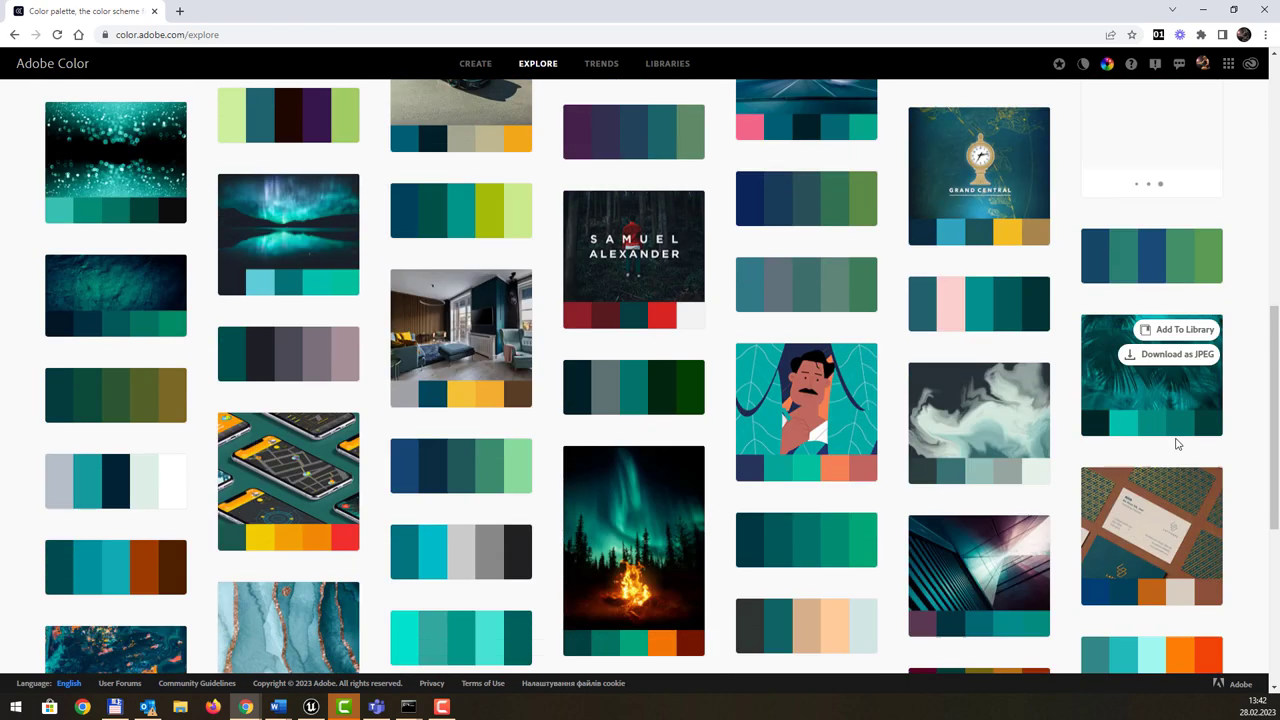
pyautogui.scroll(-4, 1177, 443)
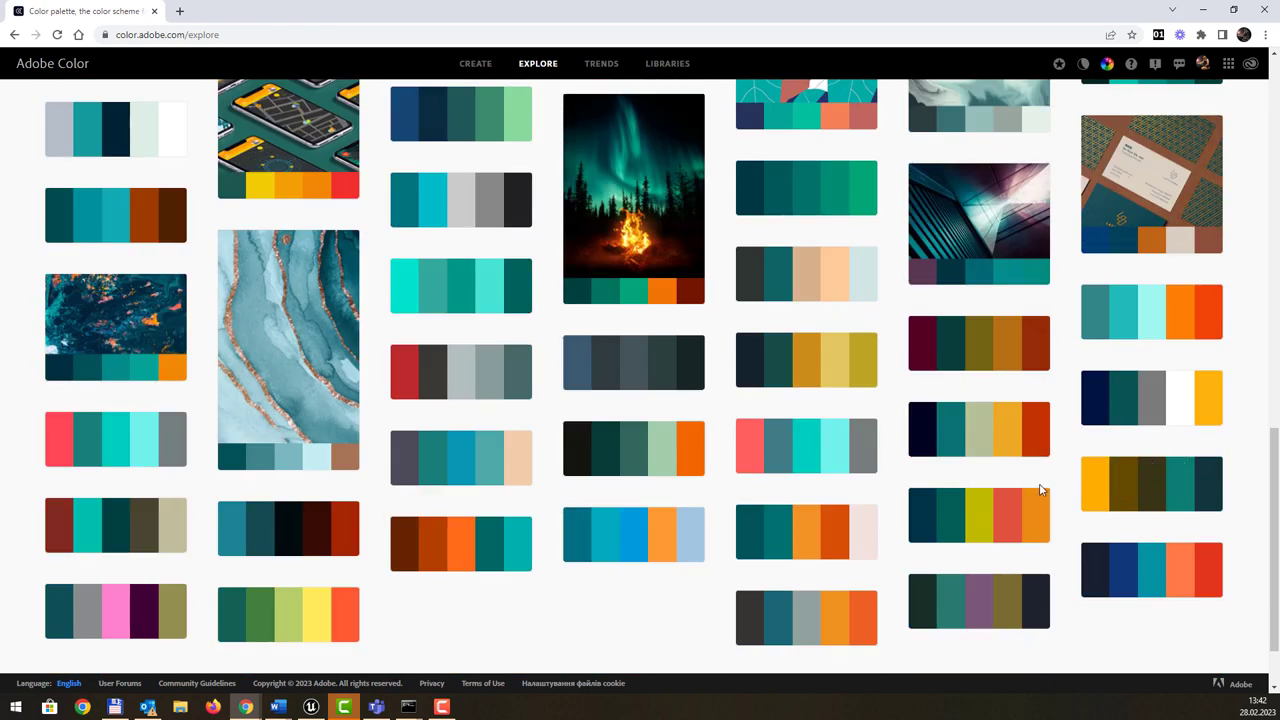
pyautogui.scroll(15, 1032, 432)
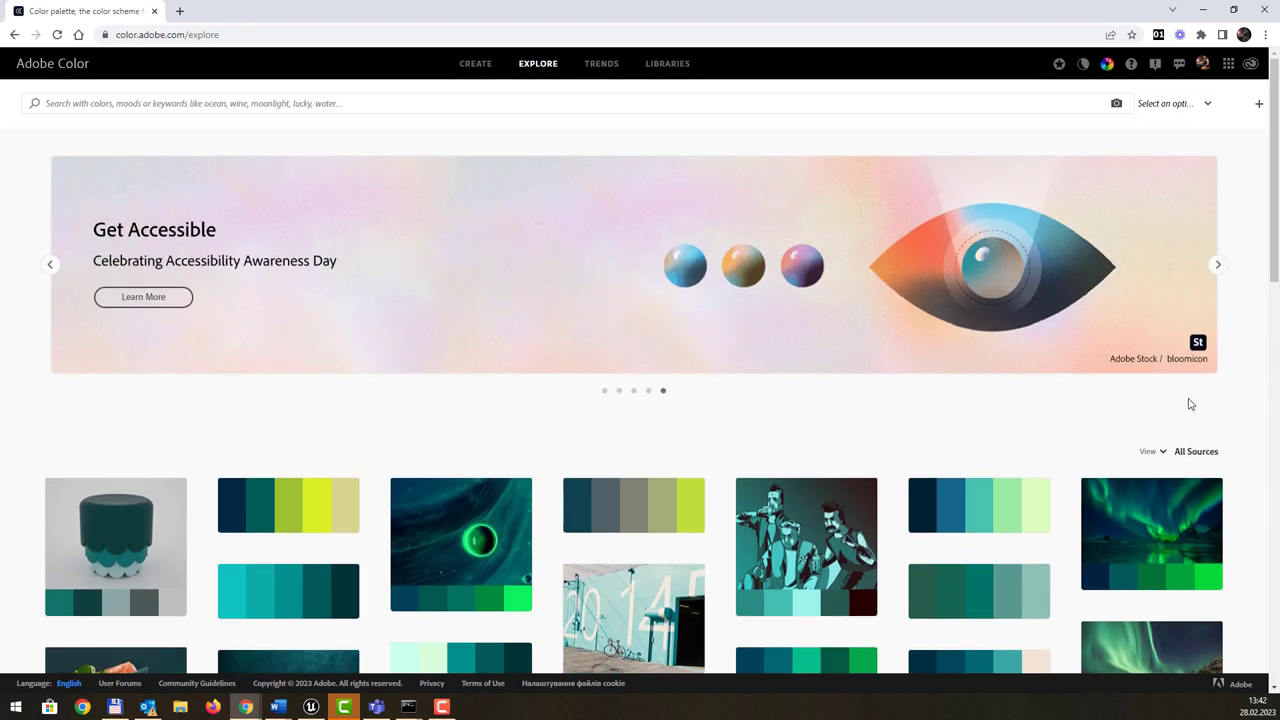
# Filter the Explore gallery to Creative Projects and look through the palettes
pyautogui.click(1200, 457)
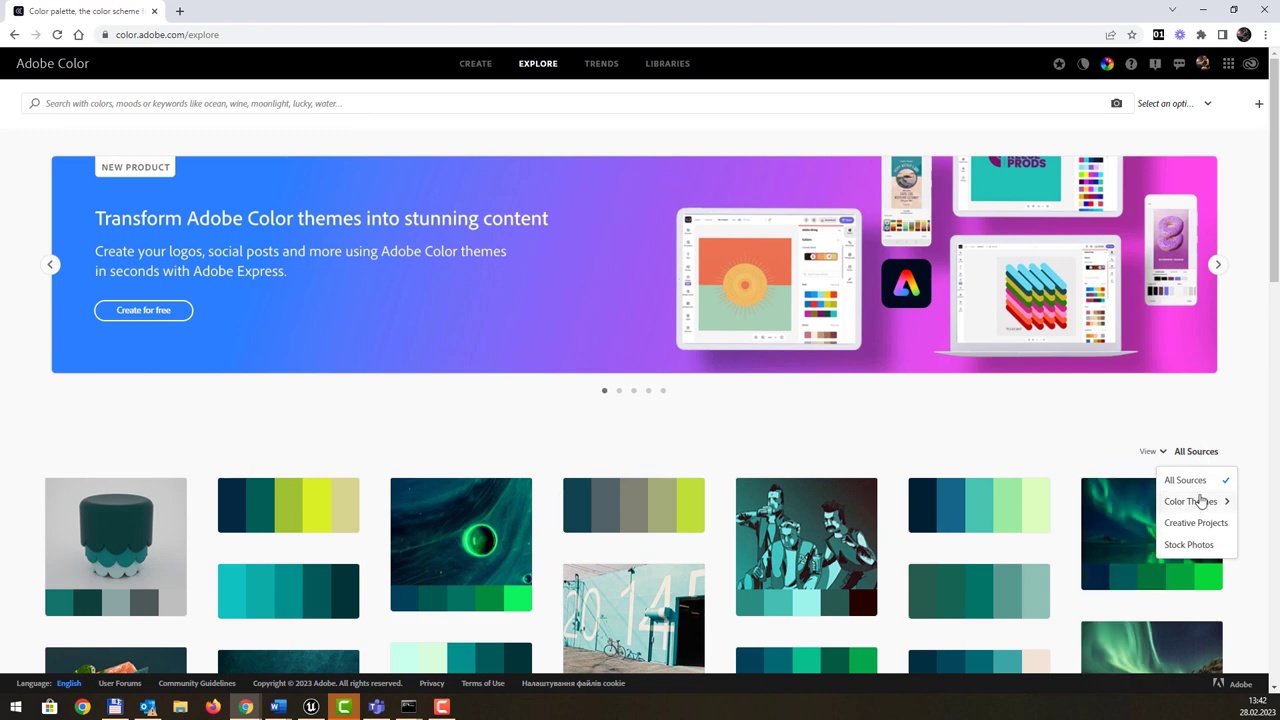
pyautogui.click(1162, 454)
pyautogui.click(1165, 457)
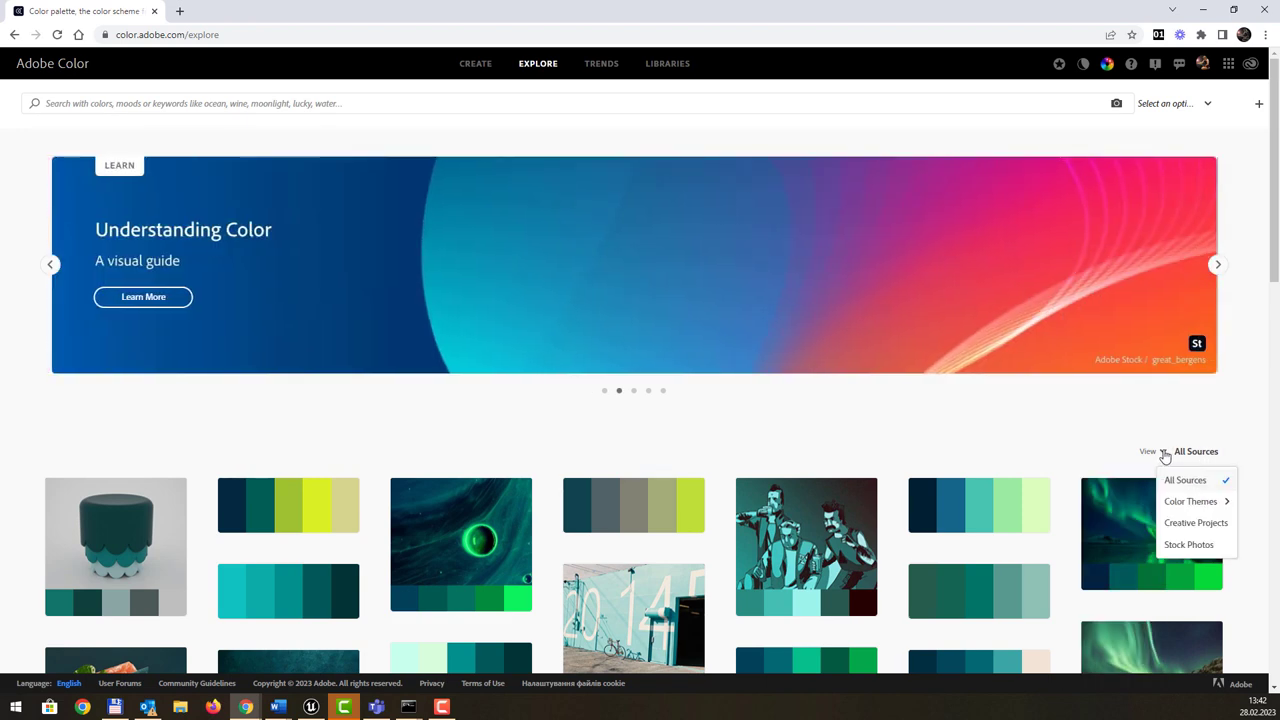
pyautogui.click(1189, 529)
pyautogui.scroll(-3, 1150, 440)
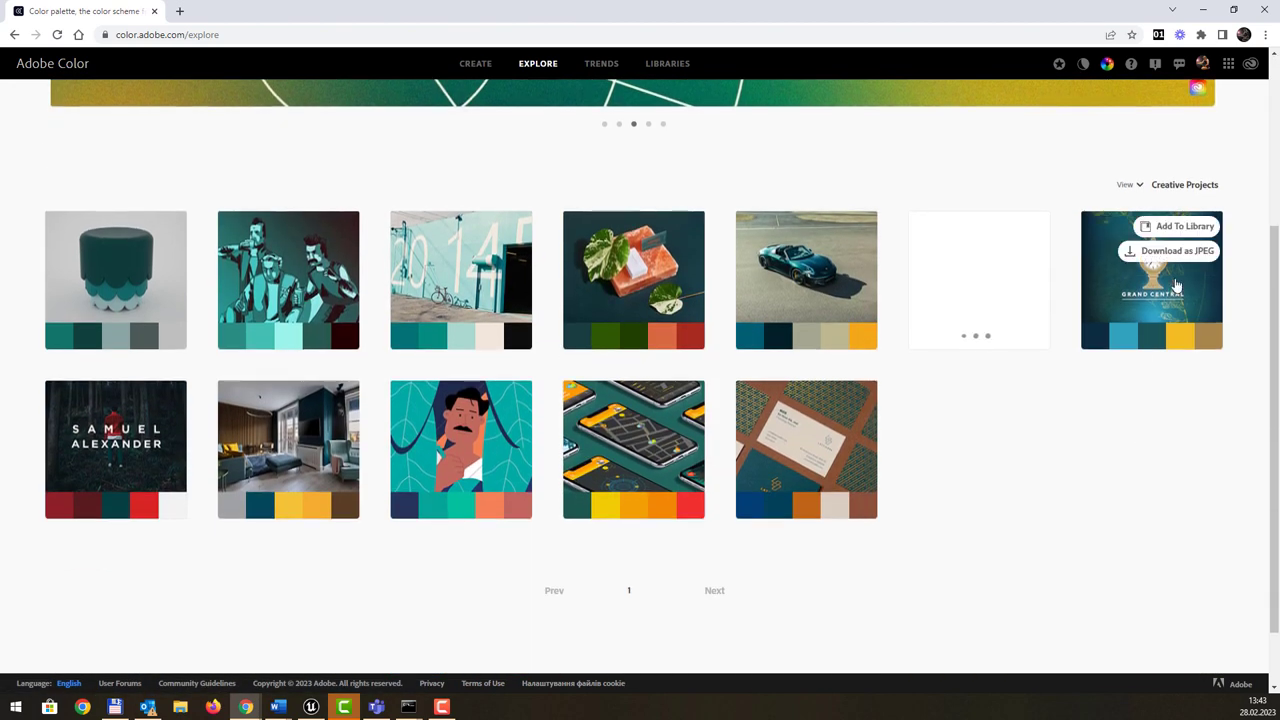
pyautogui.scroll(2, 1165, 288)
# Show the Stock Photos palettes, then switch back to Creative Projects and browse them again
pyautogui.click(1140, 318)
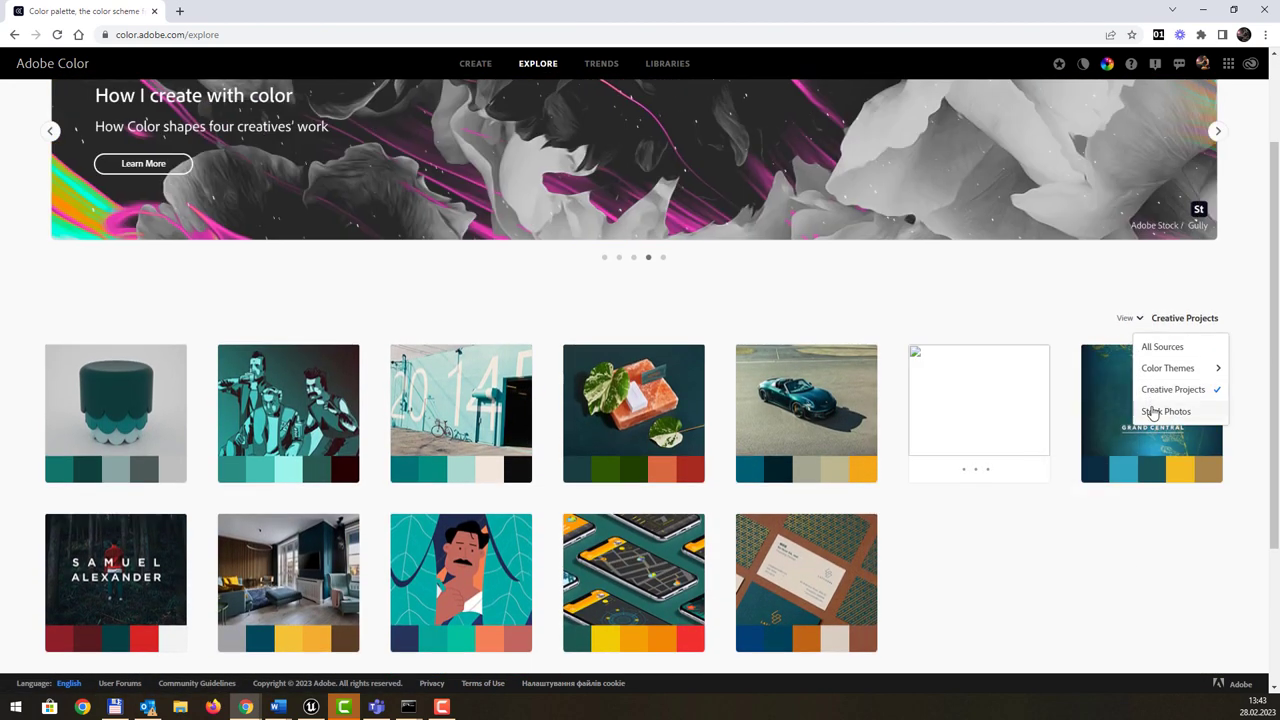
pyautogui.click(1153, 413)
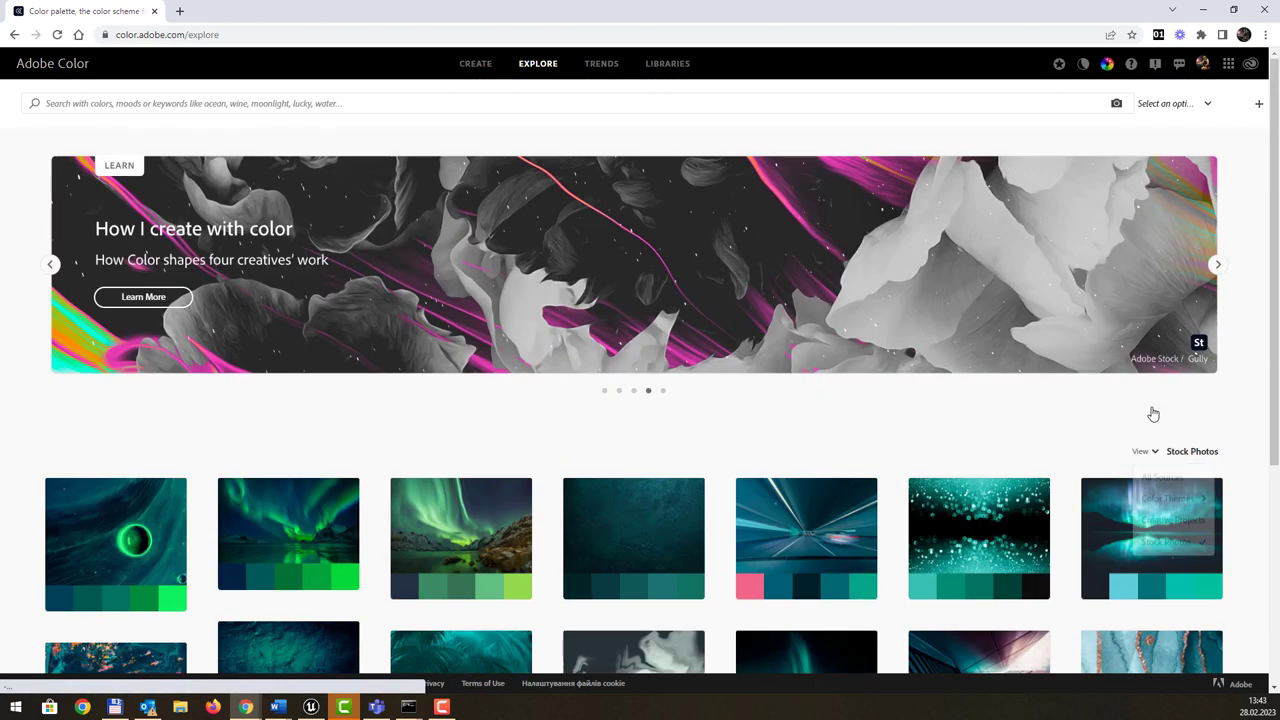
pyautogui.click(1188, 455)
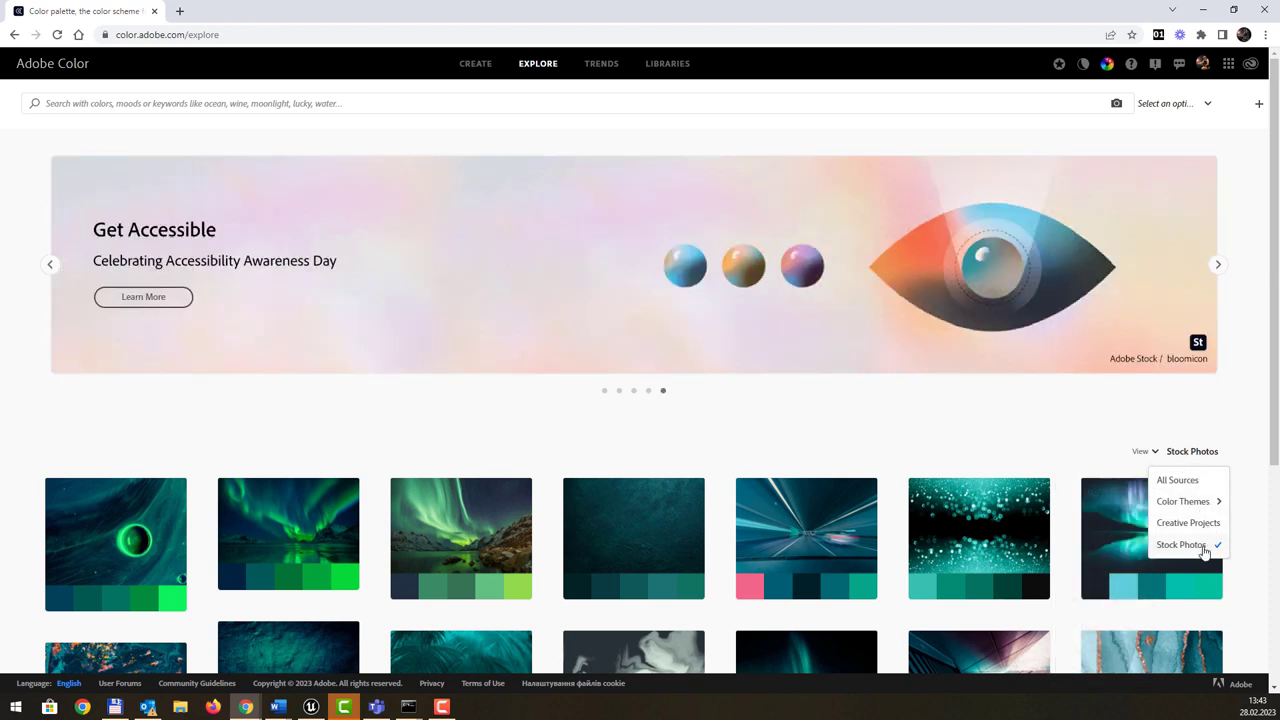
pyautogui.click(1190, 523)
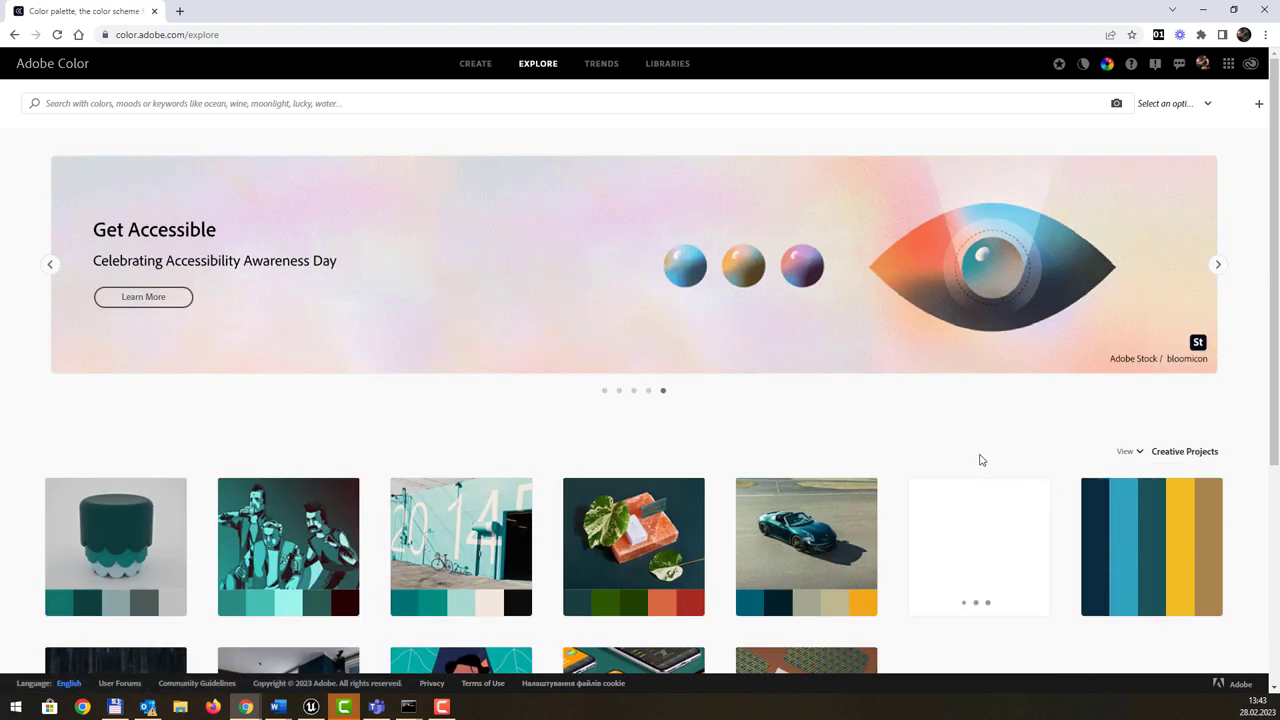
pyautogui.scroll(-3, 829, 391)
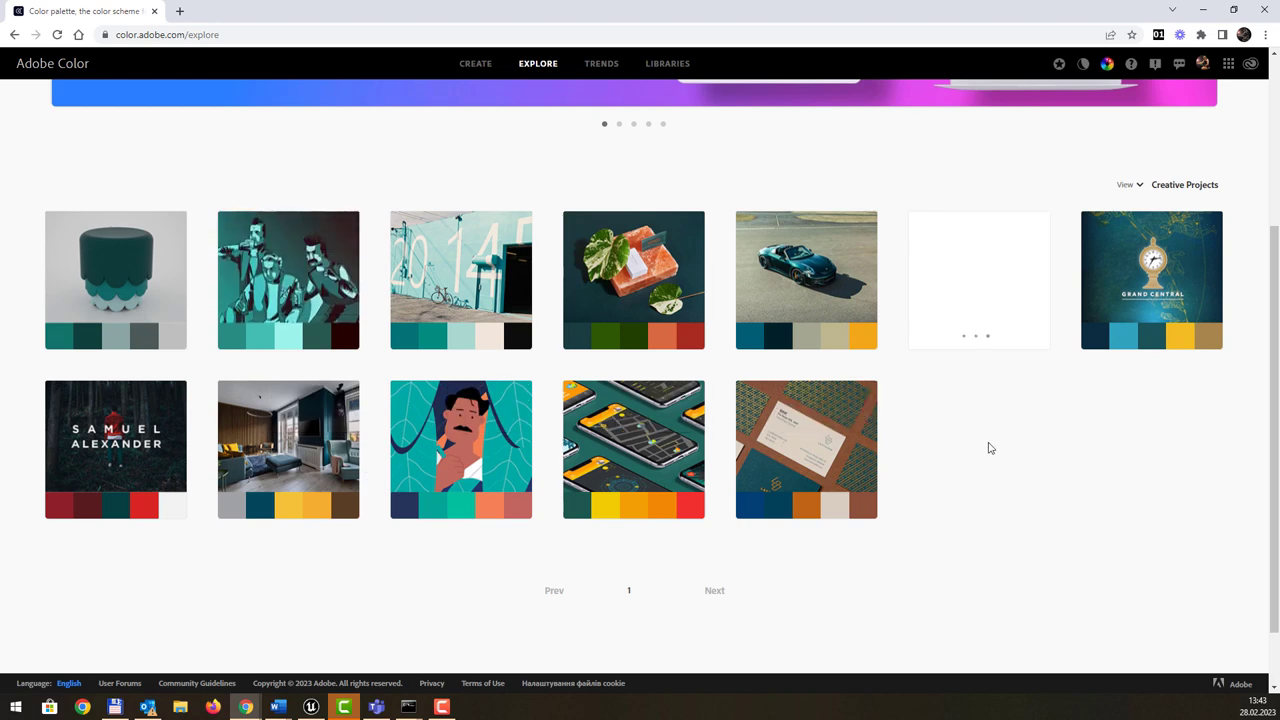
pyautogui.scroll(1, 1030, 535)
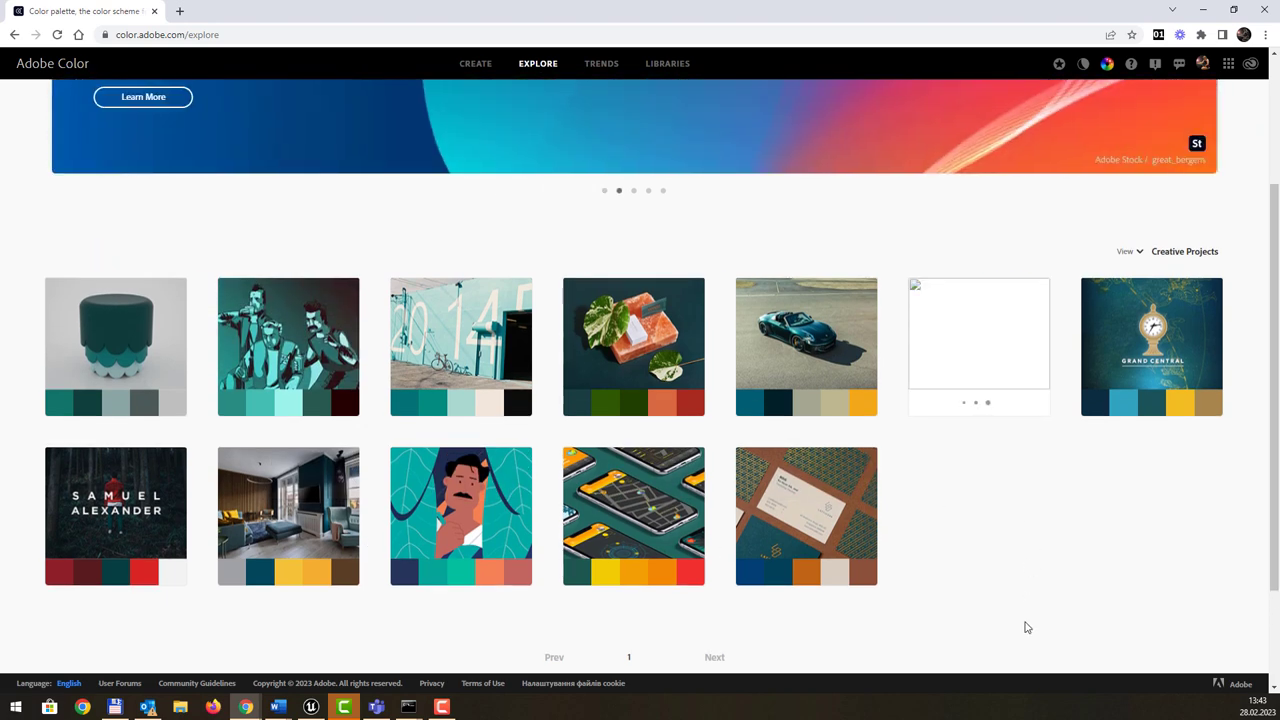
pyautogui.scroll(2, 1025, 627)
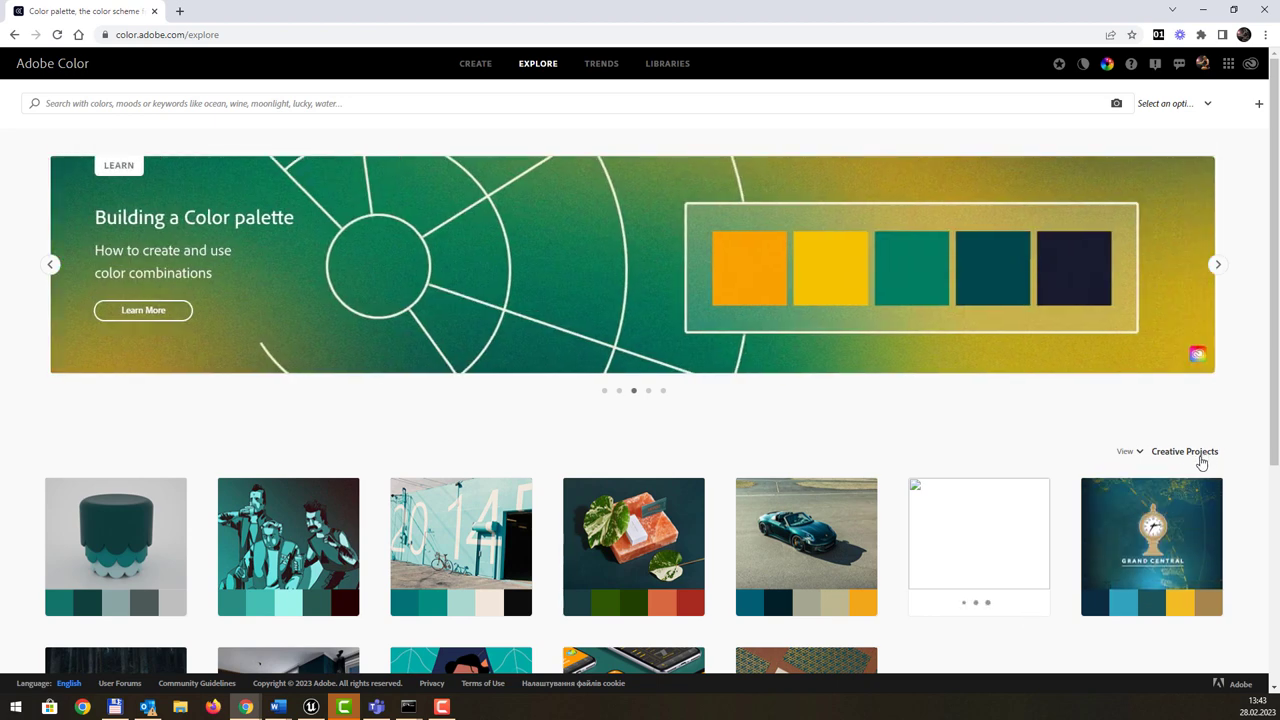
# Advance the featured banner to the Get Accessible slide and view the save options on the Grand Central palette
pyautogui.click(1216, 266)
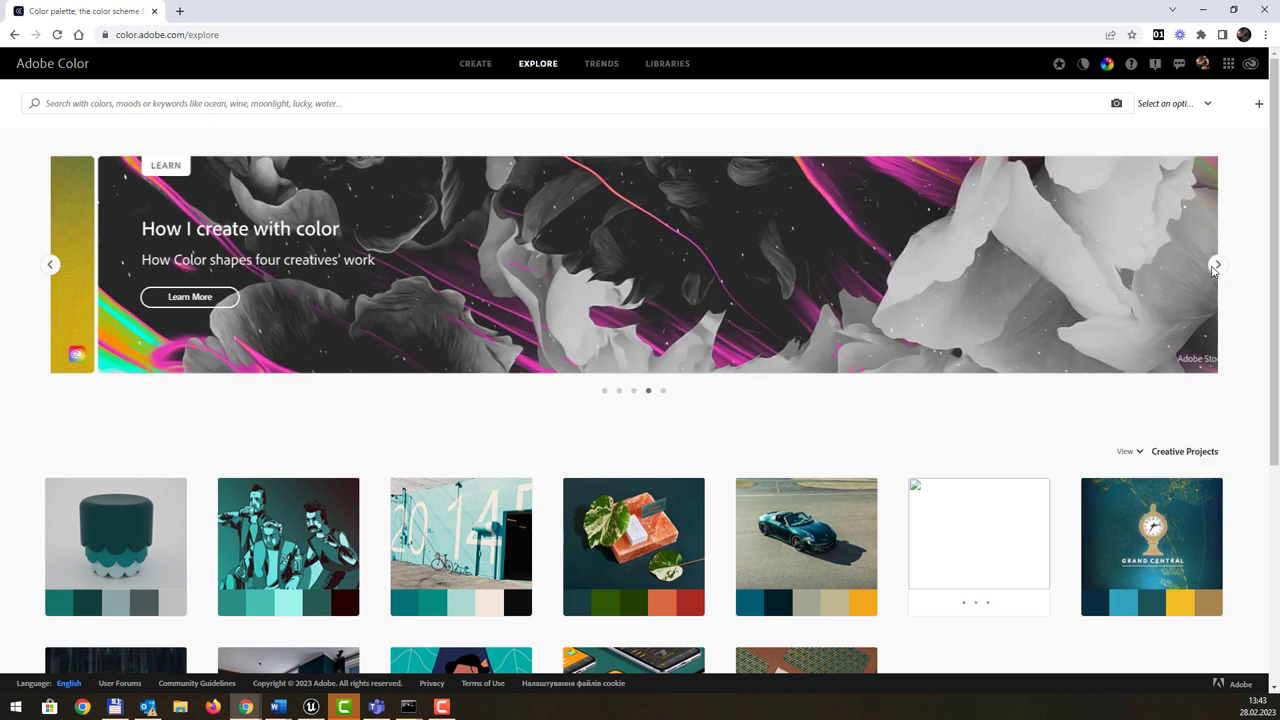
pyautogui.click(1216, 265)
pyautogui.moveTo(1184, 540)
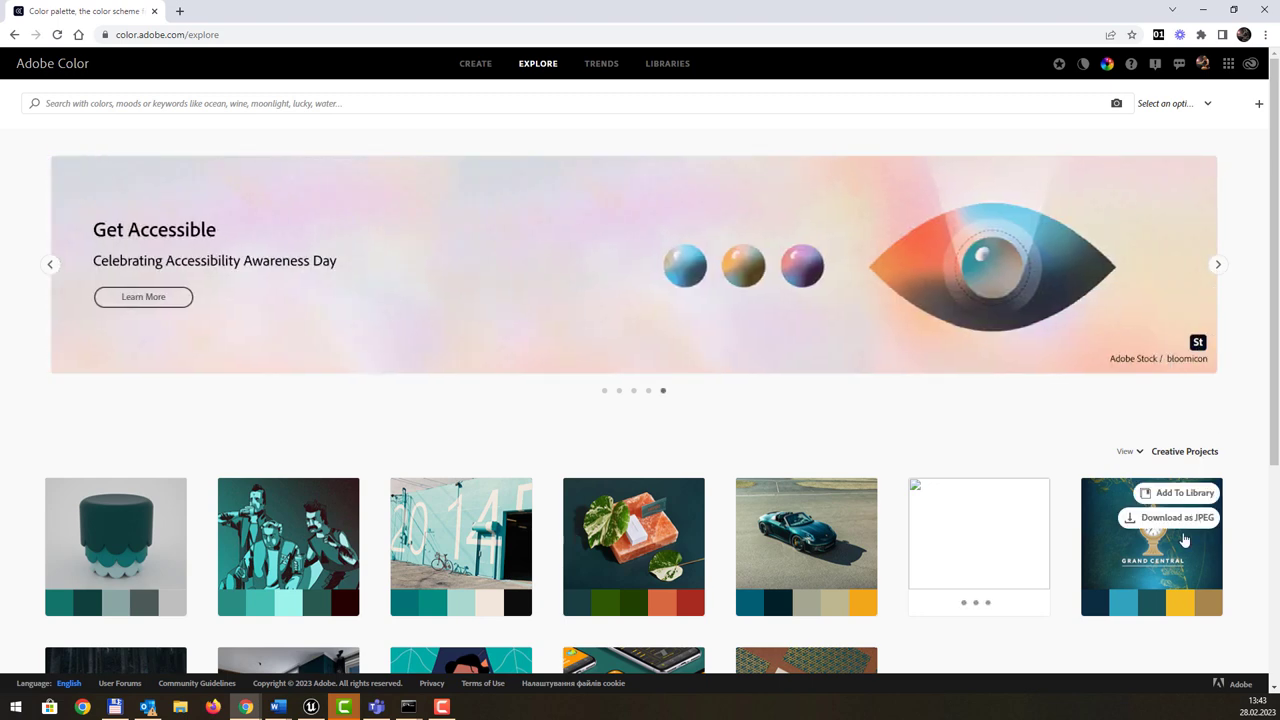
# Set the Explore gallery back to All Sources and look through the palettes
pyautogui.click(1142, 463)
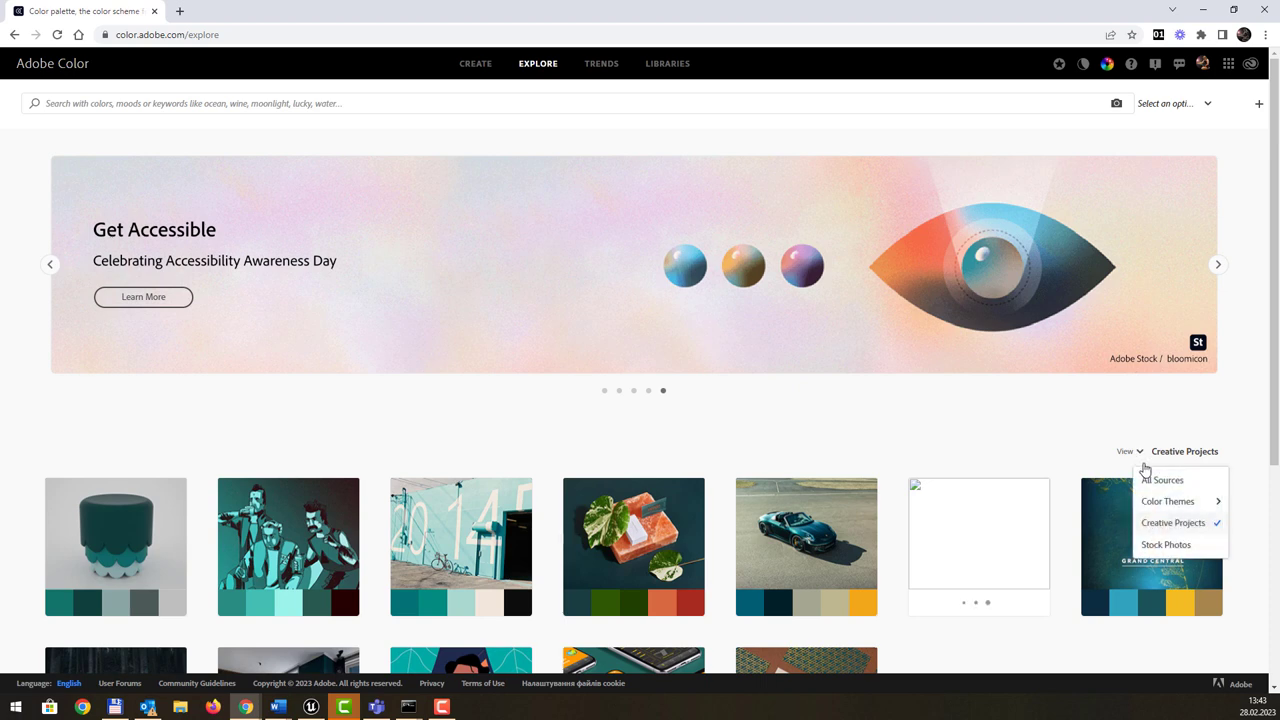
pyautogui.click(1152, 481)
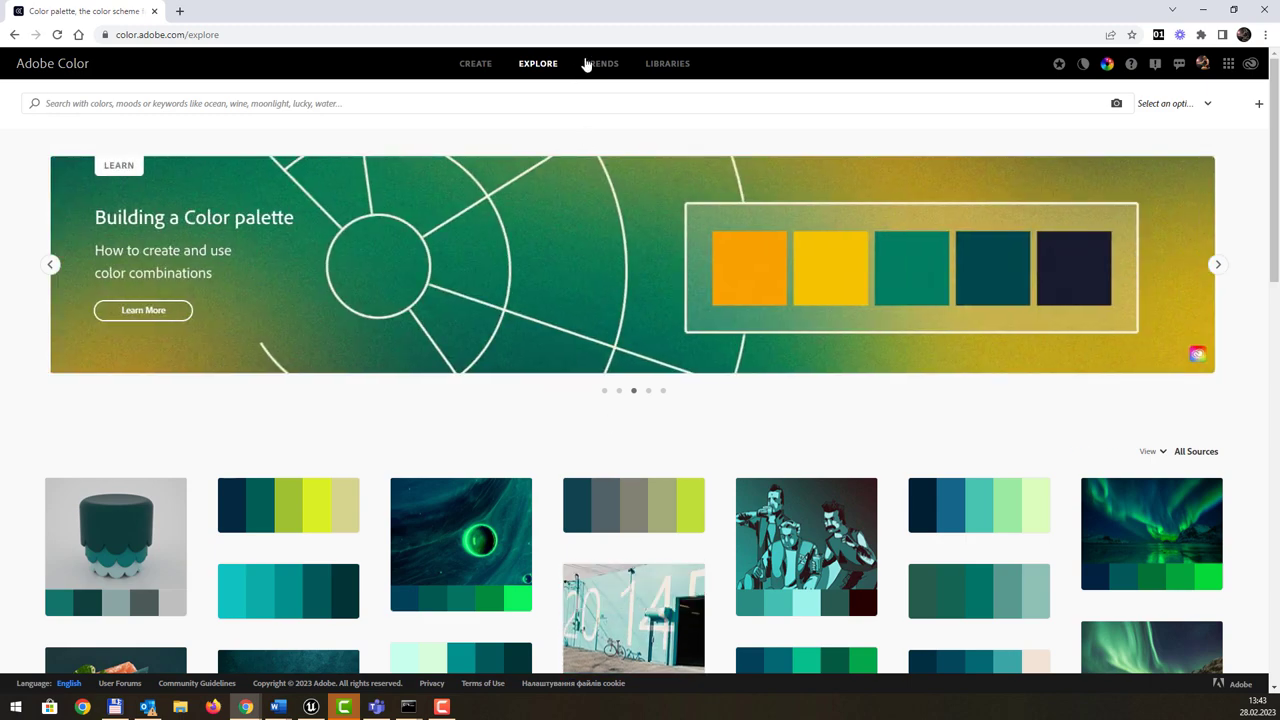
pyautogui.scroll(-5, 810, 515)
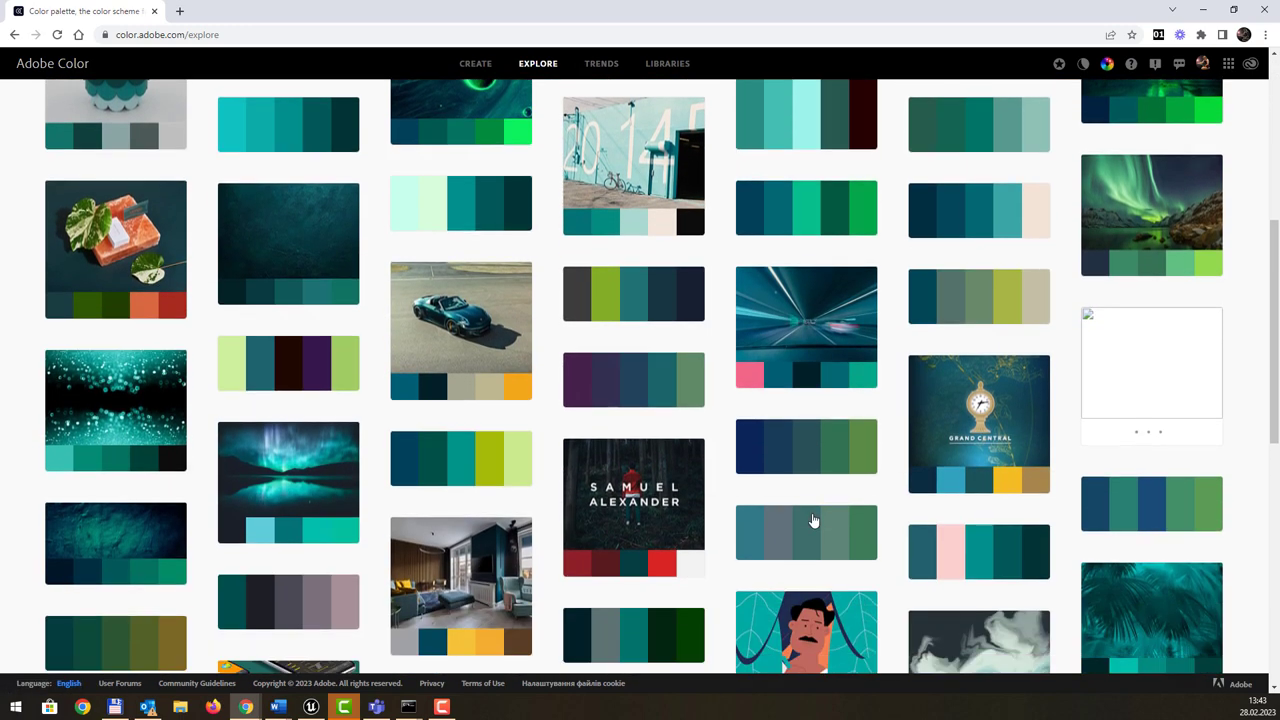
pyautogui.scroll(5, 814, 520)
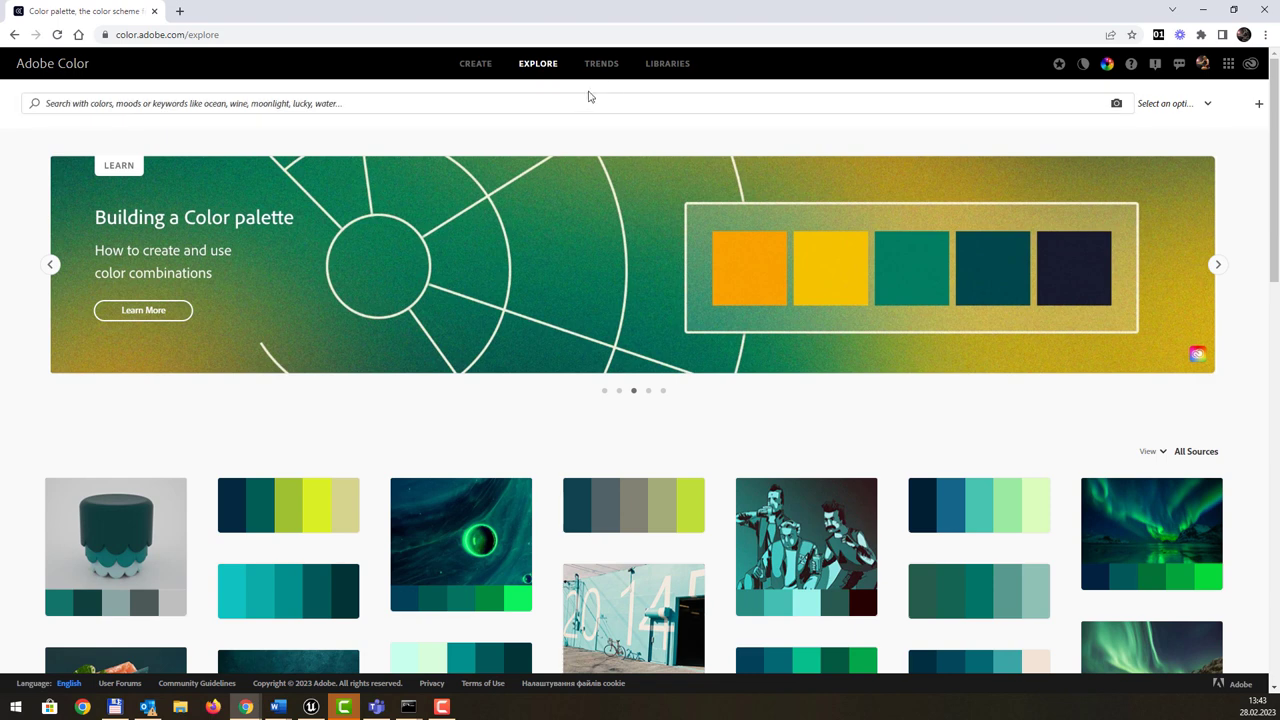
# Open the color trends and look through the full Fashion collection
pyautogui.click(602, 64)
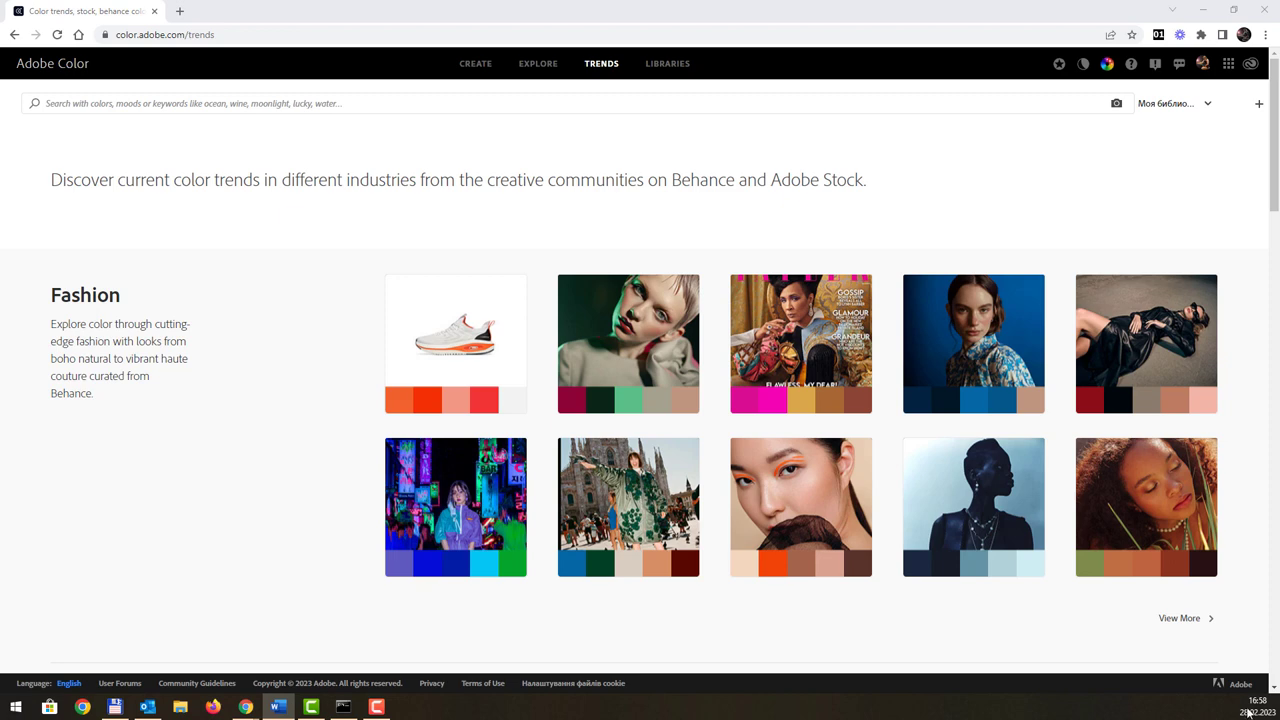
pyautogui.click(1180, 620)
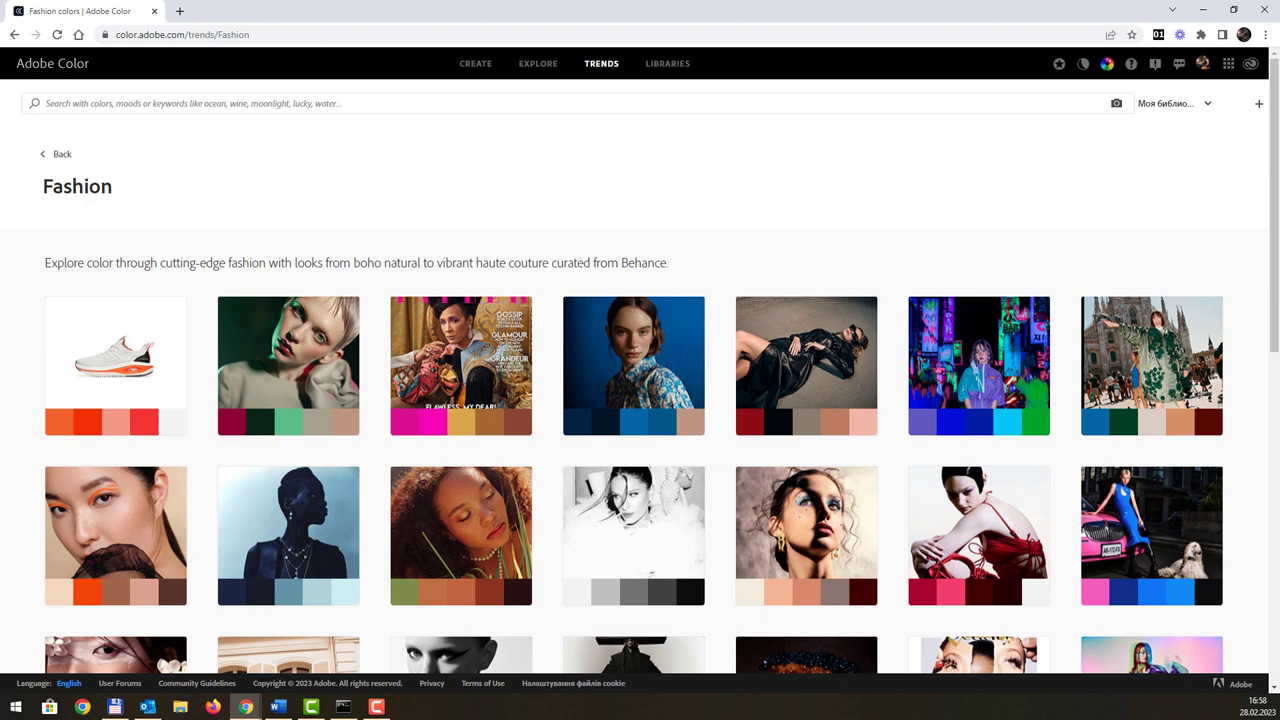
pyautogui.hotkey('alt', 'Tab')
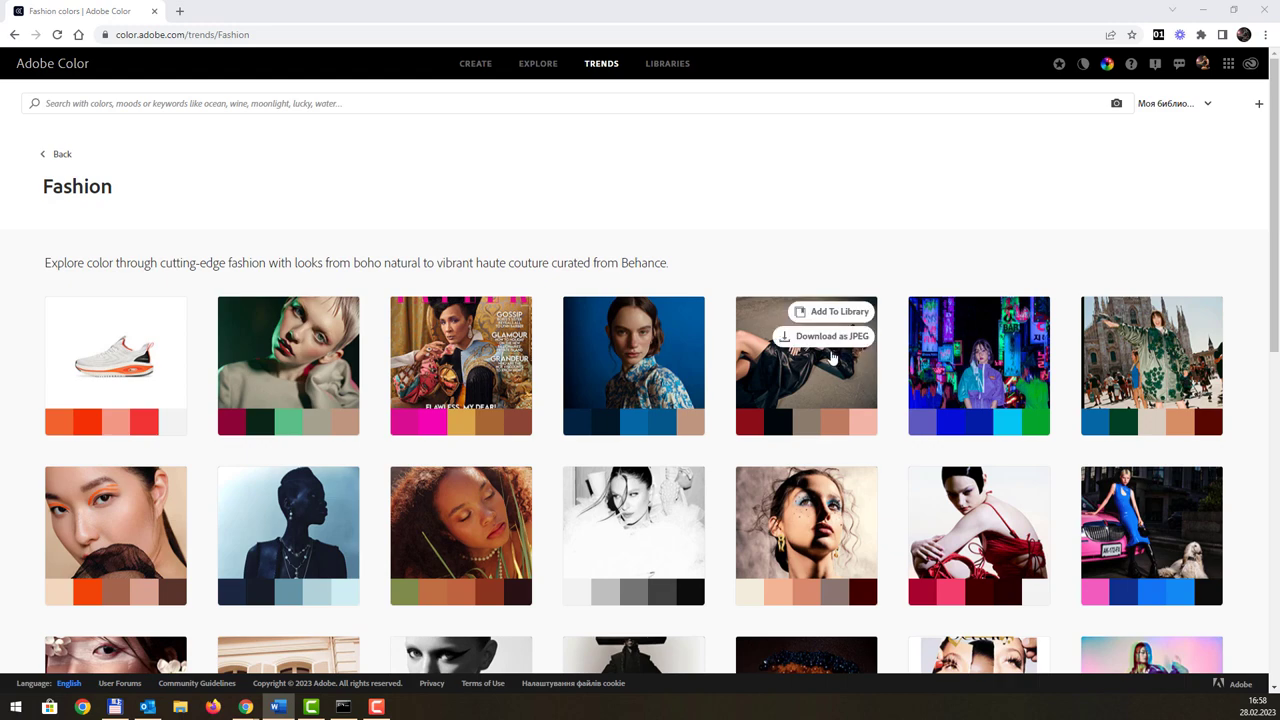
pyautogui.scroll(-3, 825, 352)
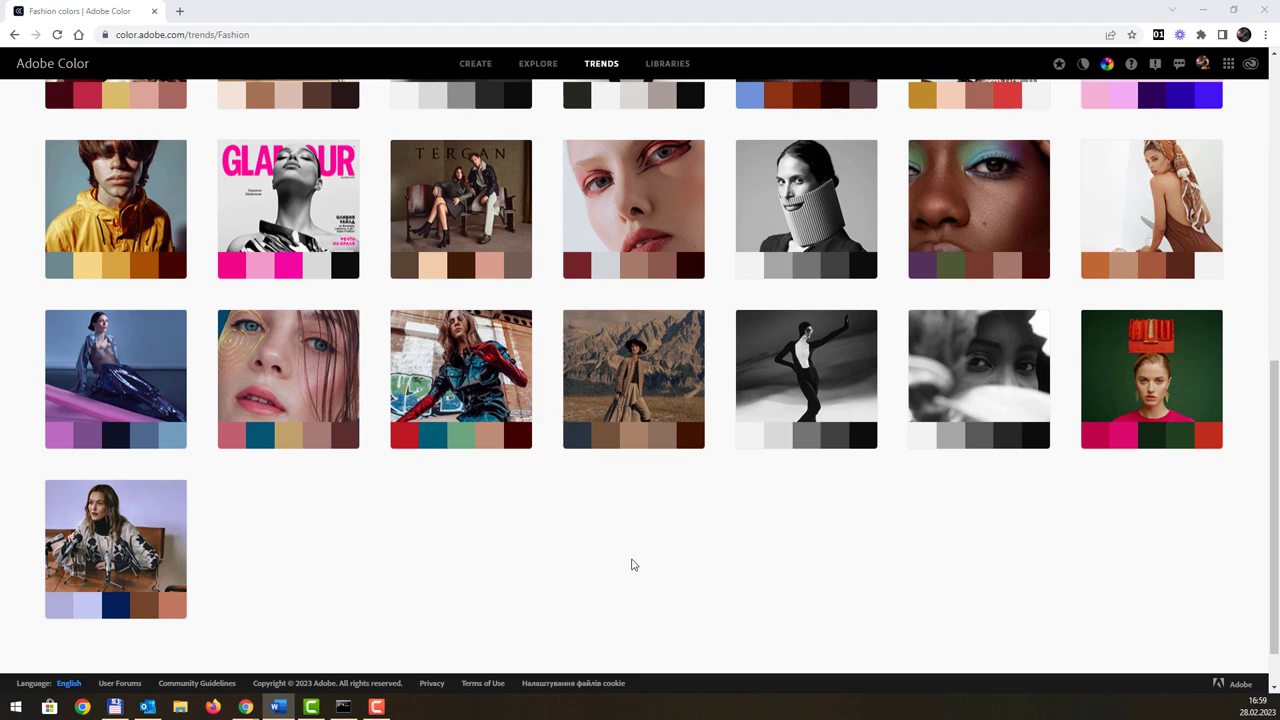
pyautogui.scroll(-1, 600, 368)
pyautogui.scroll(4, 790, 446)
pyautogui.scroll(3, 807, 455)
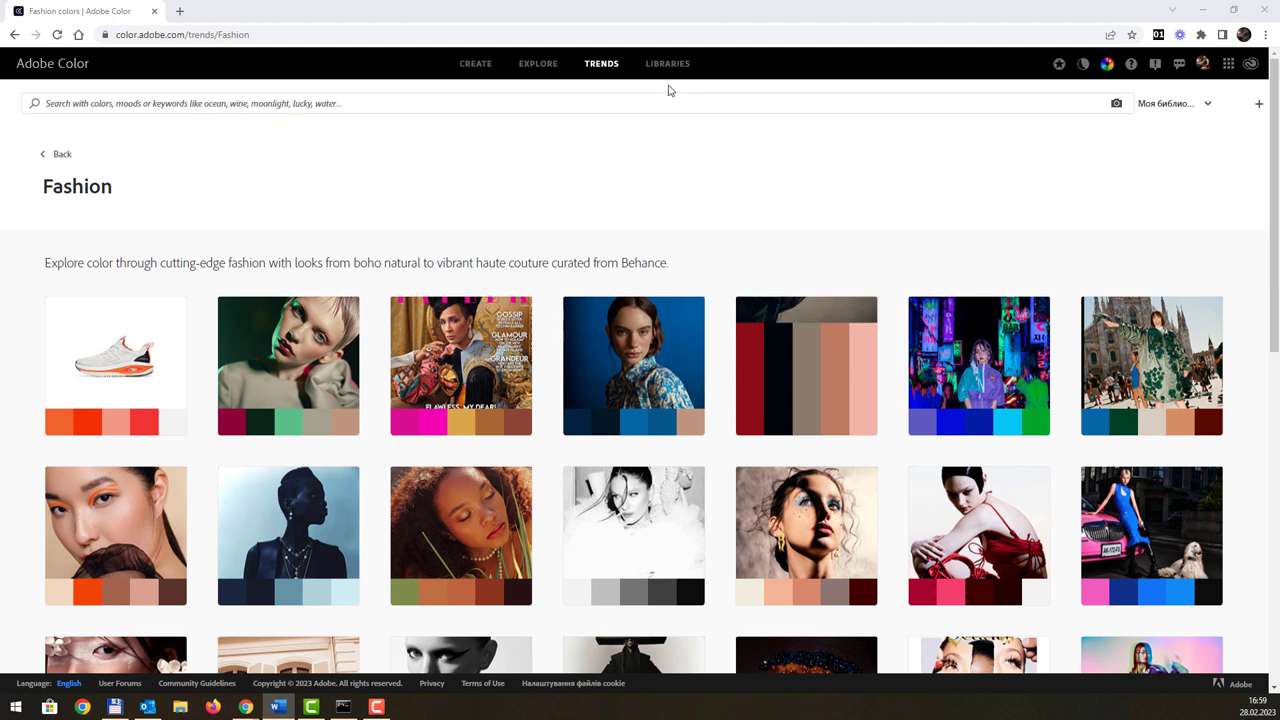
# View the list of saved color libraries and open the What's New overview
pyautogui.click(660, 66)
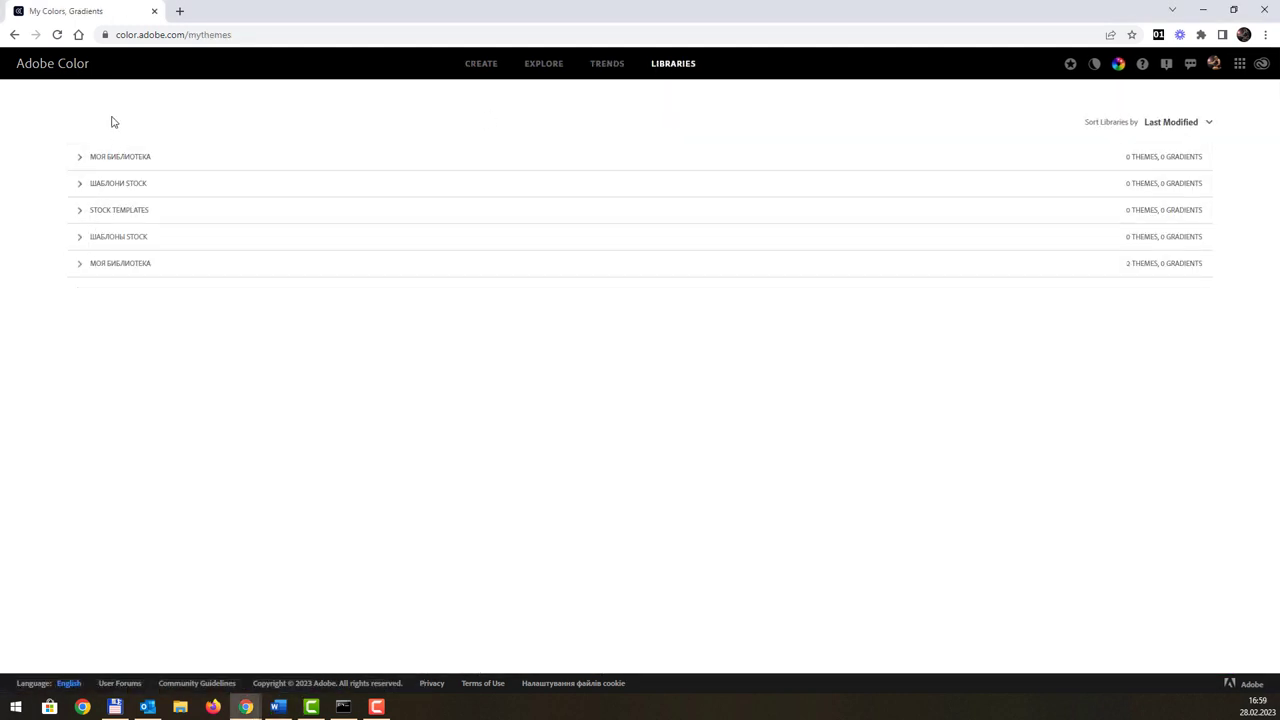
pyautogui.click(1070, 64)
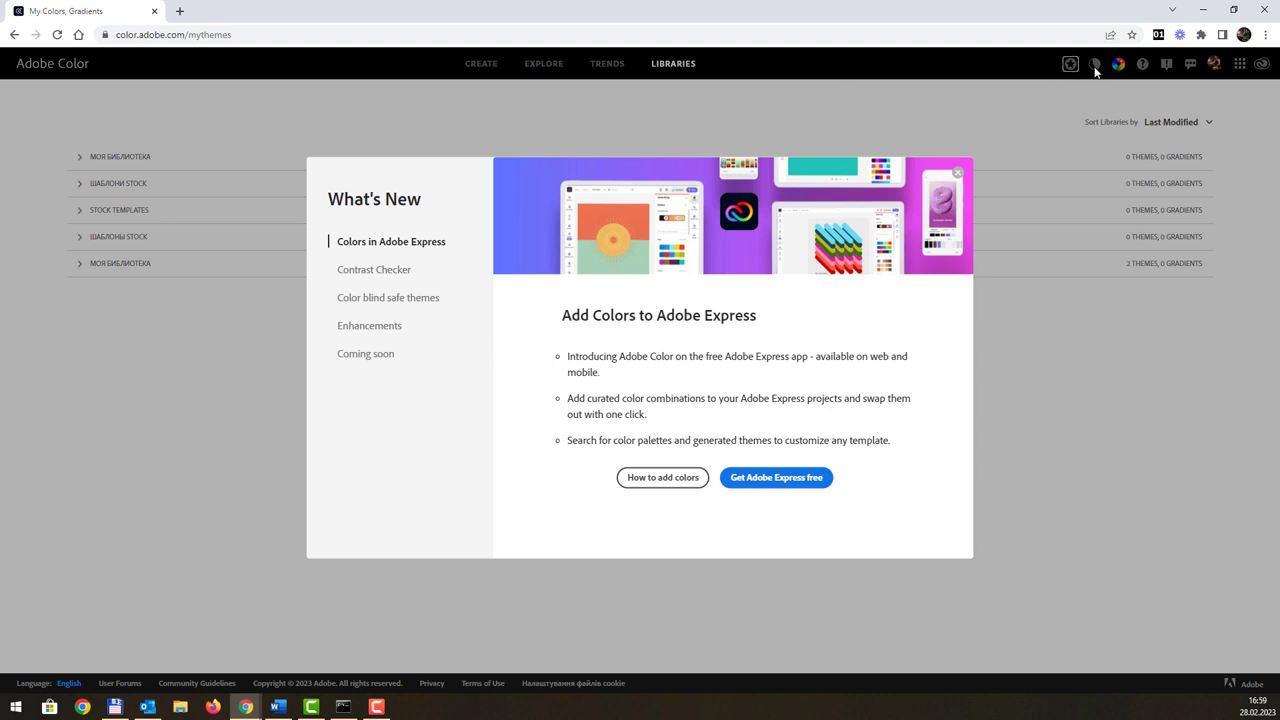
# Close the What's New overview, and preview the dark interface theme before restoring the light one and opening the Create page
pyautogui.click(957, 173)
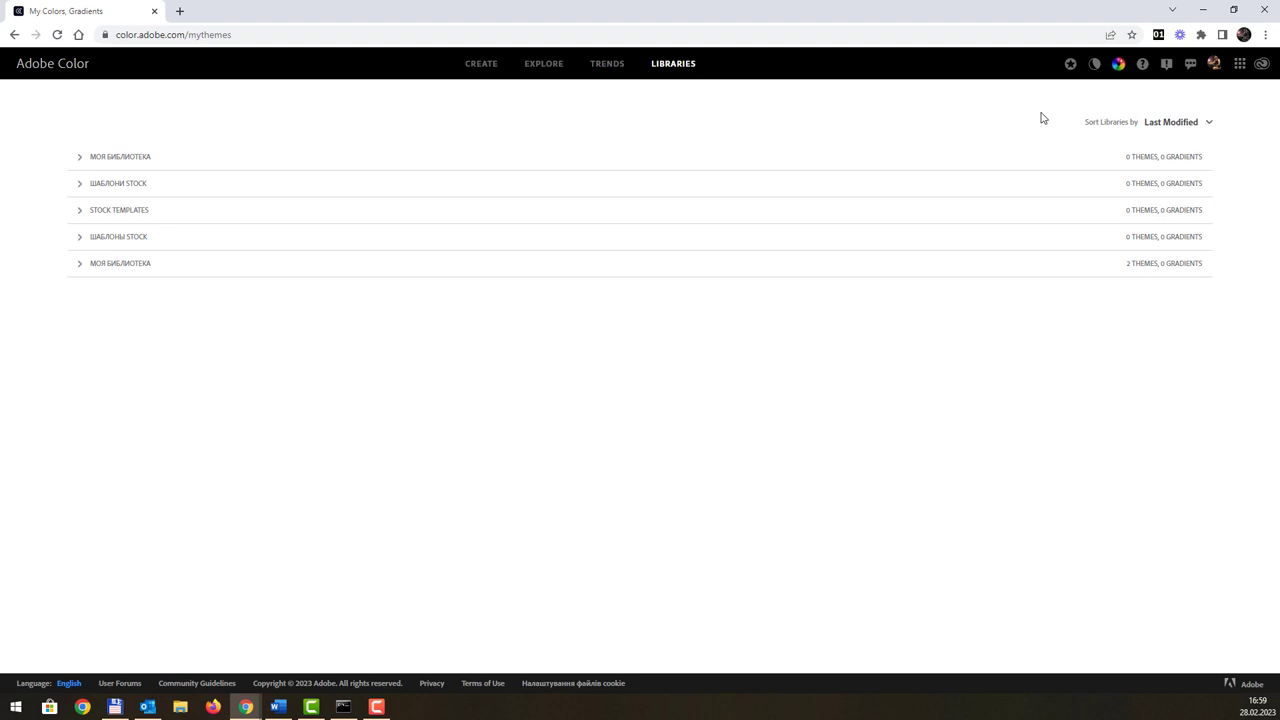
pyautogui.click(1097, 64)
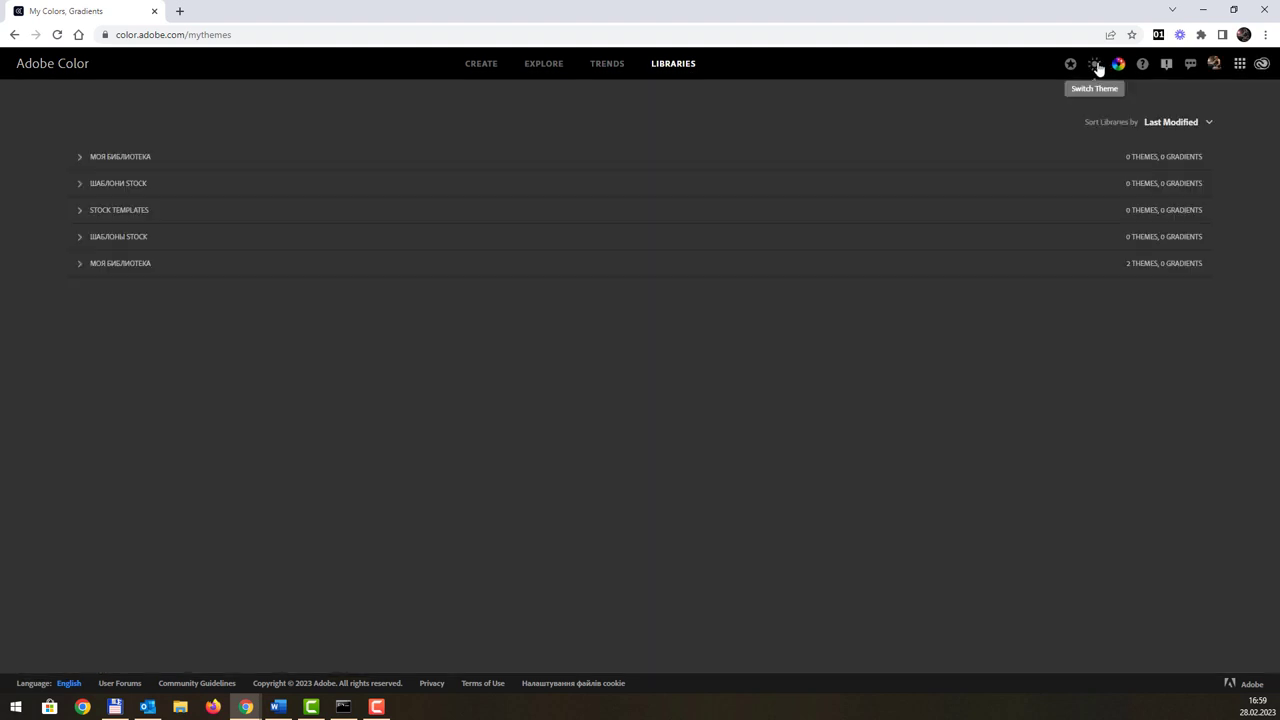
pyautogui.click(1097, 65)
pyautogui.click(489, 65)
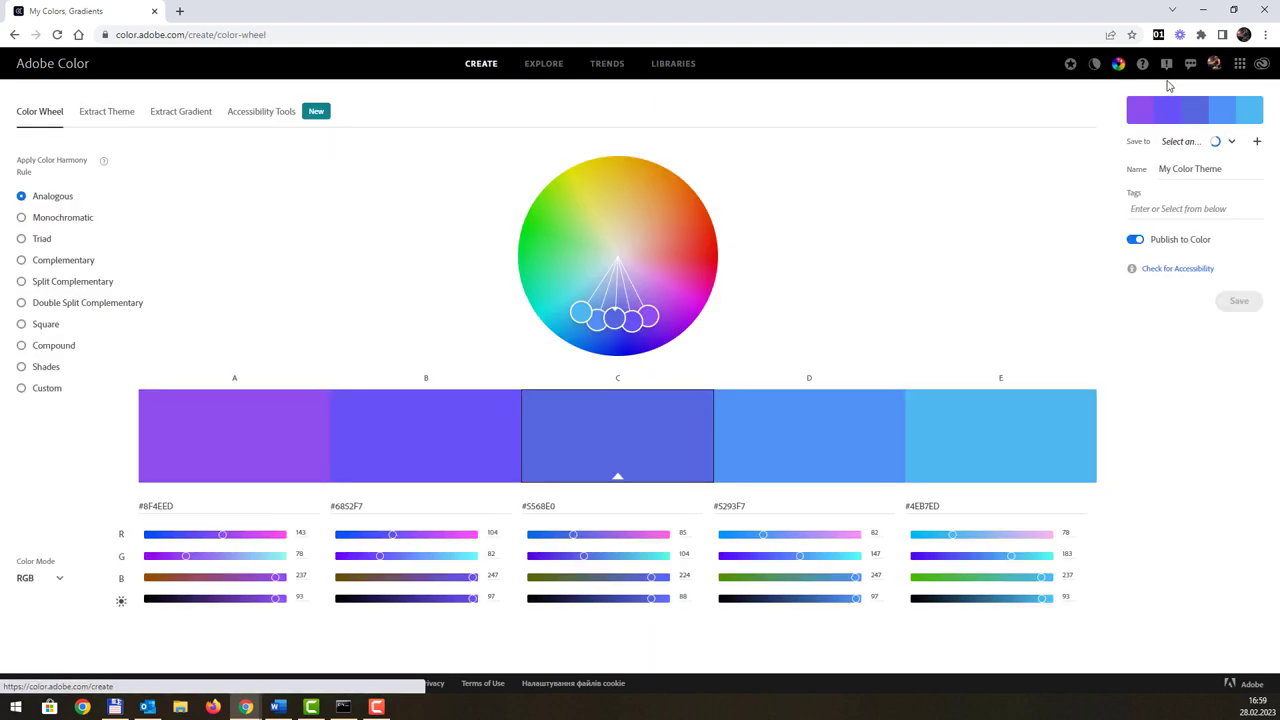
# Start the color wheel memory game and repeat the shown color sequences for levels 1 to 3
pyautogui.click(1118, 66)
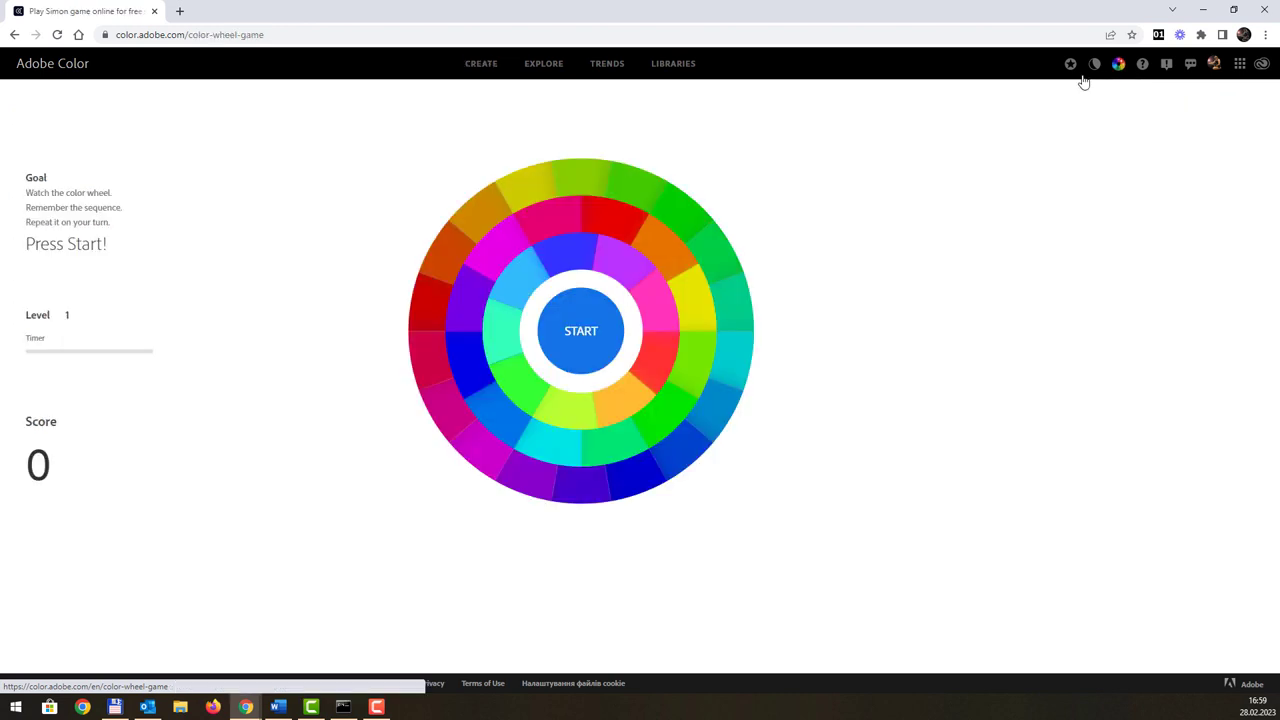
pyautogui.click(585, 319)
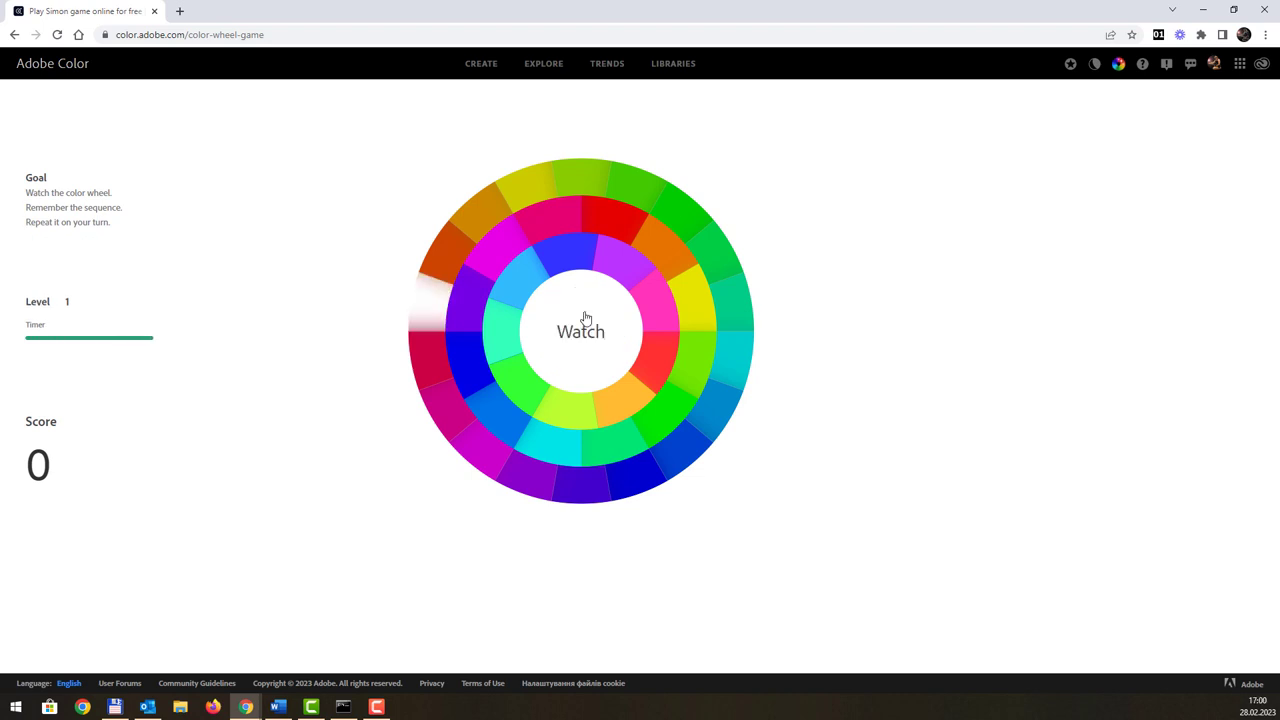
pyautogui.click(431, 308)
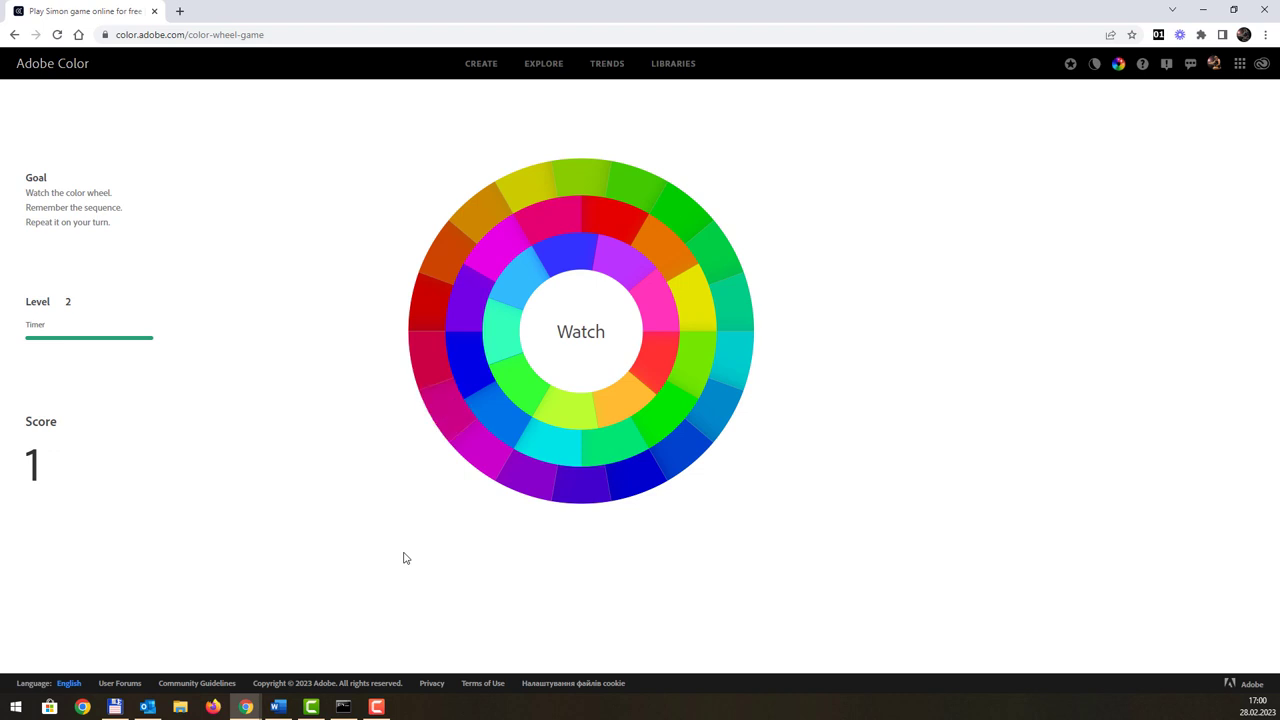
pyautogui.click(428, 323)
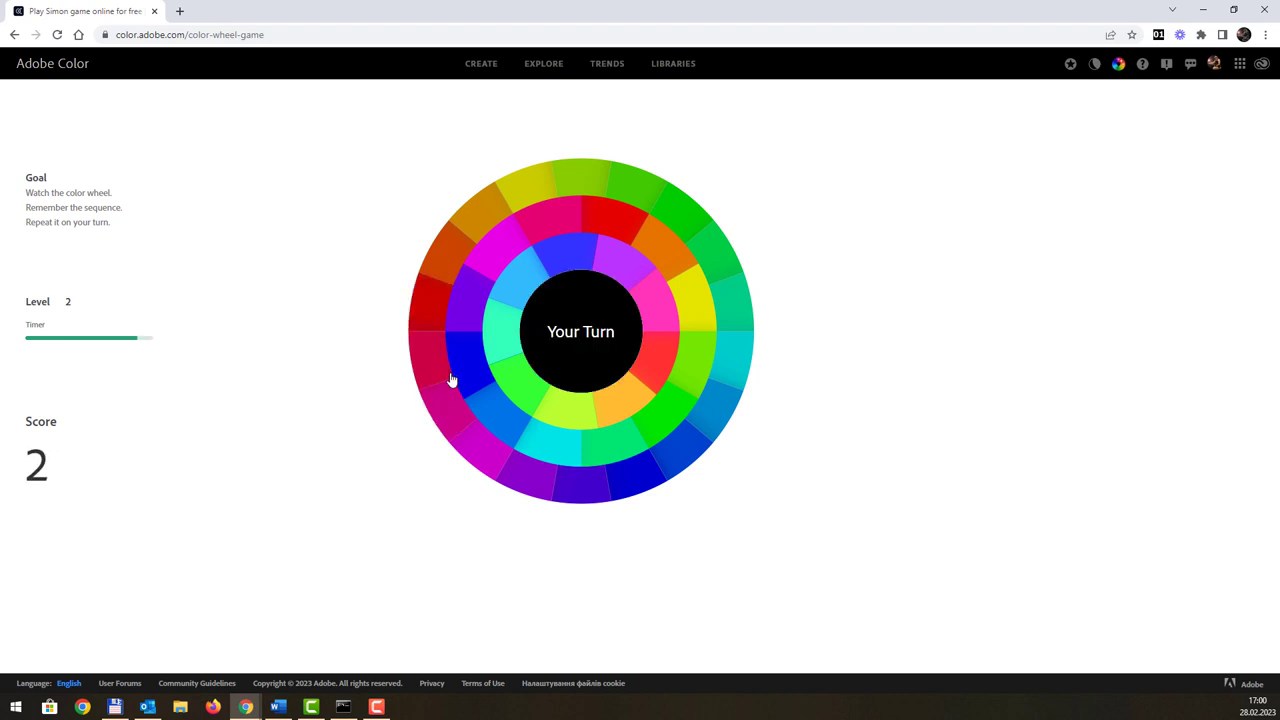
pyautogui.click(446, 416)
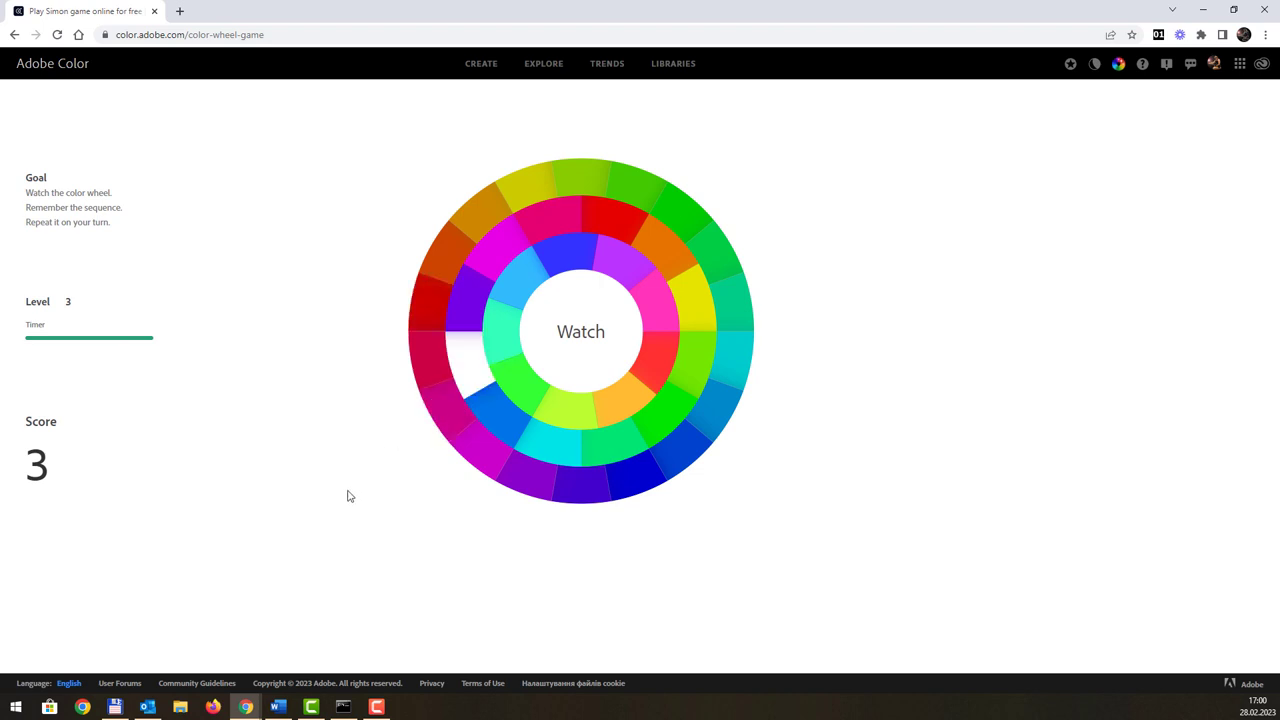
pyautogui.click(420, 314)
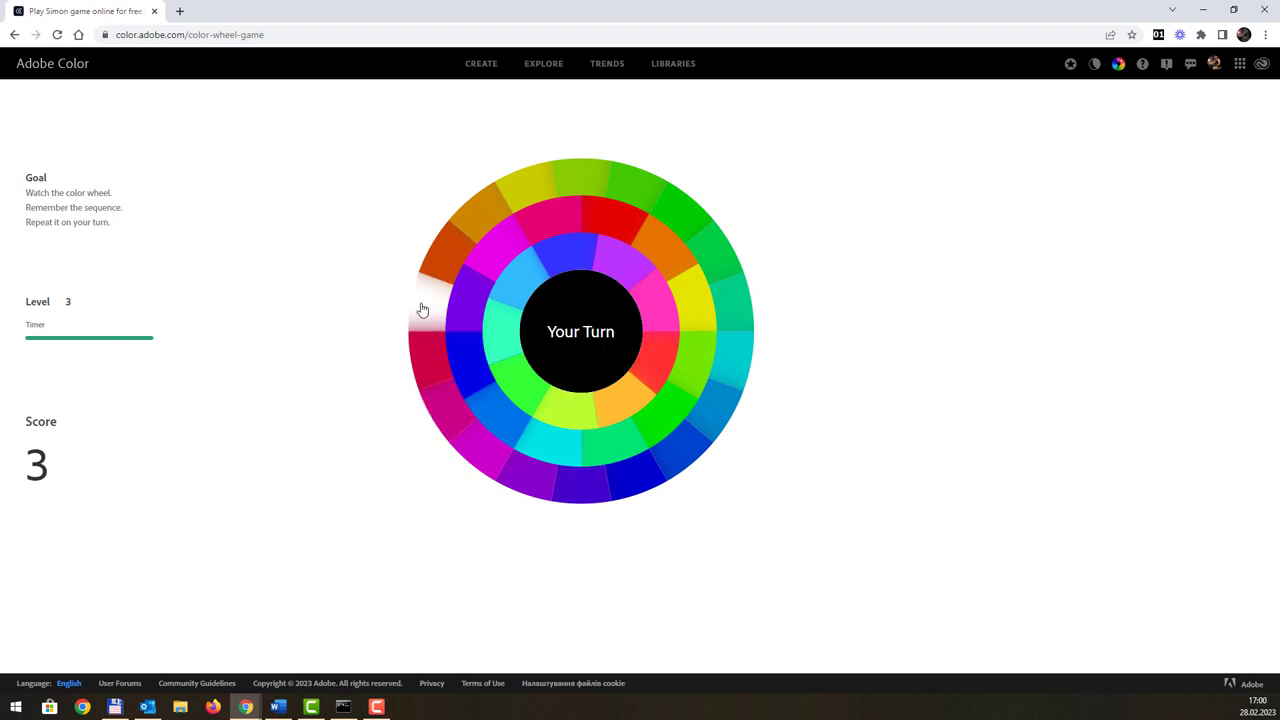
pyautogui.click(453, 420)
pyautogui.click(463, 362)
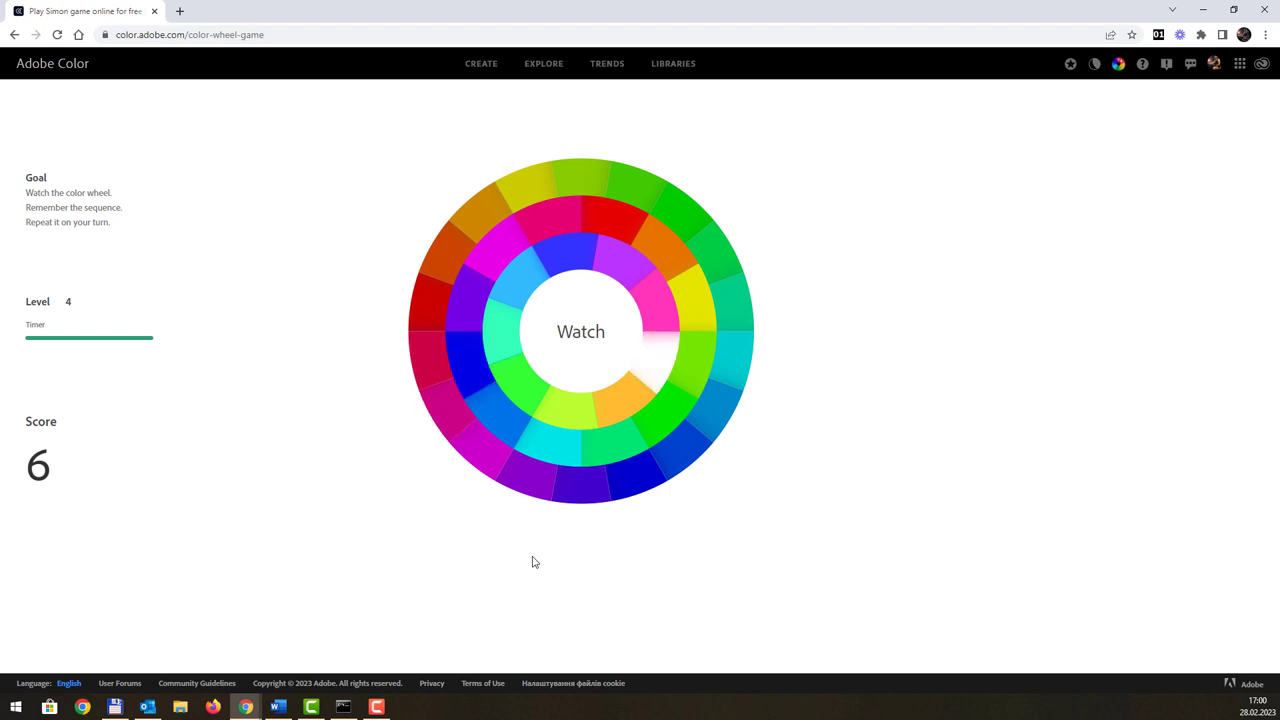
# Try to repeat the level 4 color sequence, starting with the red, magenta and blue segments
pyautogui.click(437, 317)
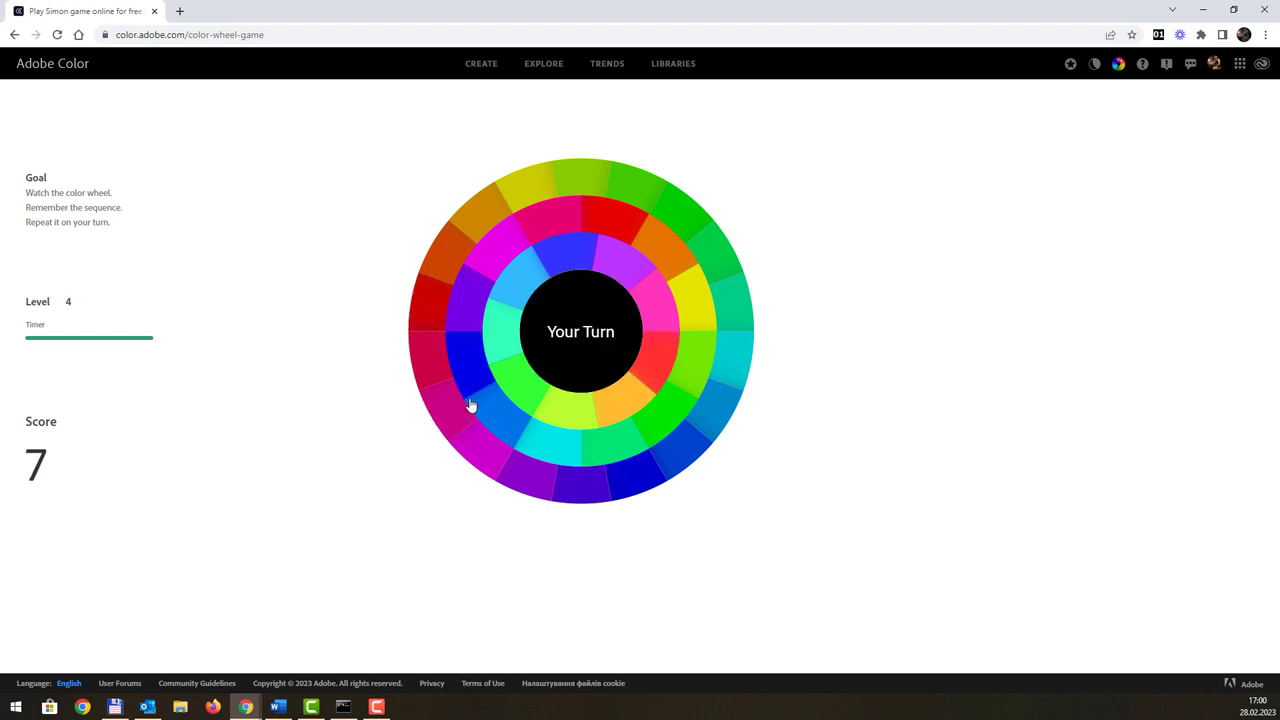
pyautogui.click(465, 405)
pyautogui.click(472, 374)
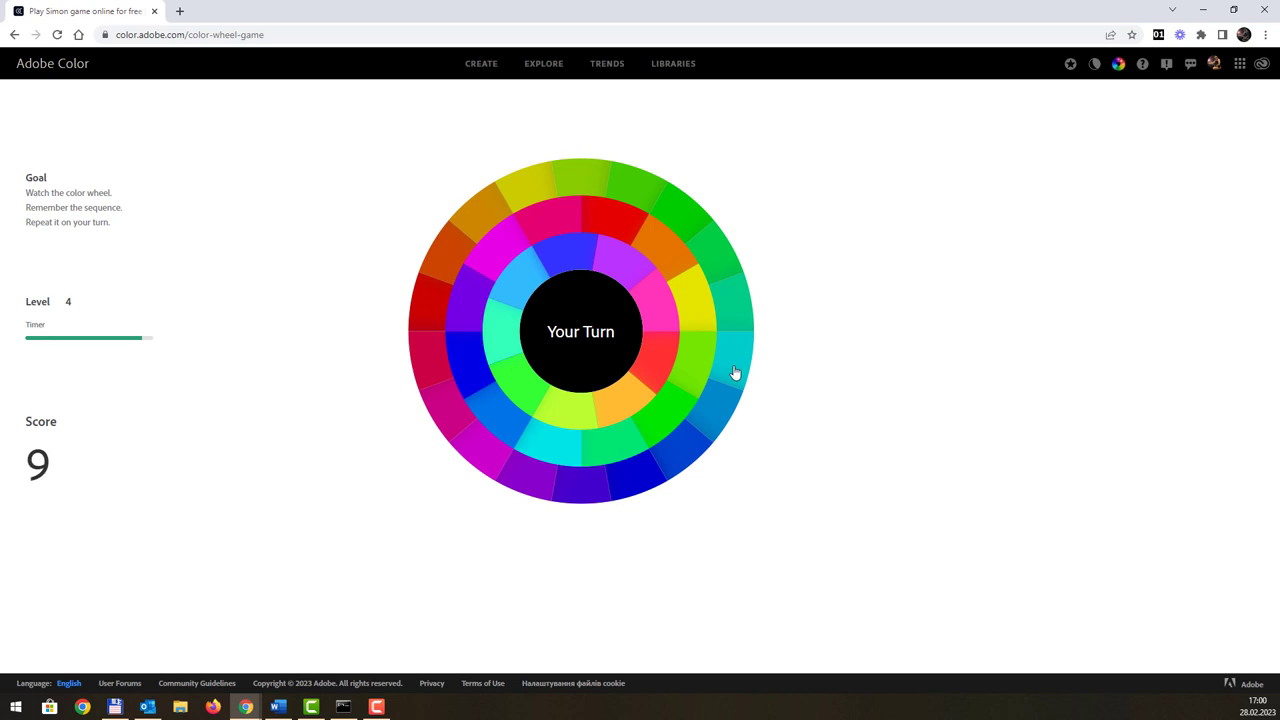
pyautogui.click(685, 390)
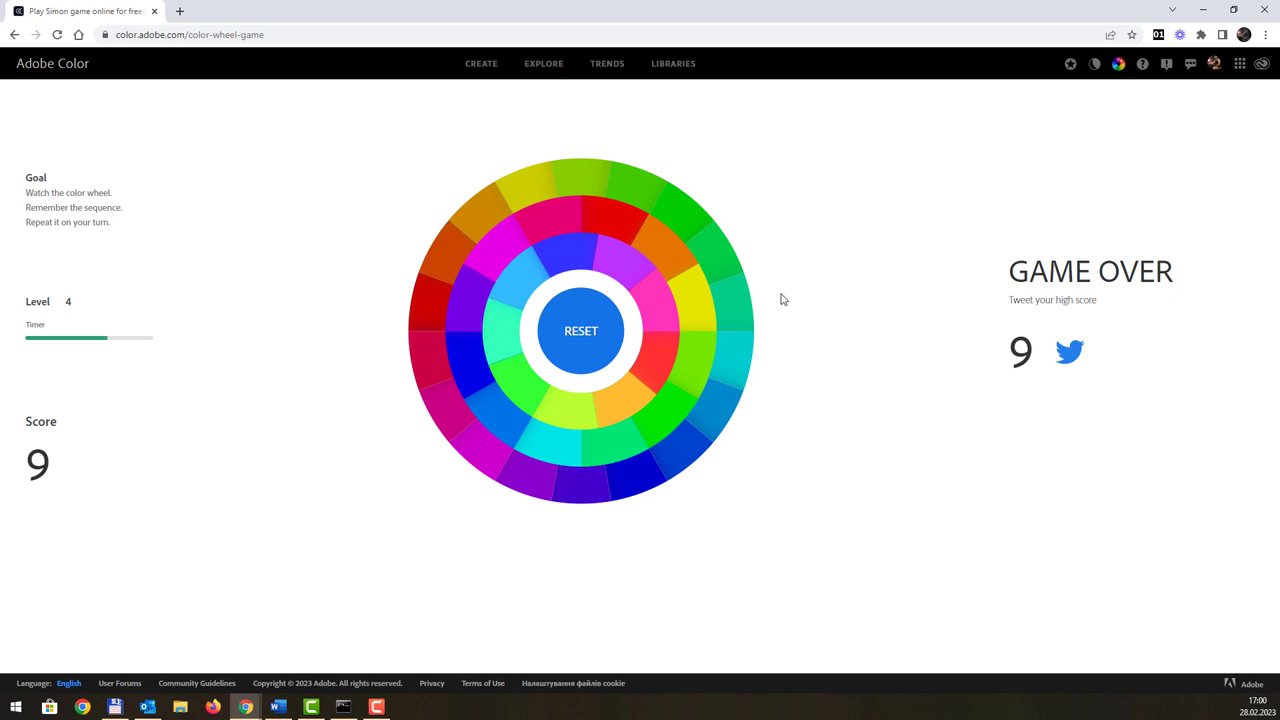
# Briefly open the help page, and return to the color wheel to apply the Monochromatic harmony rule
pyautogui.click(1145, 66)
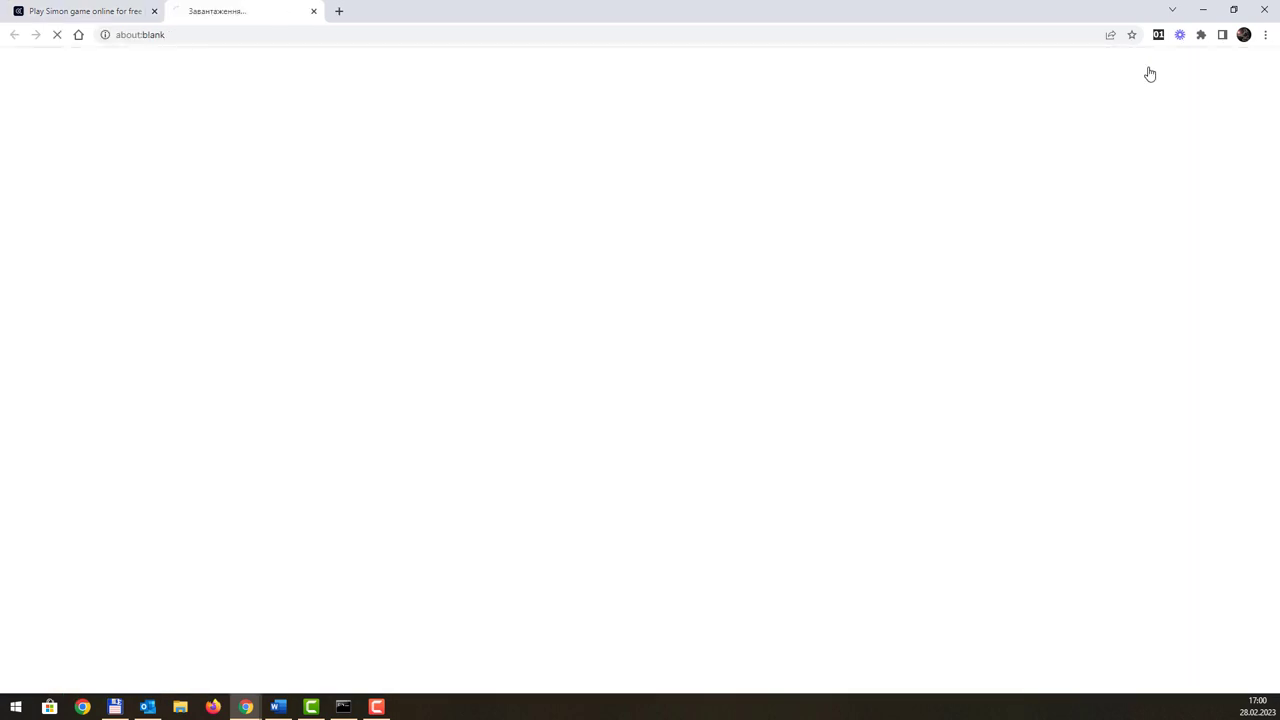
pyautogui.click(313, 11)
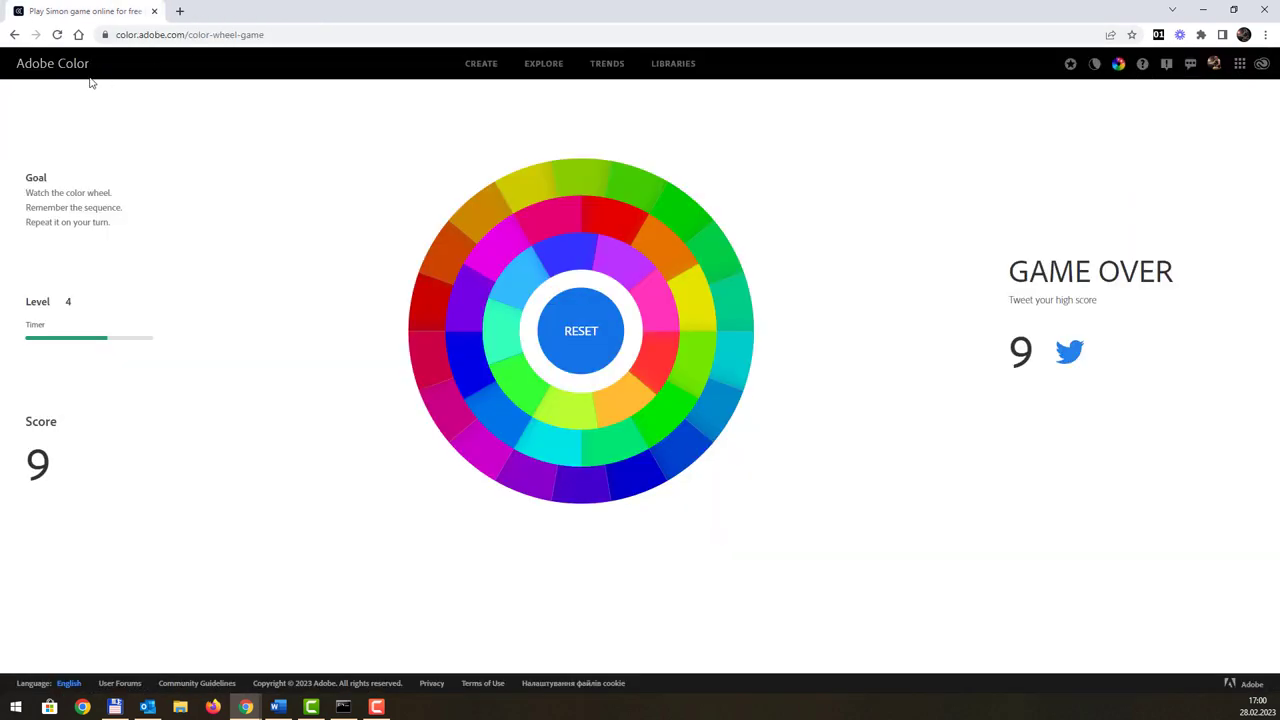
pyautogui.click(55, 66)
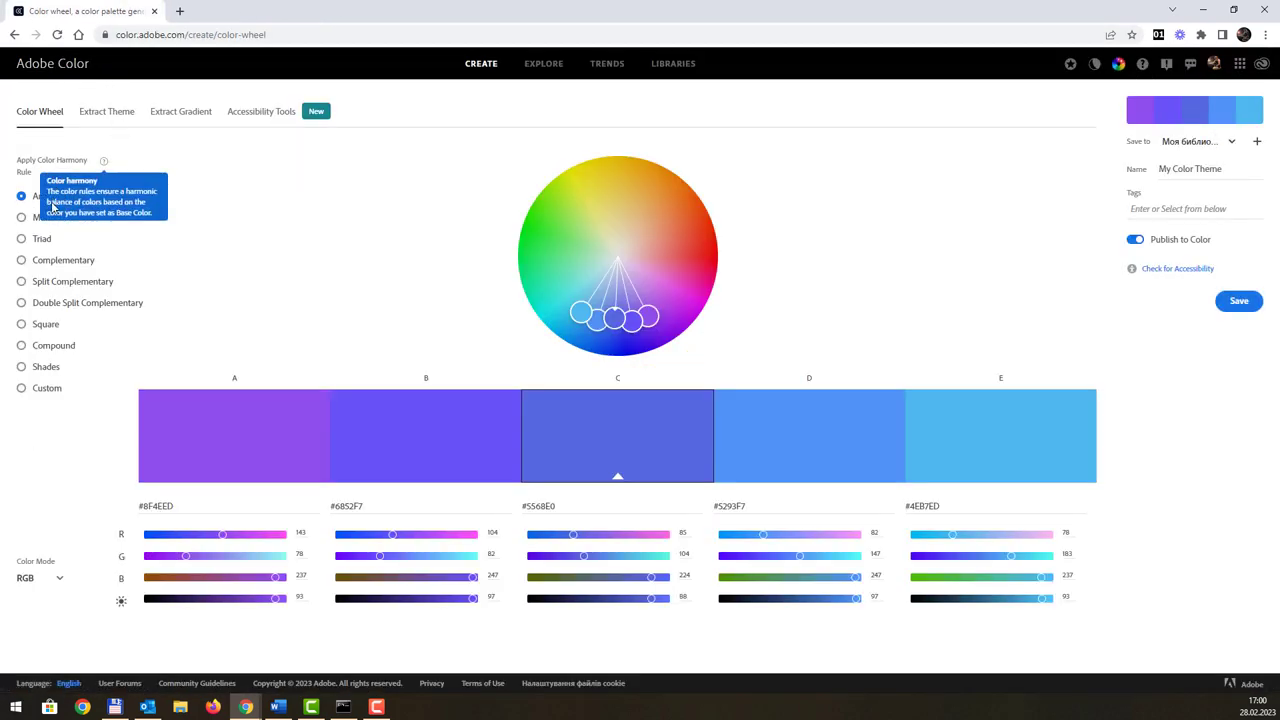
pyautogui.click(52, 217)
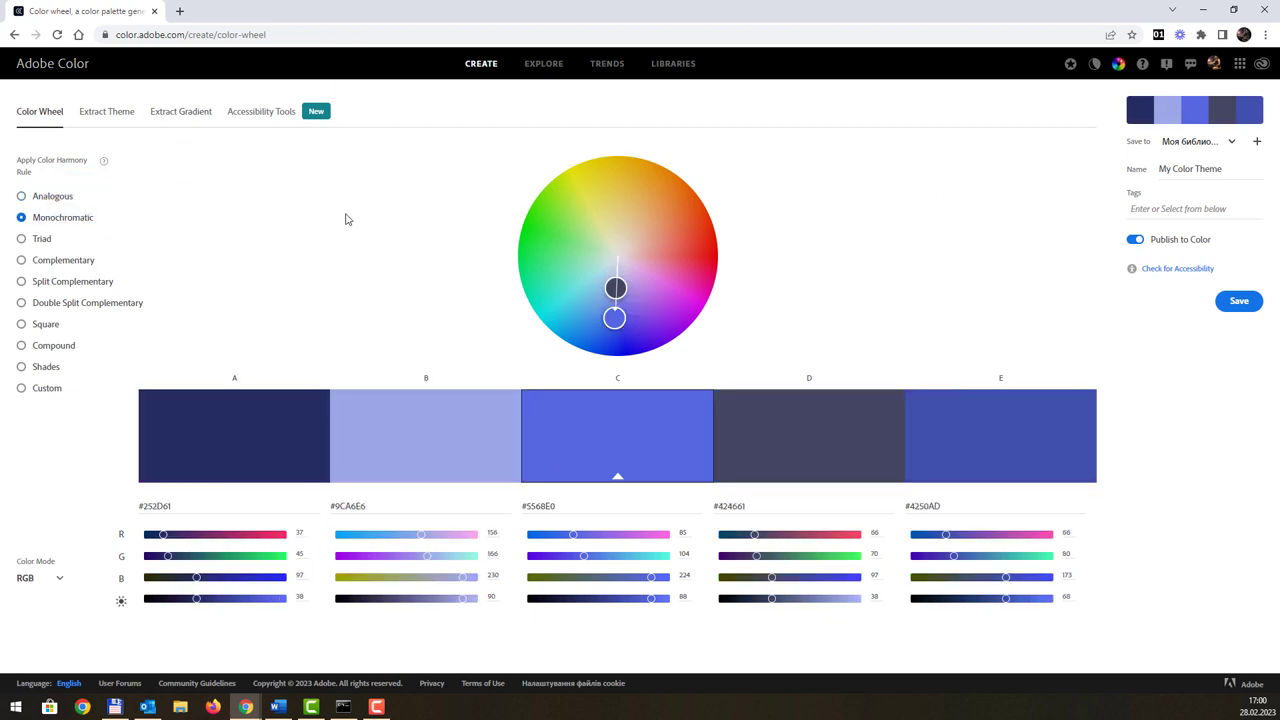
# Look over the Extract Theme and Extract Gradient pages and go back to the color wheel
pyautogui.click(110, 116)
pyautogui.click(158, 115)
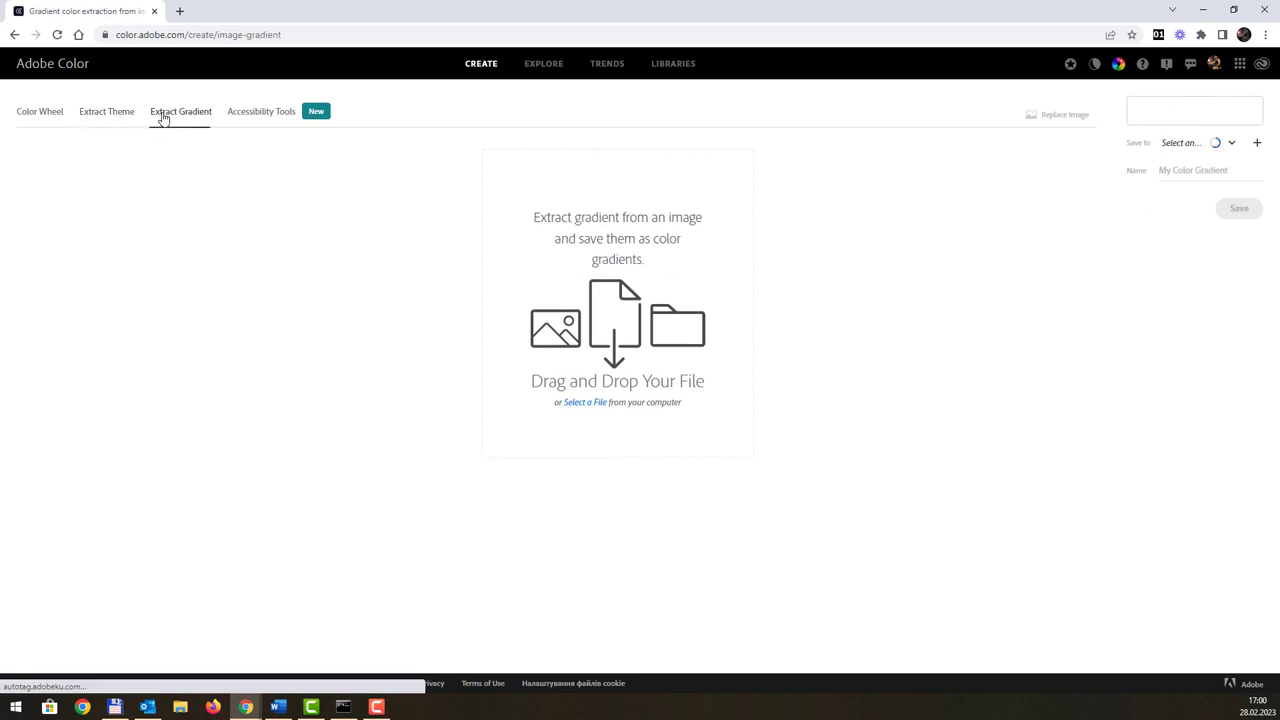
pyautogui.click(84, 115)
pyautogui.click(47, 116)
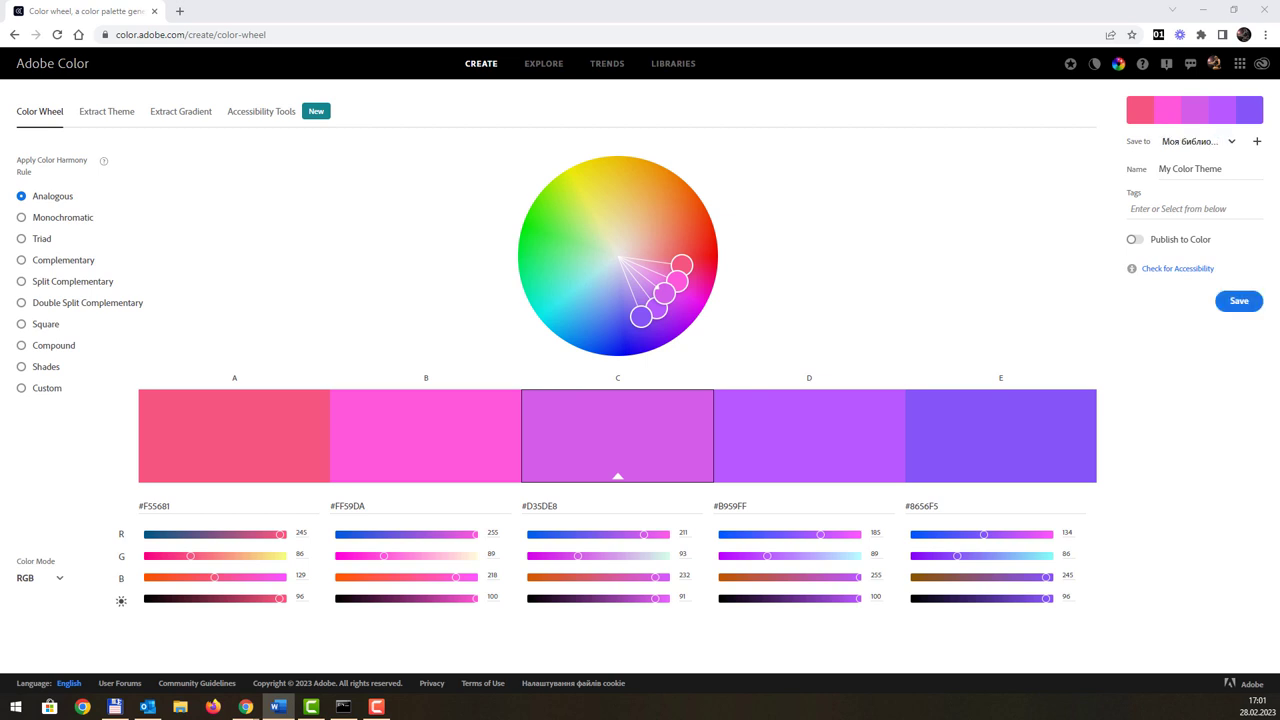
# Open the Contrast Checker accessibility tool and darken the text color to #002D38
pyautogui.click(263, 116)
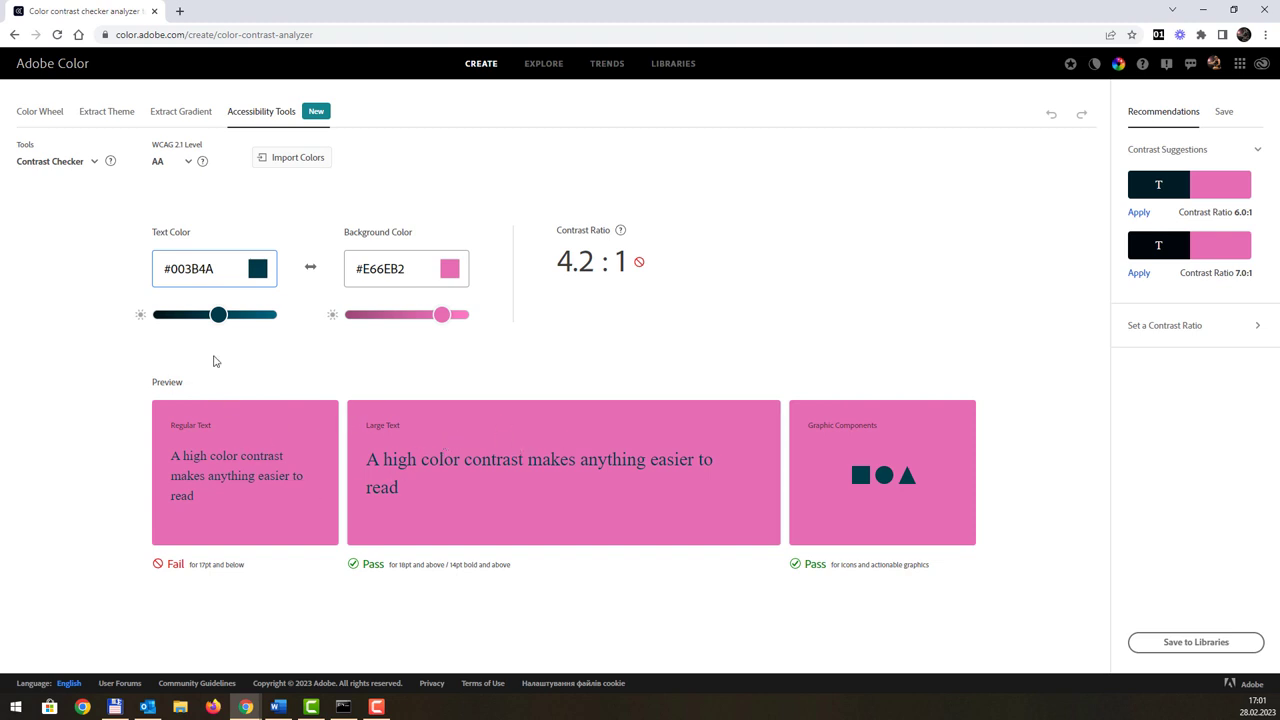
pyautogui.moveTo(218, 315); pyautogui.dragTo(197, 315)
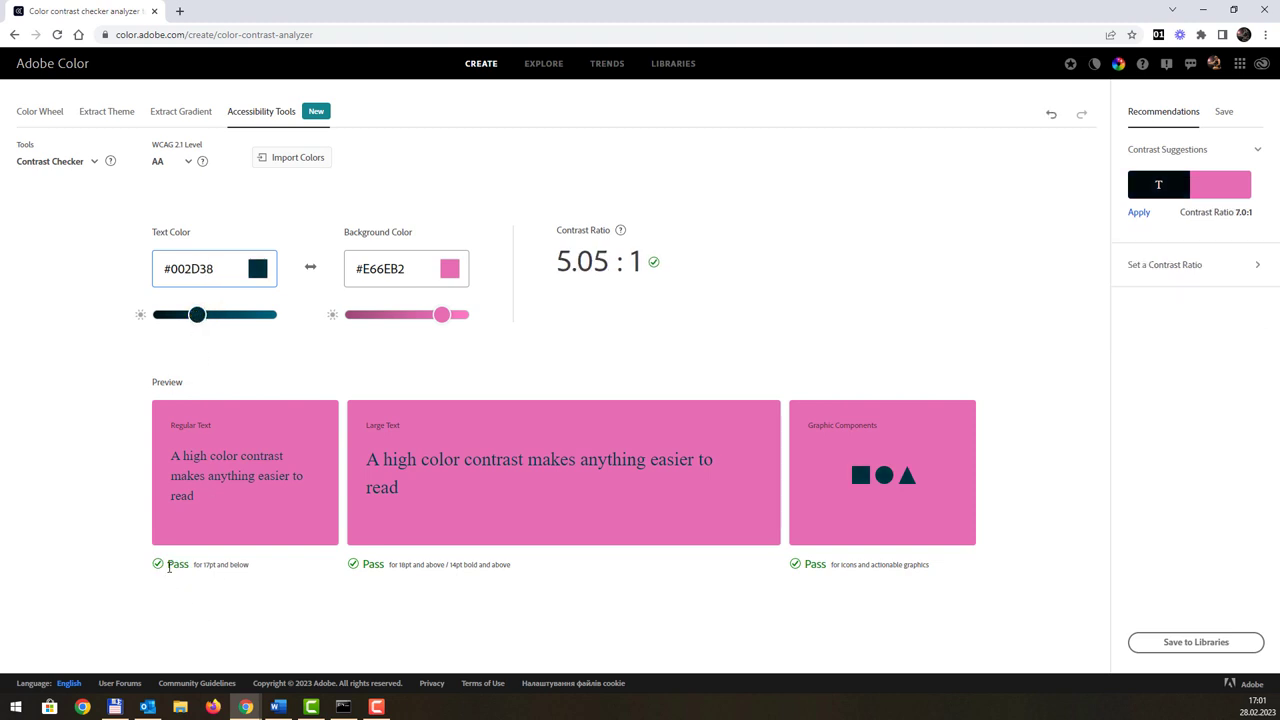